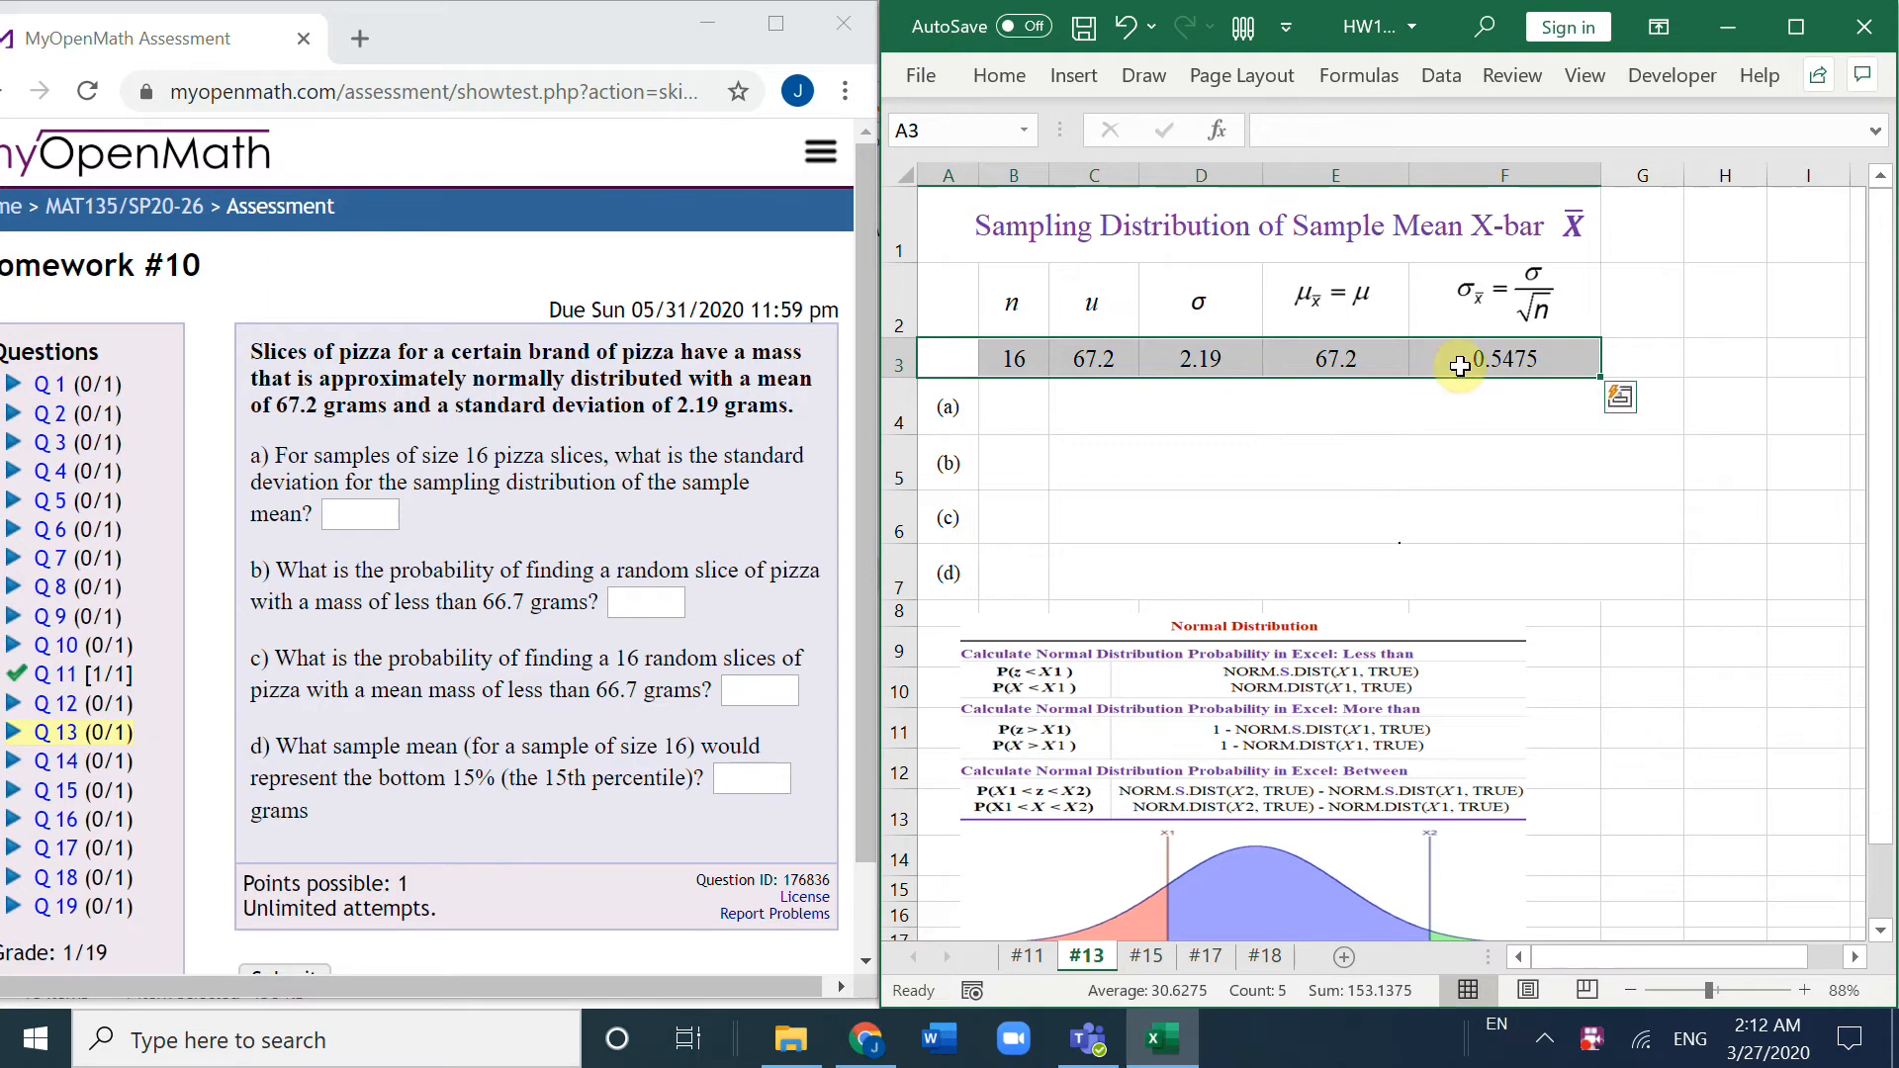
Step: Copy the sample mean's standard deviation, 0.5475, from cell F3 into the answer box of question part a
{"action": "left_click", "coordinate": [1493, 373]}
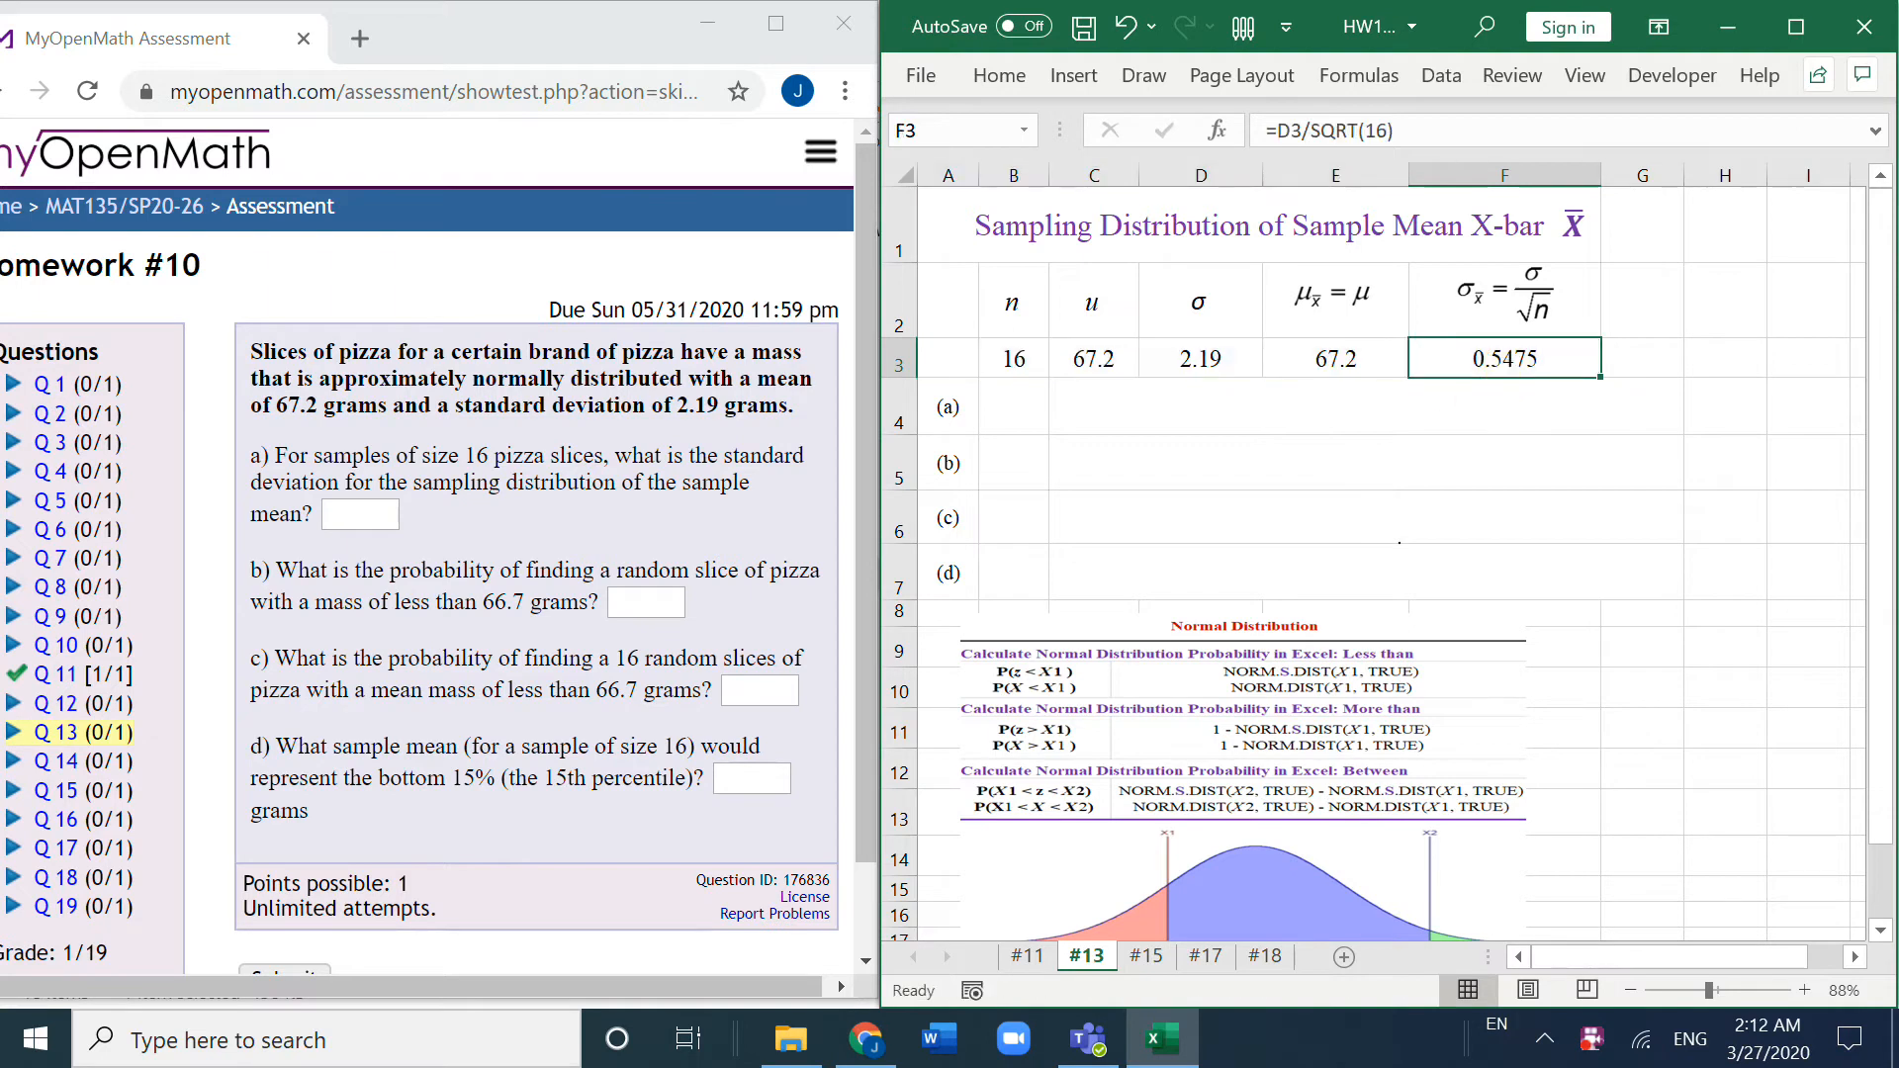
{"action": "right_click", "coordinate": [1506, 372]}
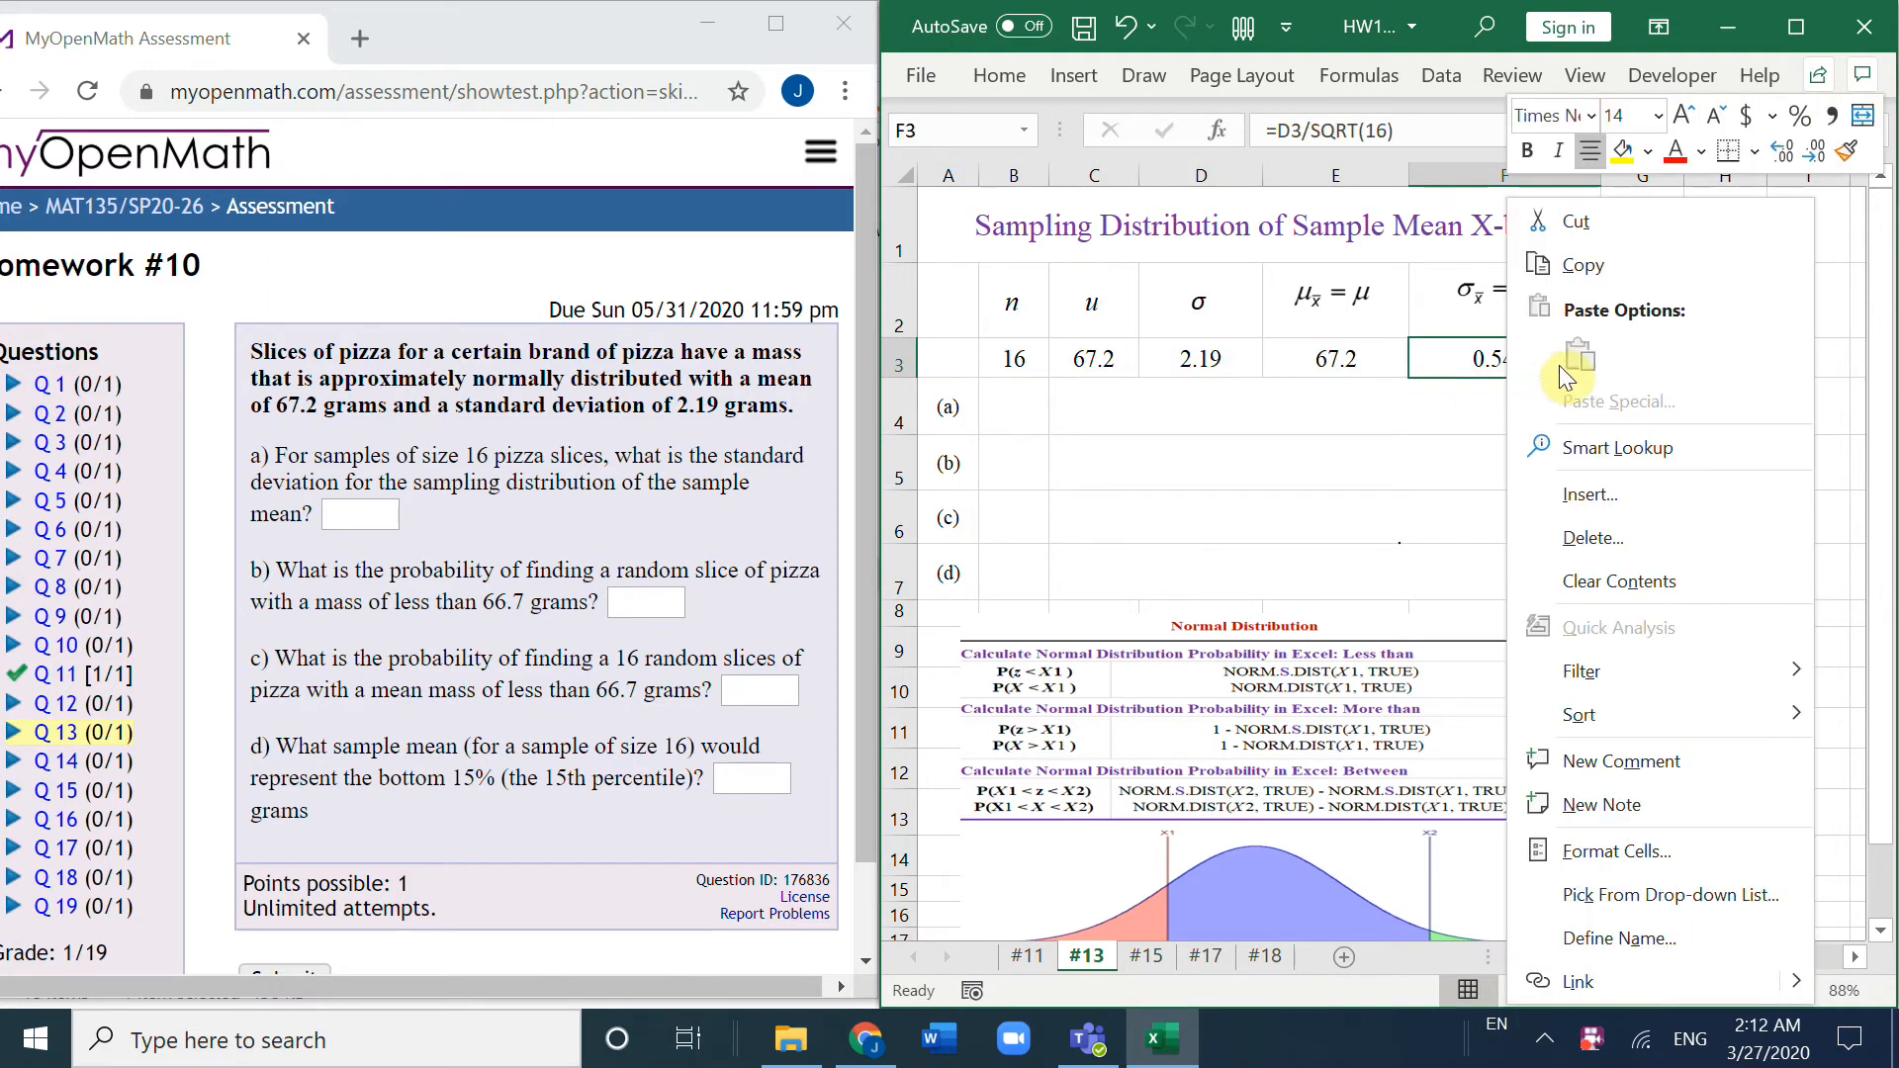
{"action": "left_click", "coordinate": [1583, 265]}
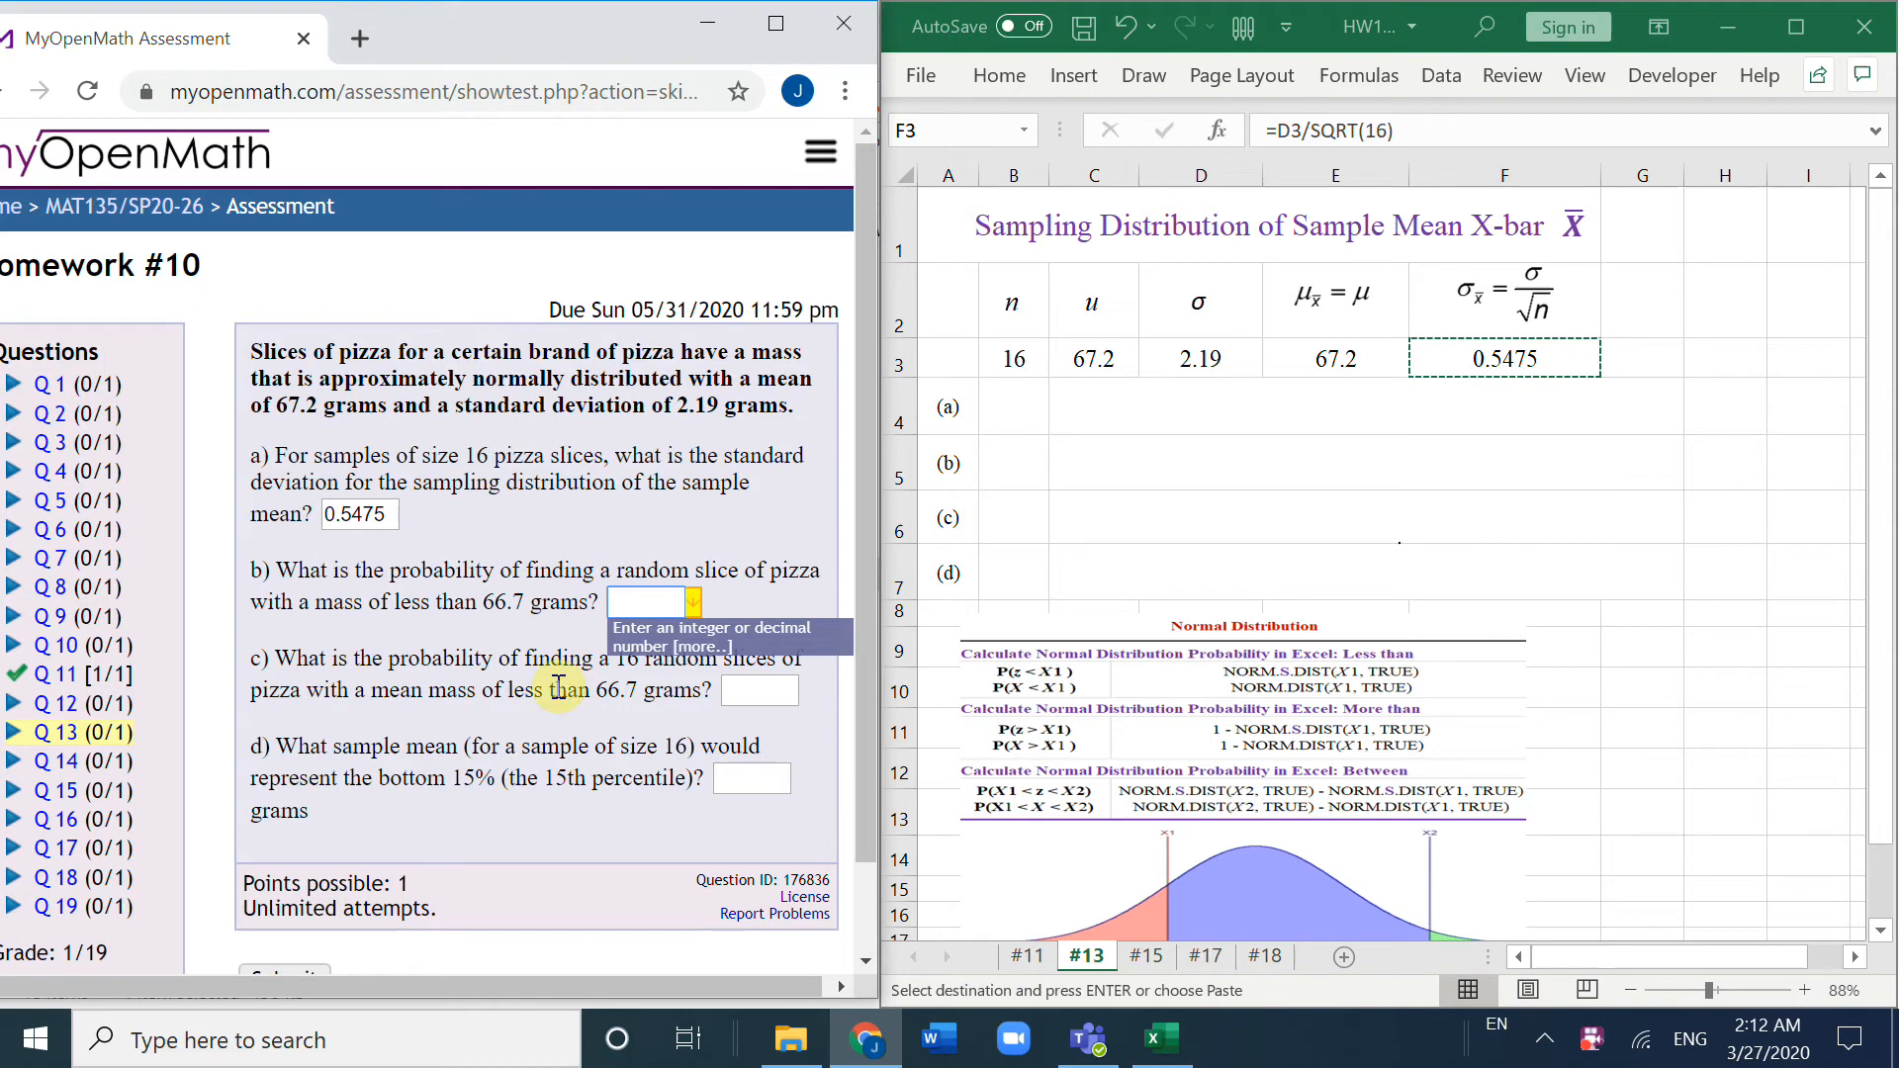
{"action": "left_click", "coordinate": [722, 958]}
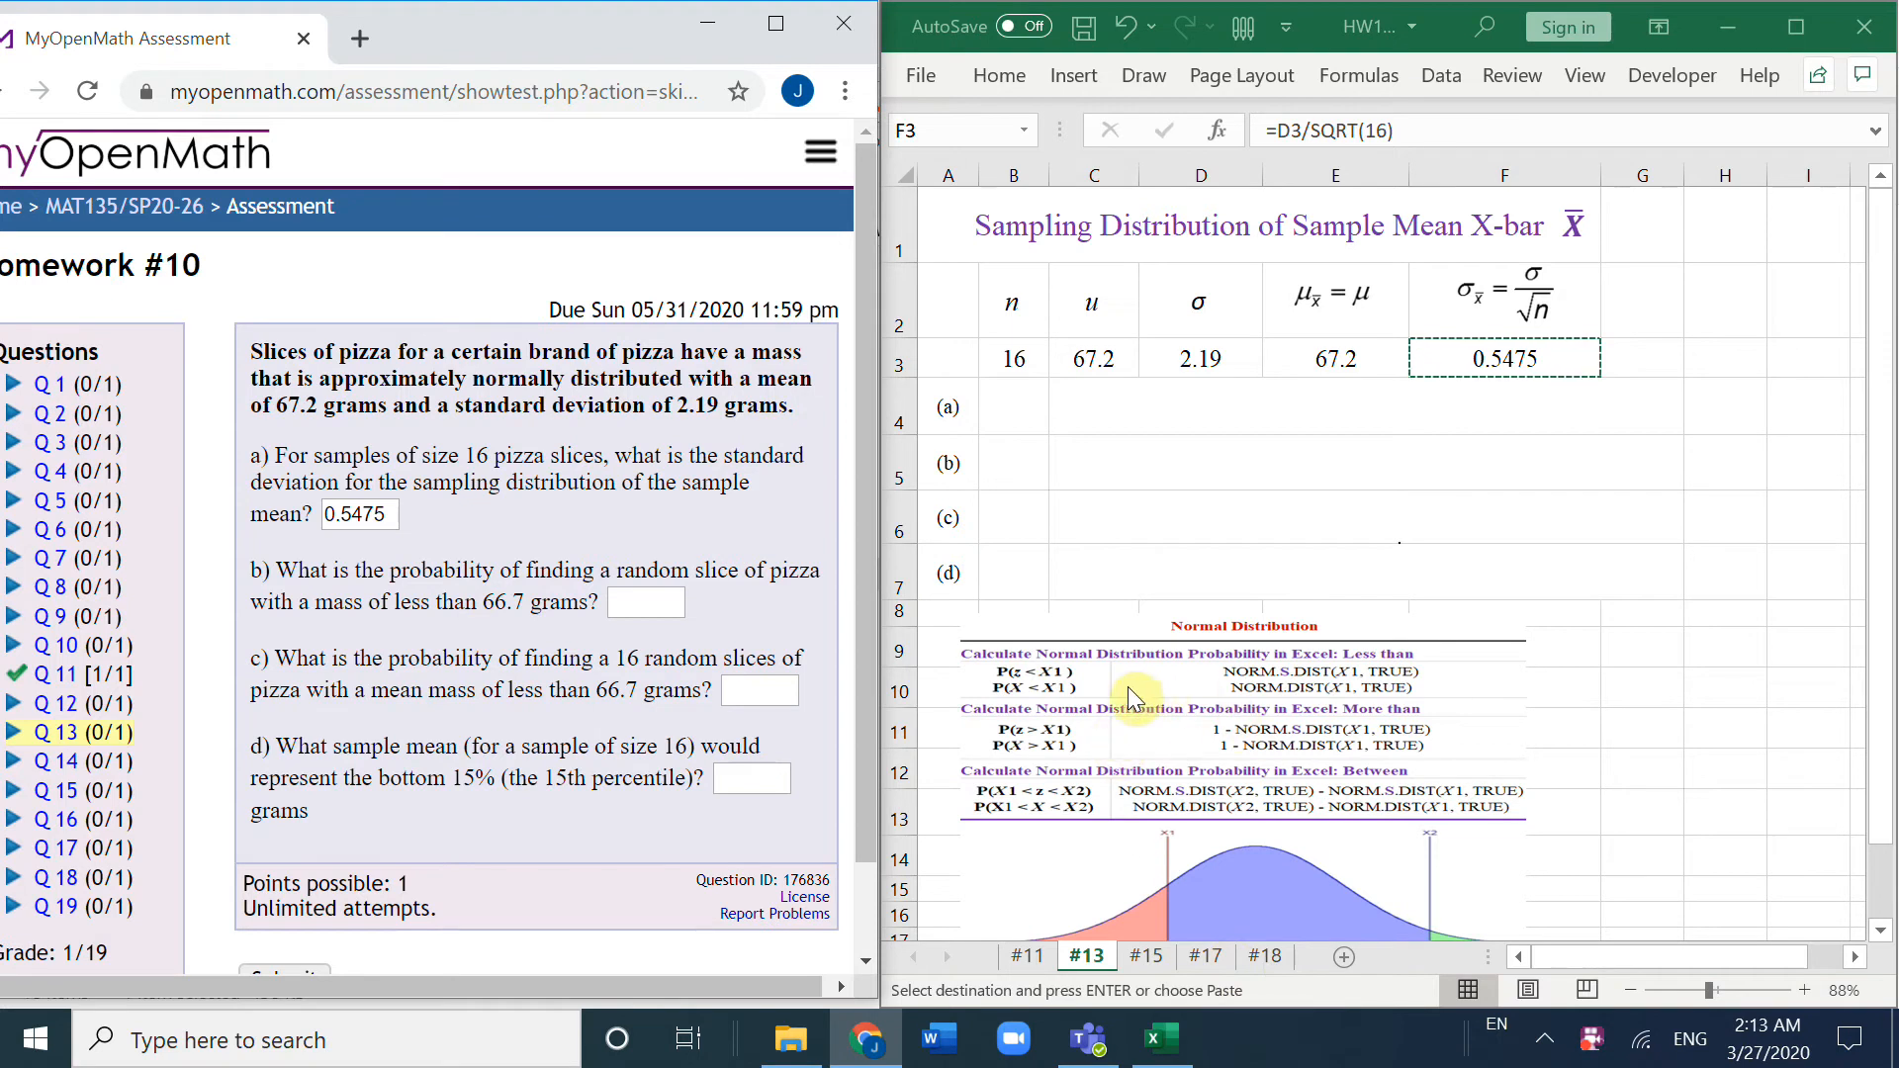
Step: Calculate part (b)'s probability for a single slice in C5 with =NORM.DIST(66.7,67.2,D3,TRUE)
{"action": "left_click", "coordinate": [1150, 451]}
{"action": "type", "text": "="}
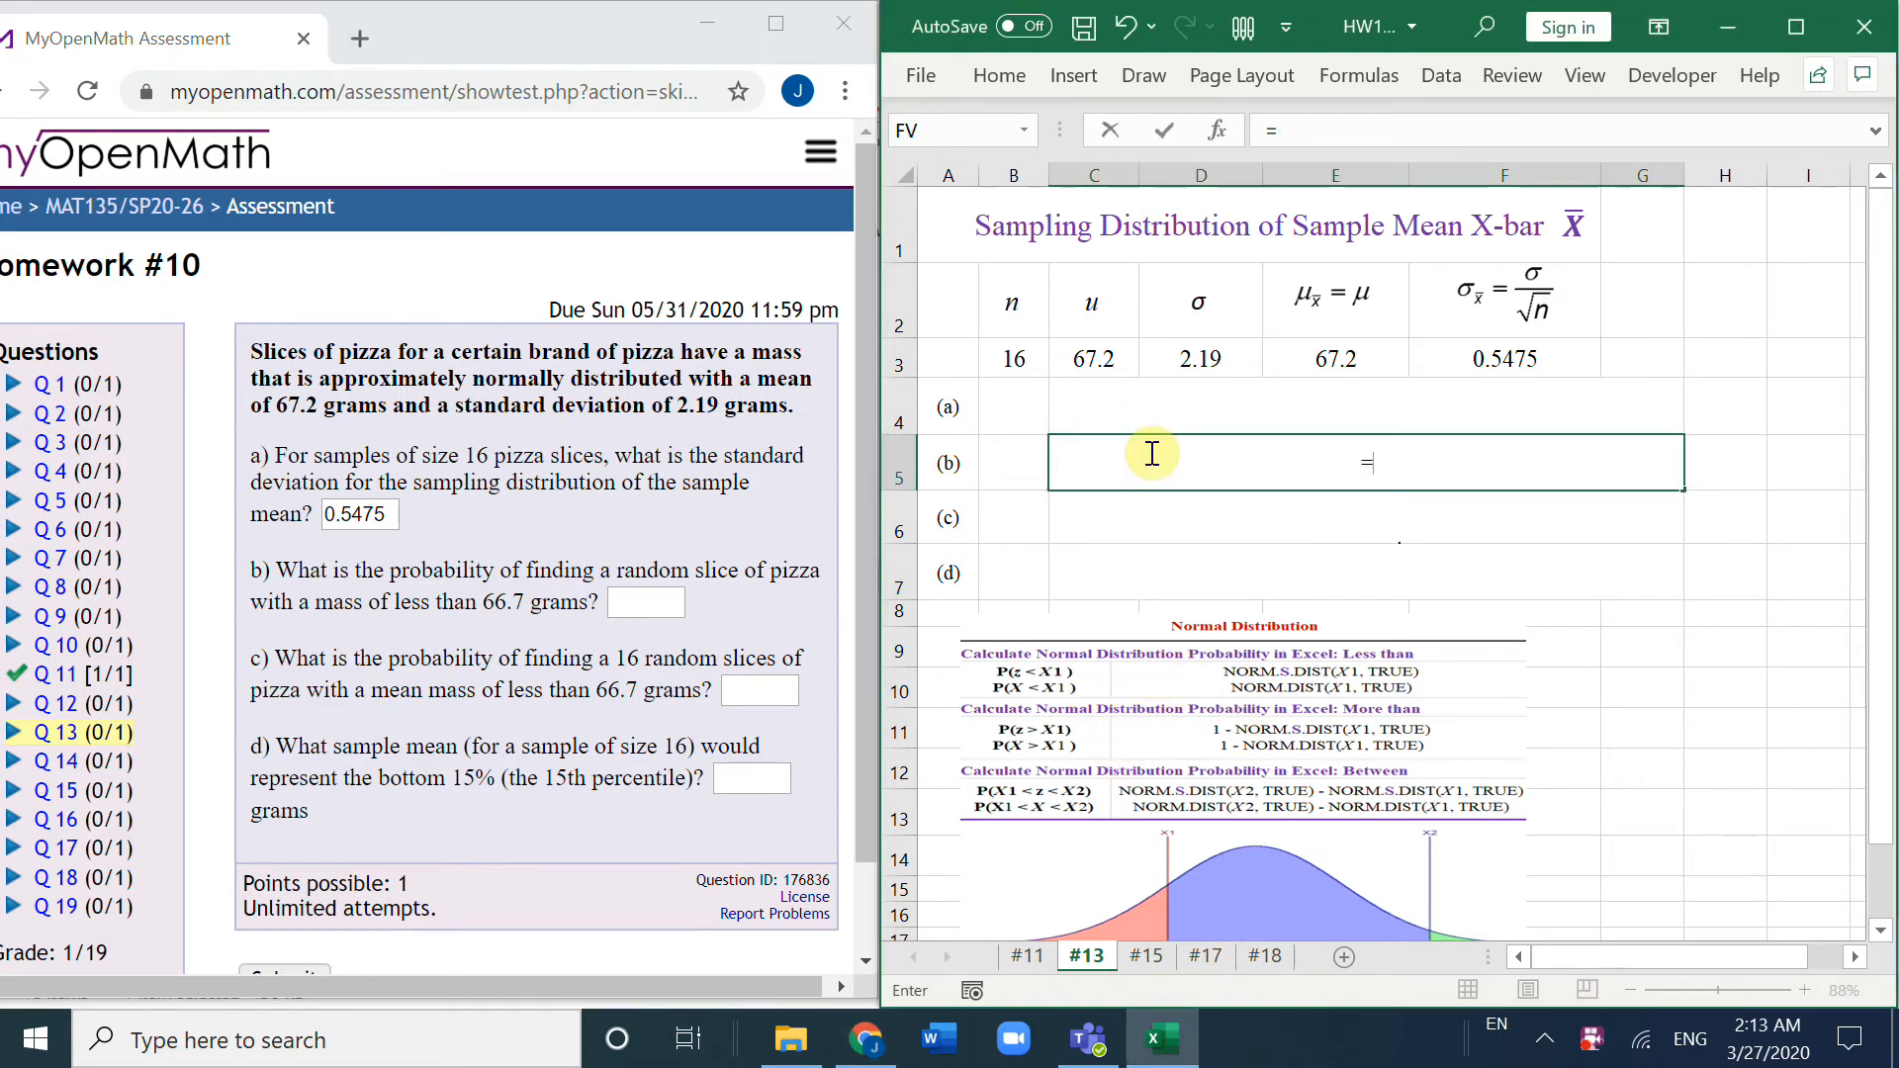
{"action": "type", "text": "no"}
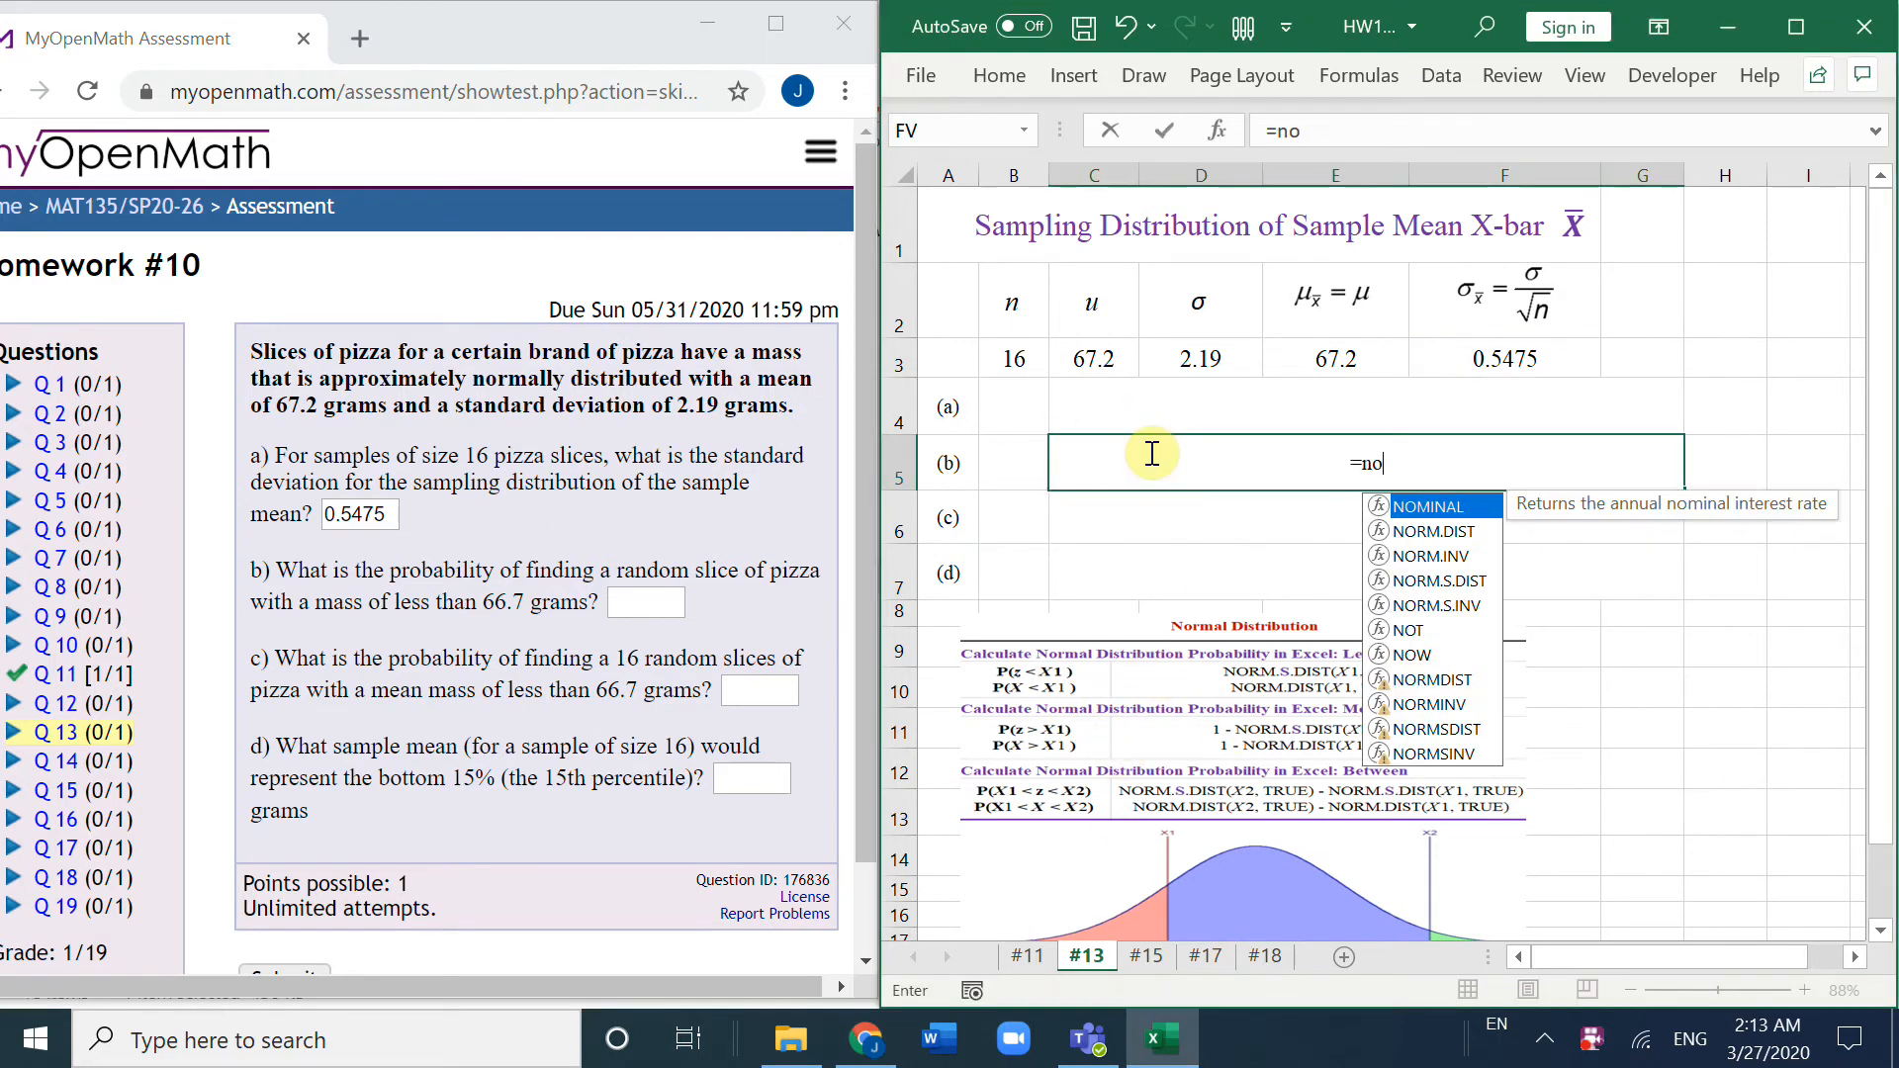
{"action": "type", "text": "rm.di"}
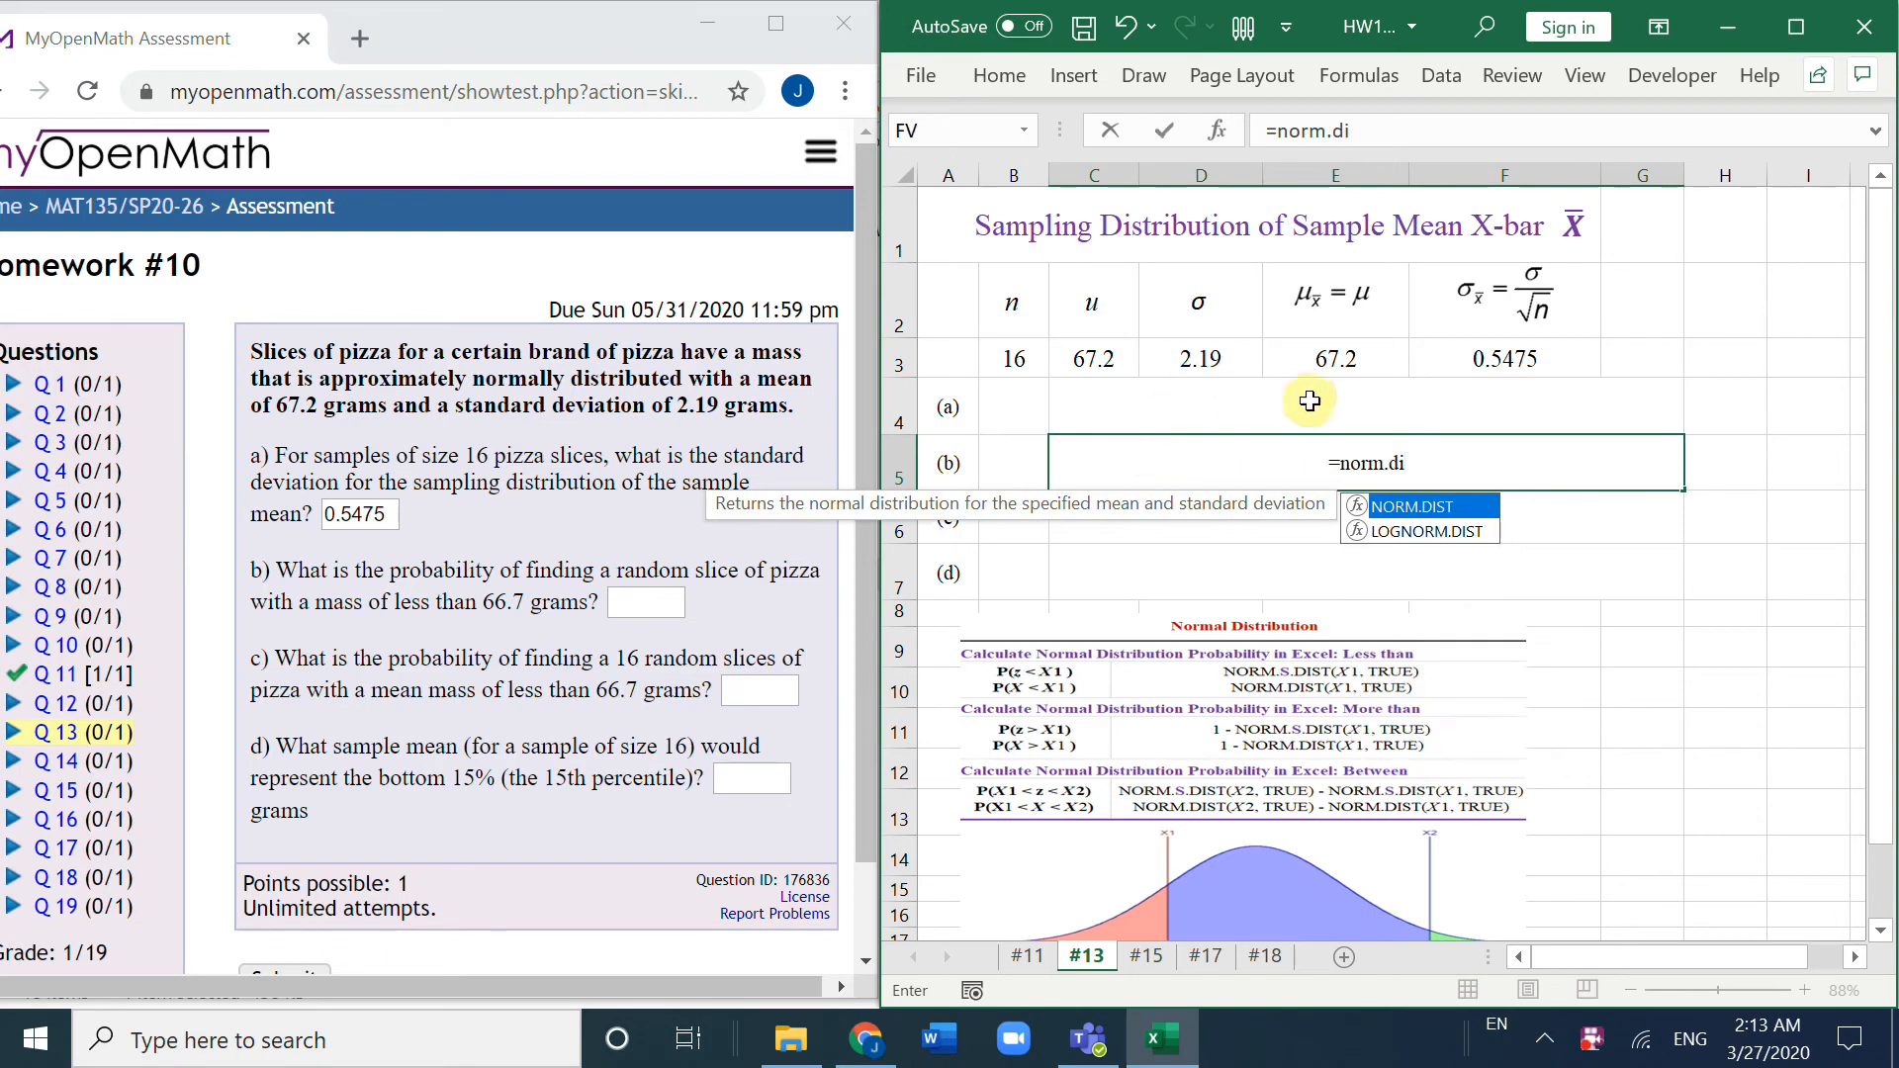
{"action": "double_click", "coordinate": [1417, 506]}
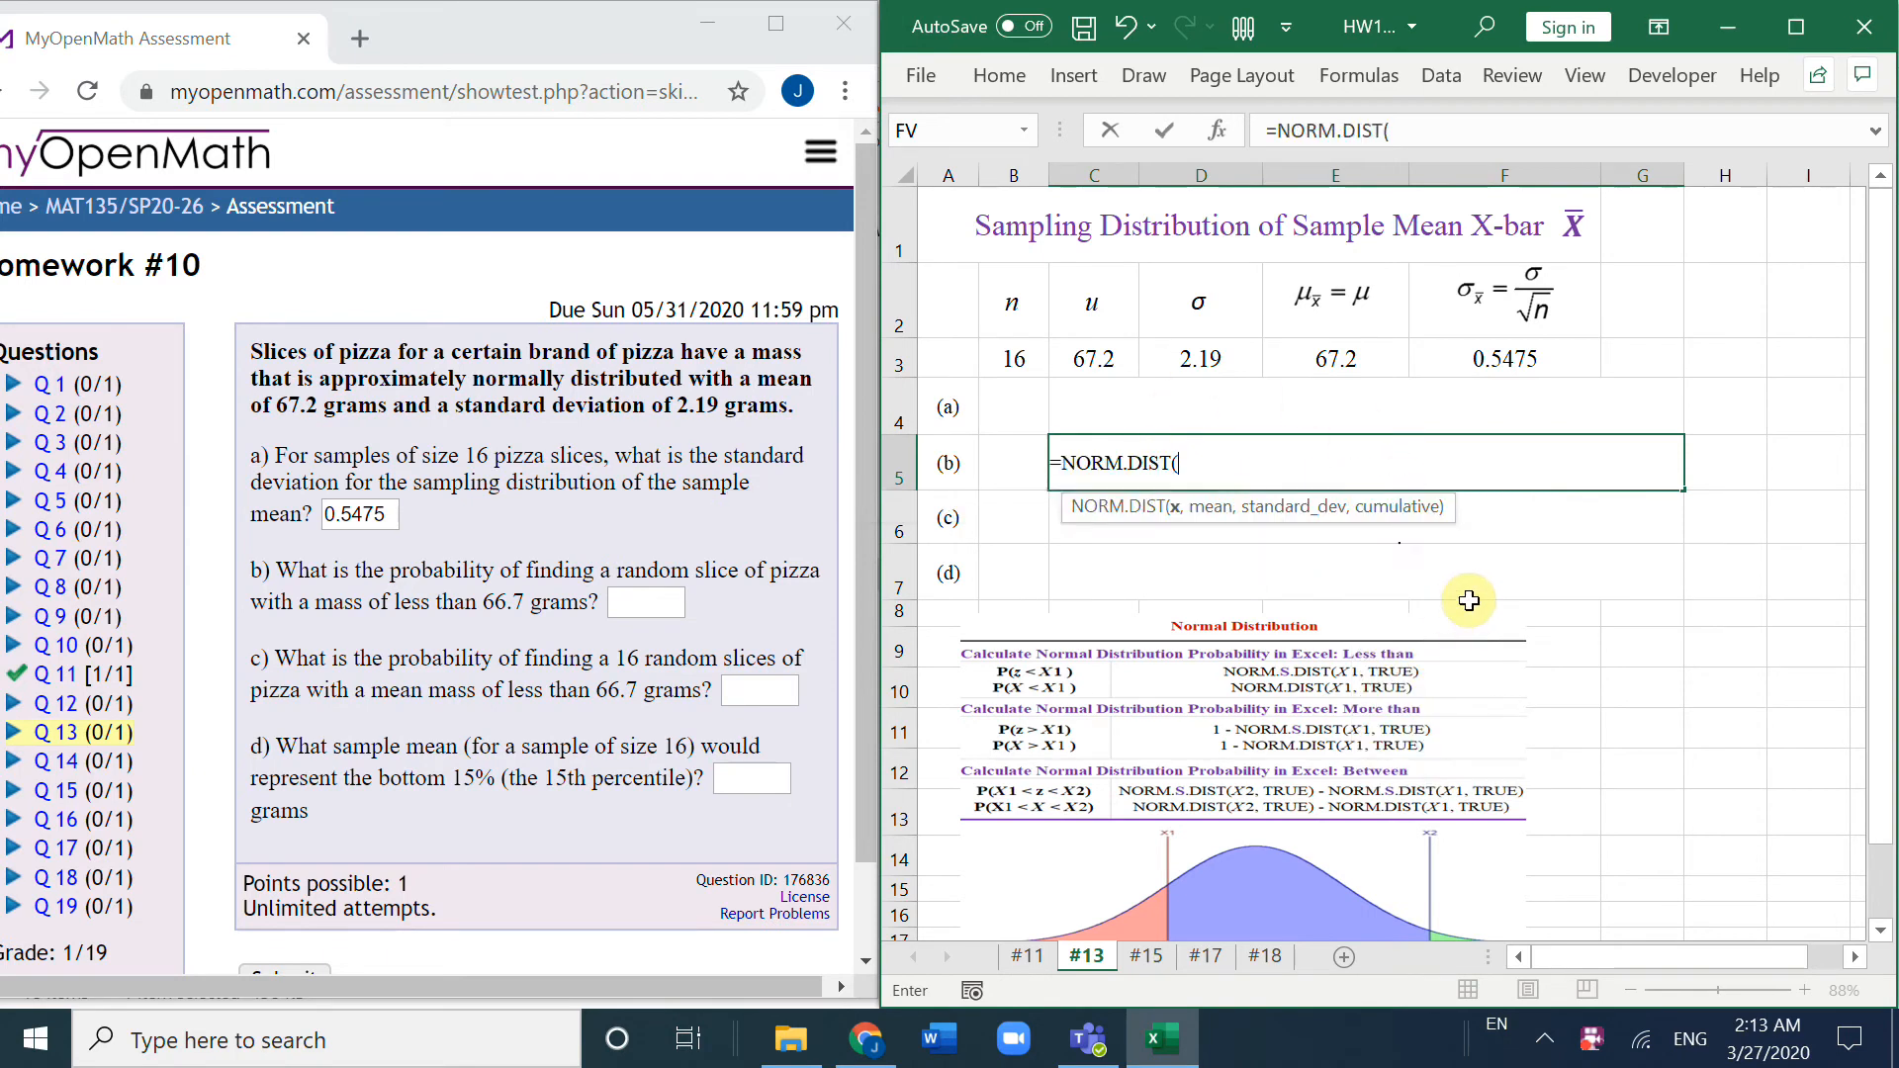
{"action": "type", "text": "66.7,"}
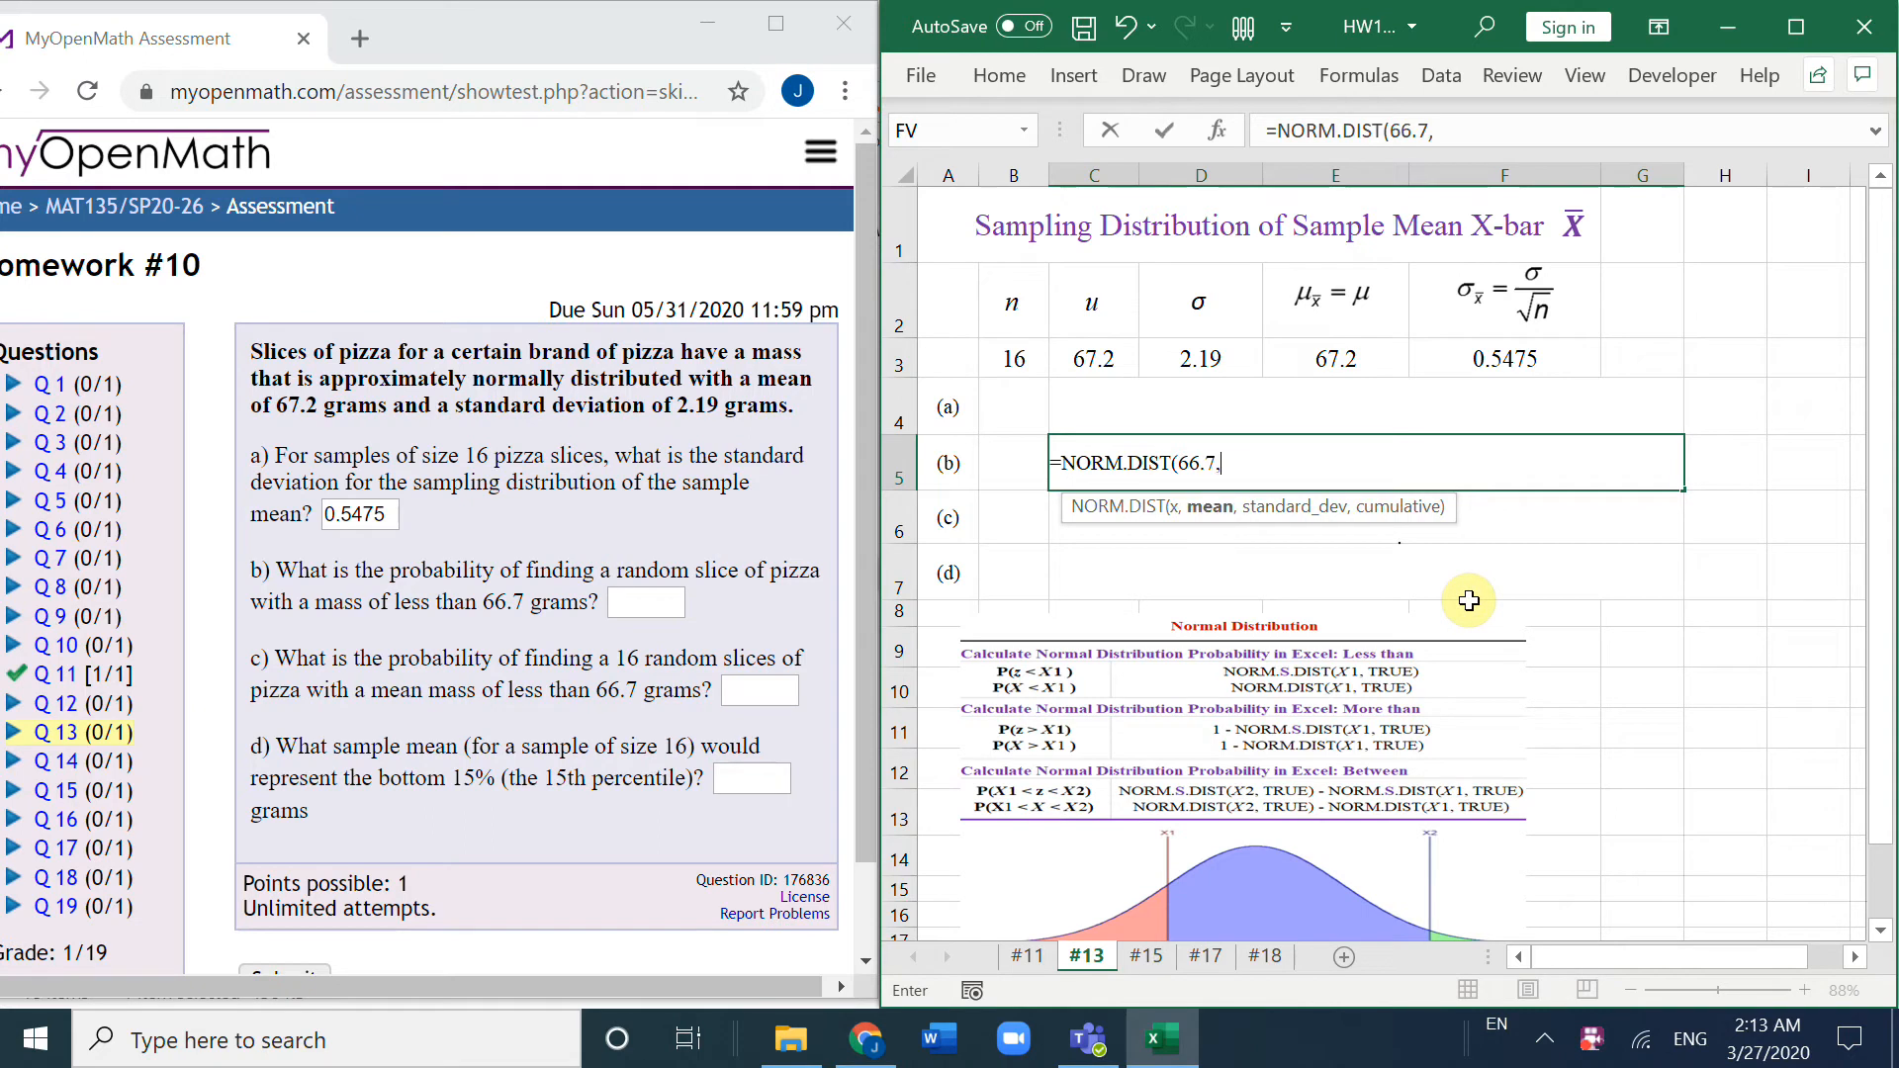
{"action": "type", "text": "67.2,"}
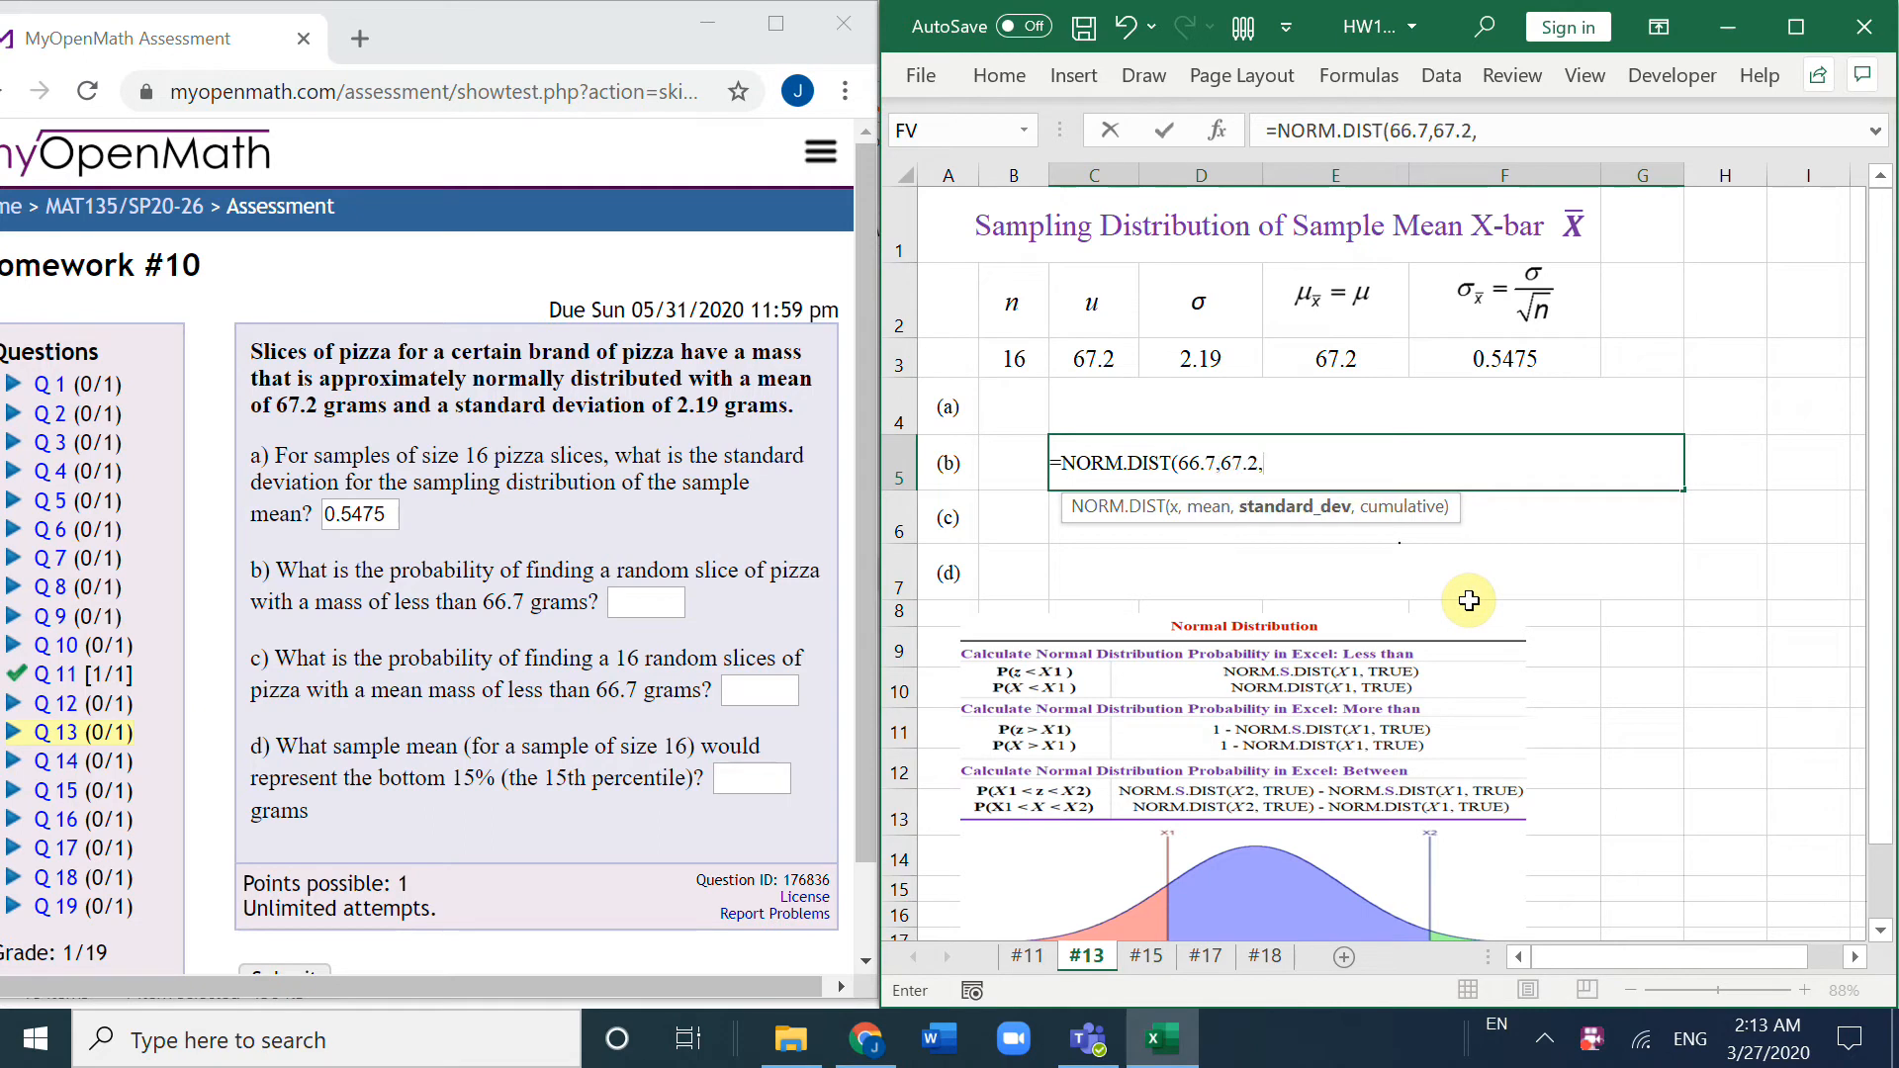
{"action": "left_click", "coordinate": [1224, 353]}
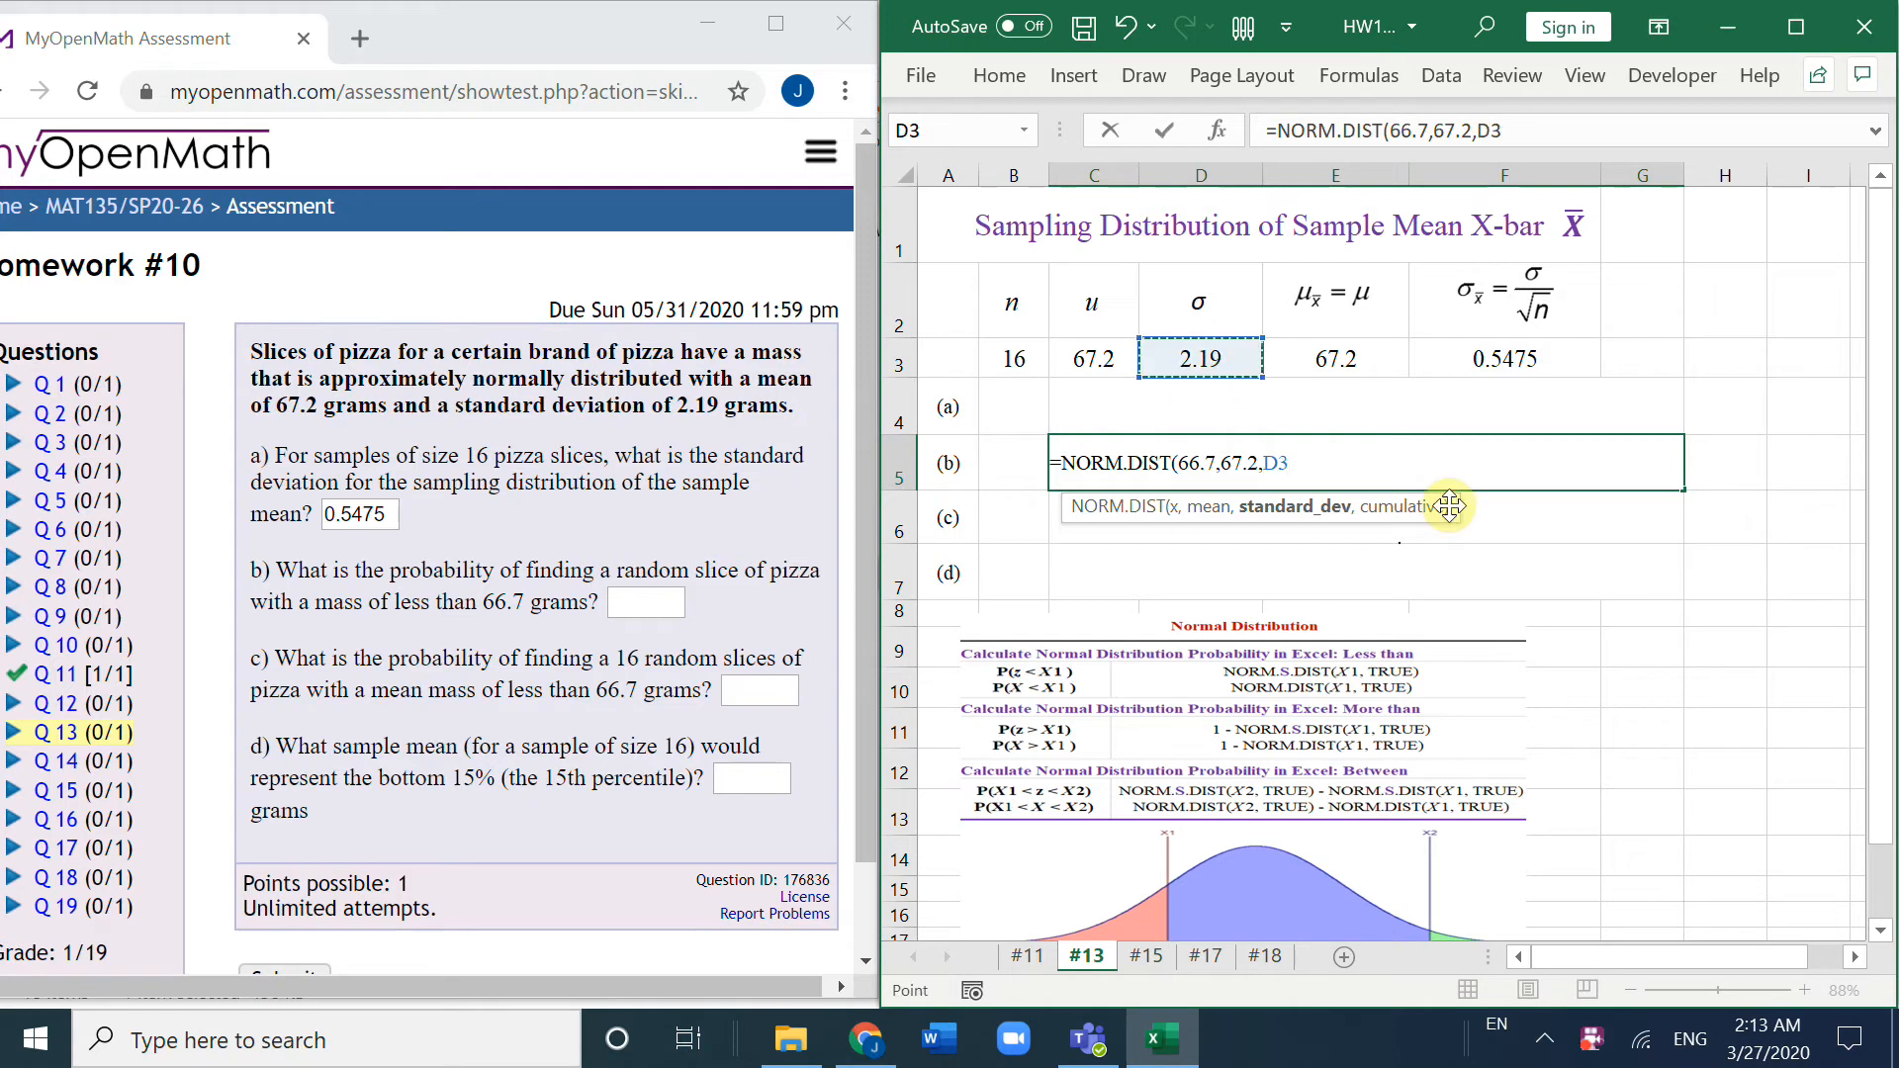
{"action": "type", "text": ",tr"}
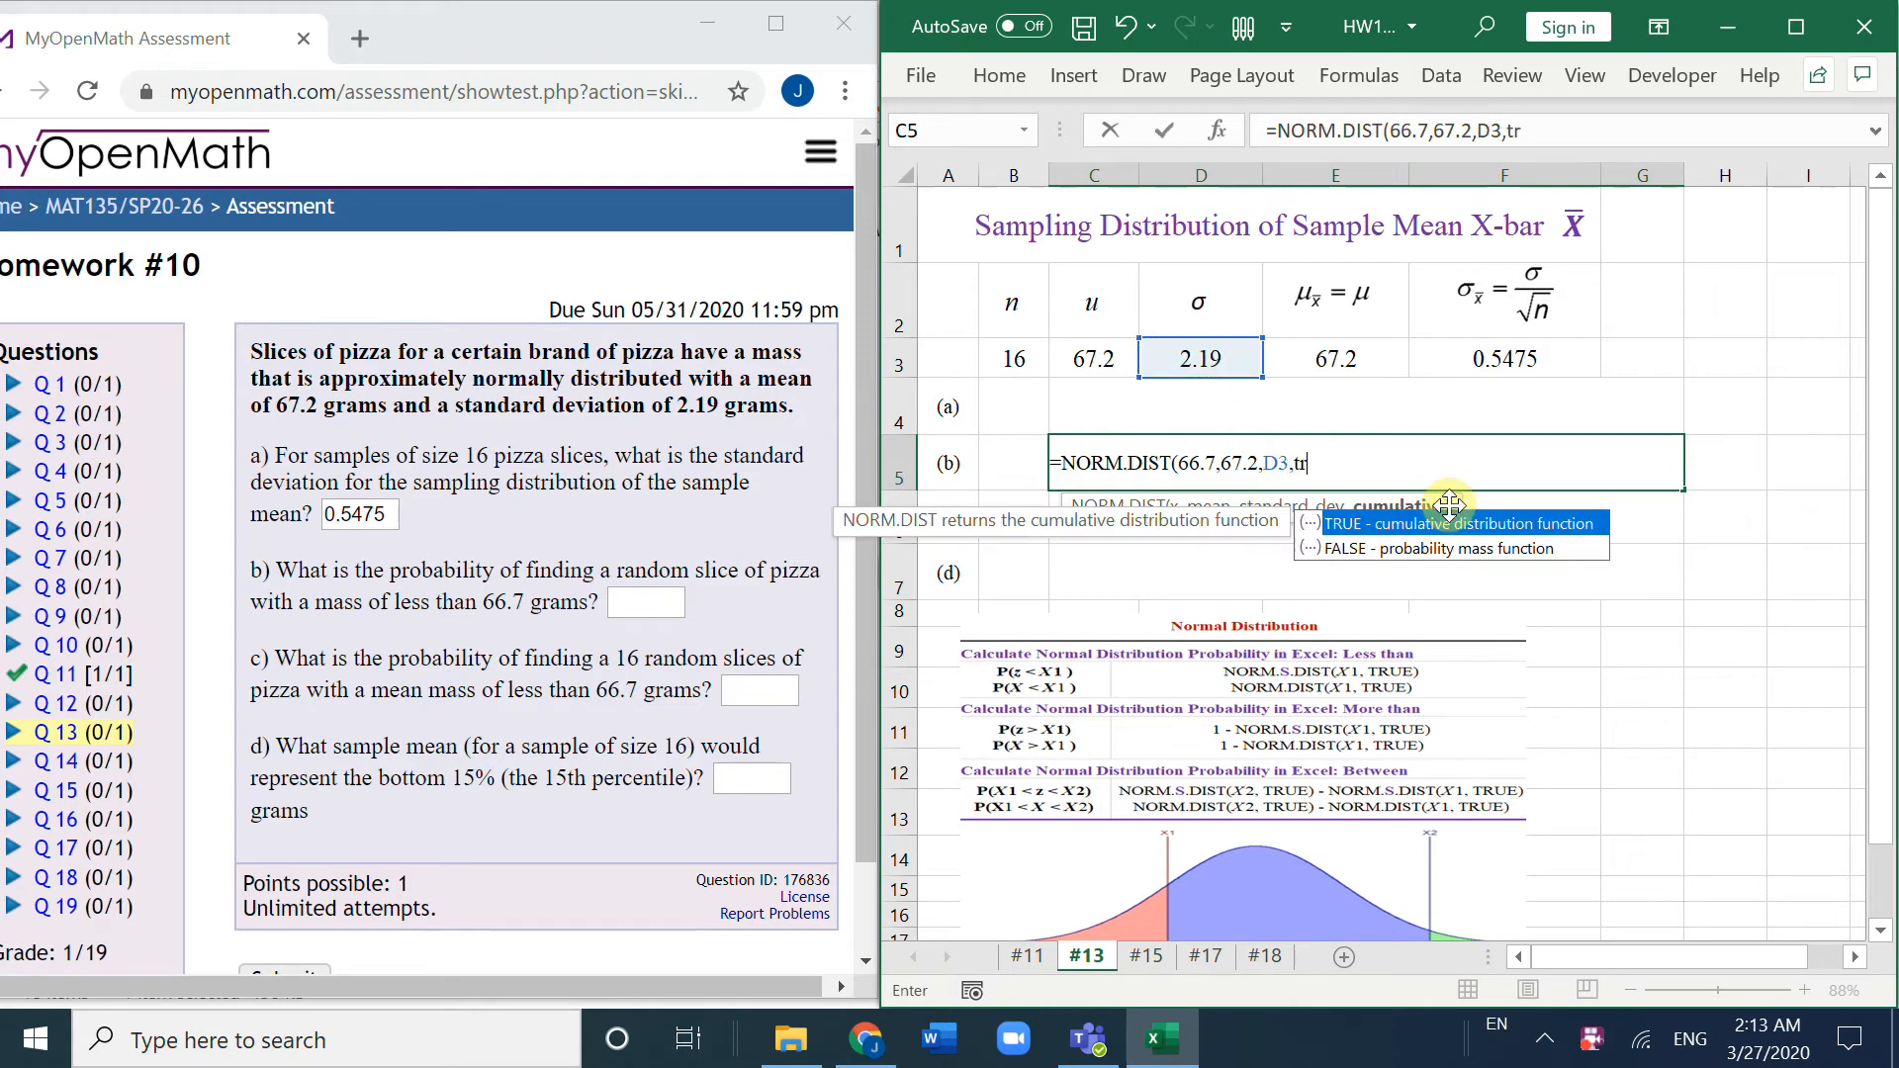
{"action": "type", "text": "ue"}
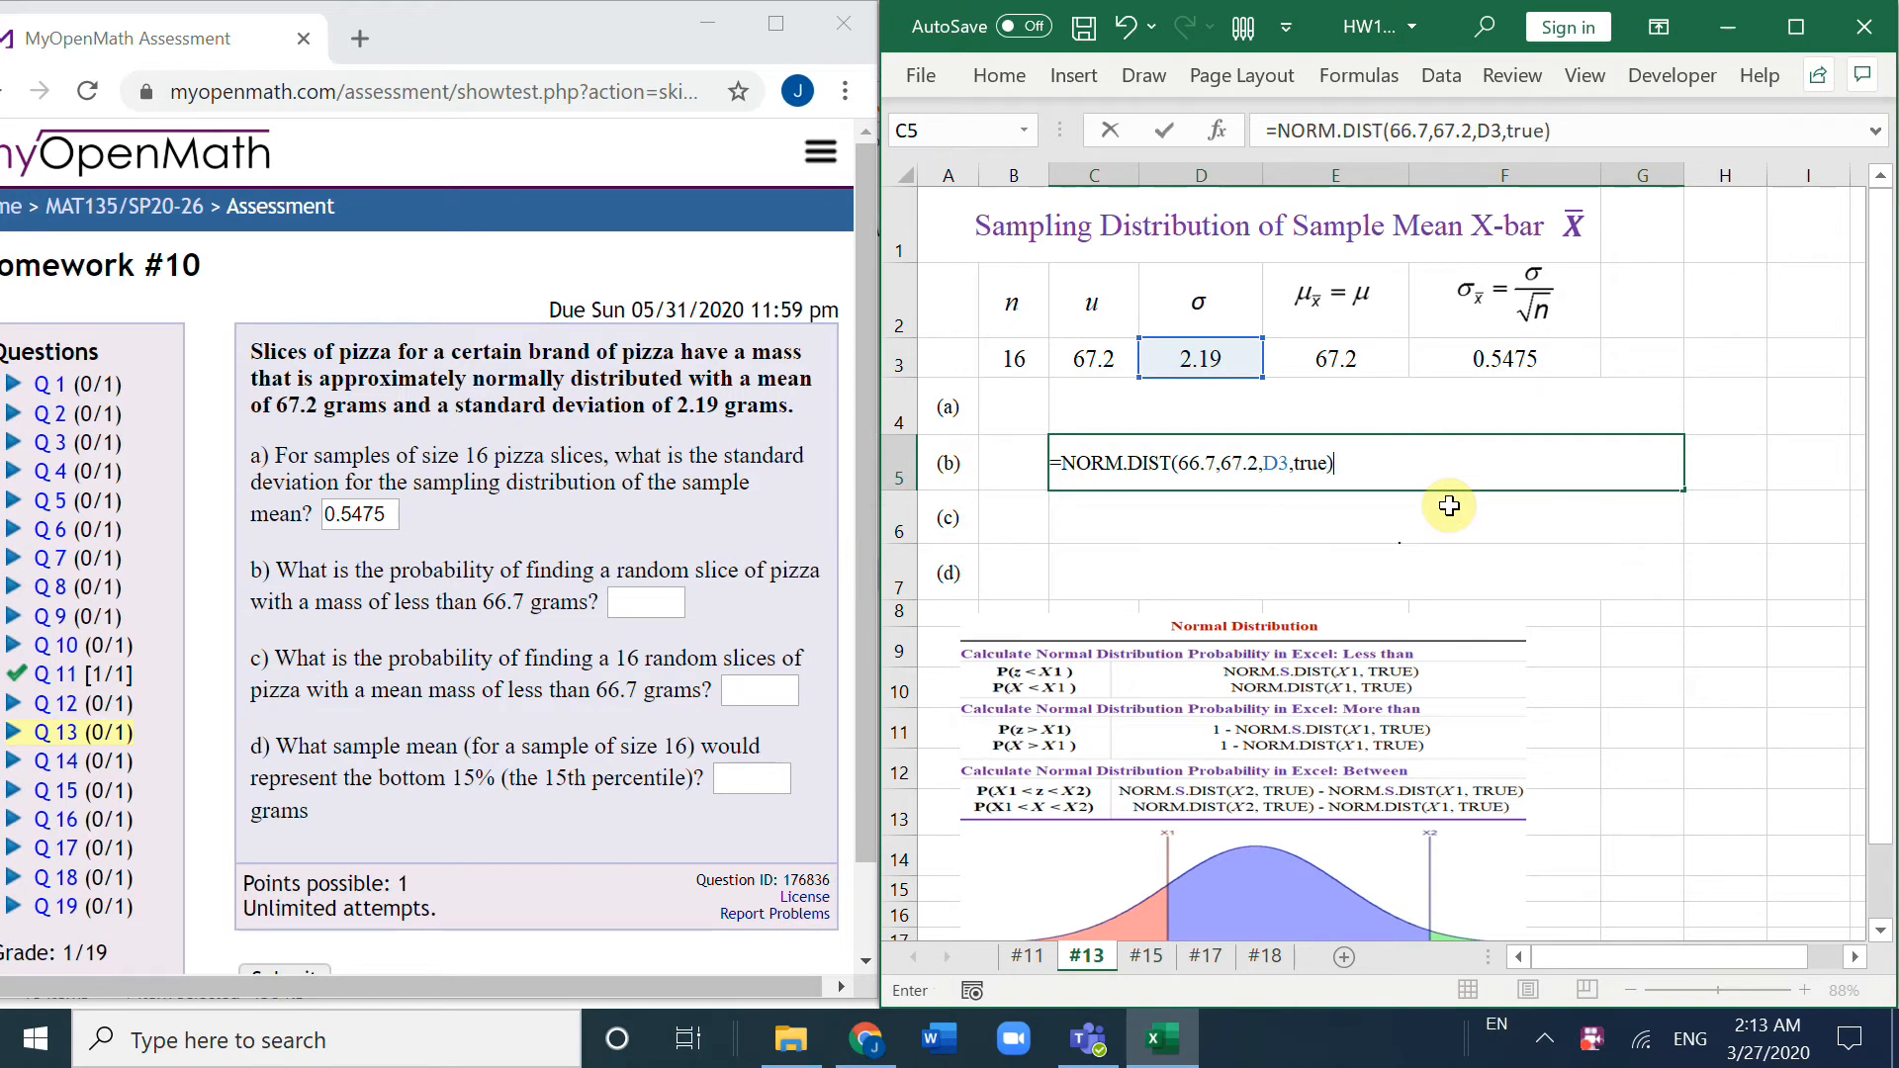
{"action": "key", "text": "Return"}
Step: Calculate part (c)'s sample-mean probability in C6 with =NORM.DIST(66.7,67.2,F3,TRUE)
{"action": "type", "text": "="}
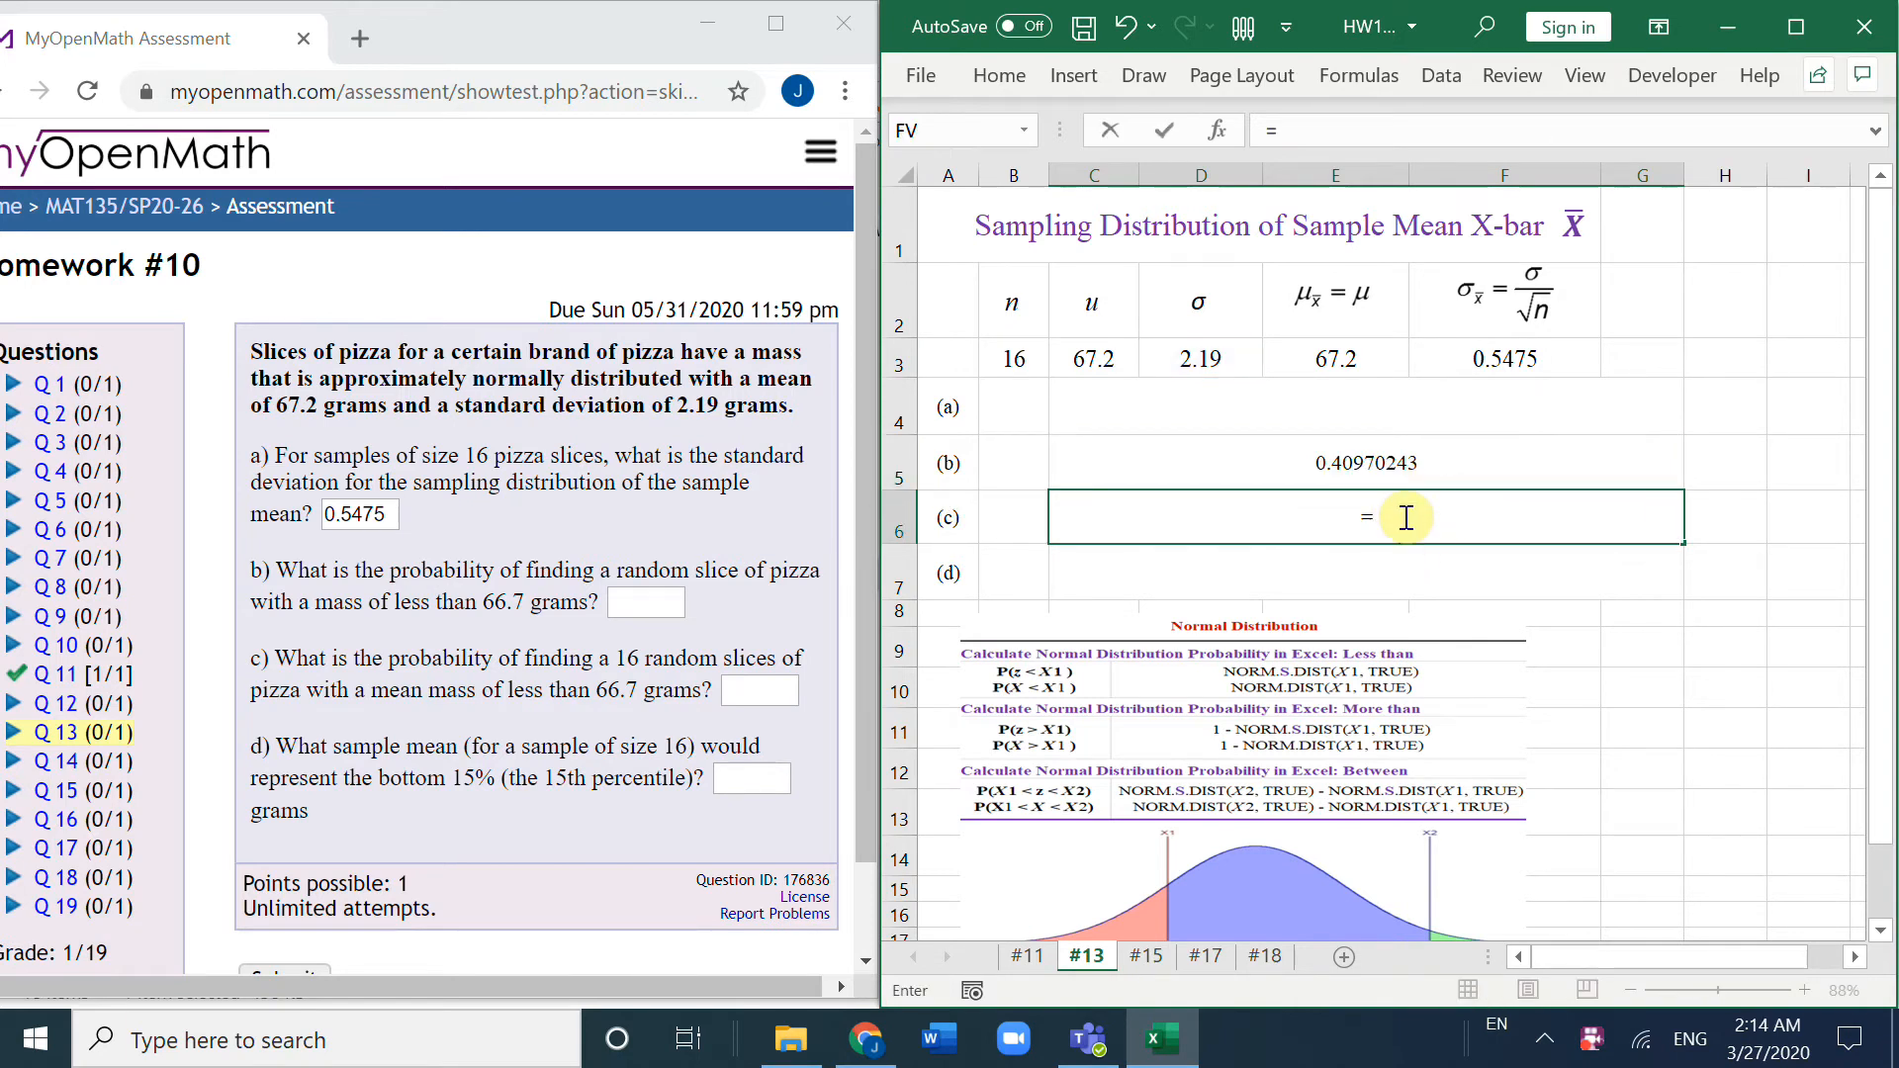
{"action": "type", "text": "norm.dis"}
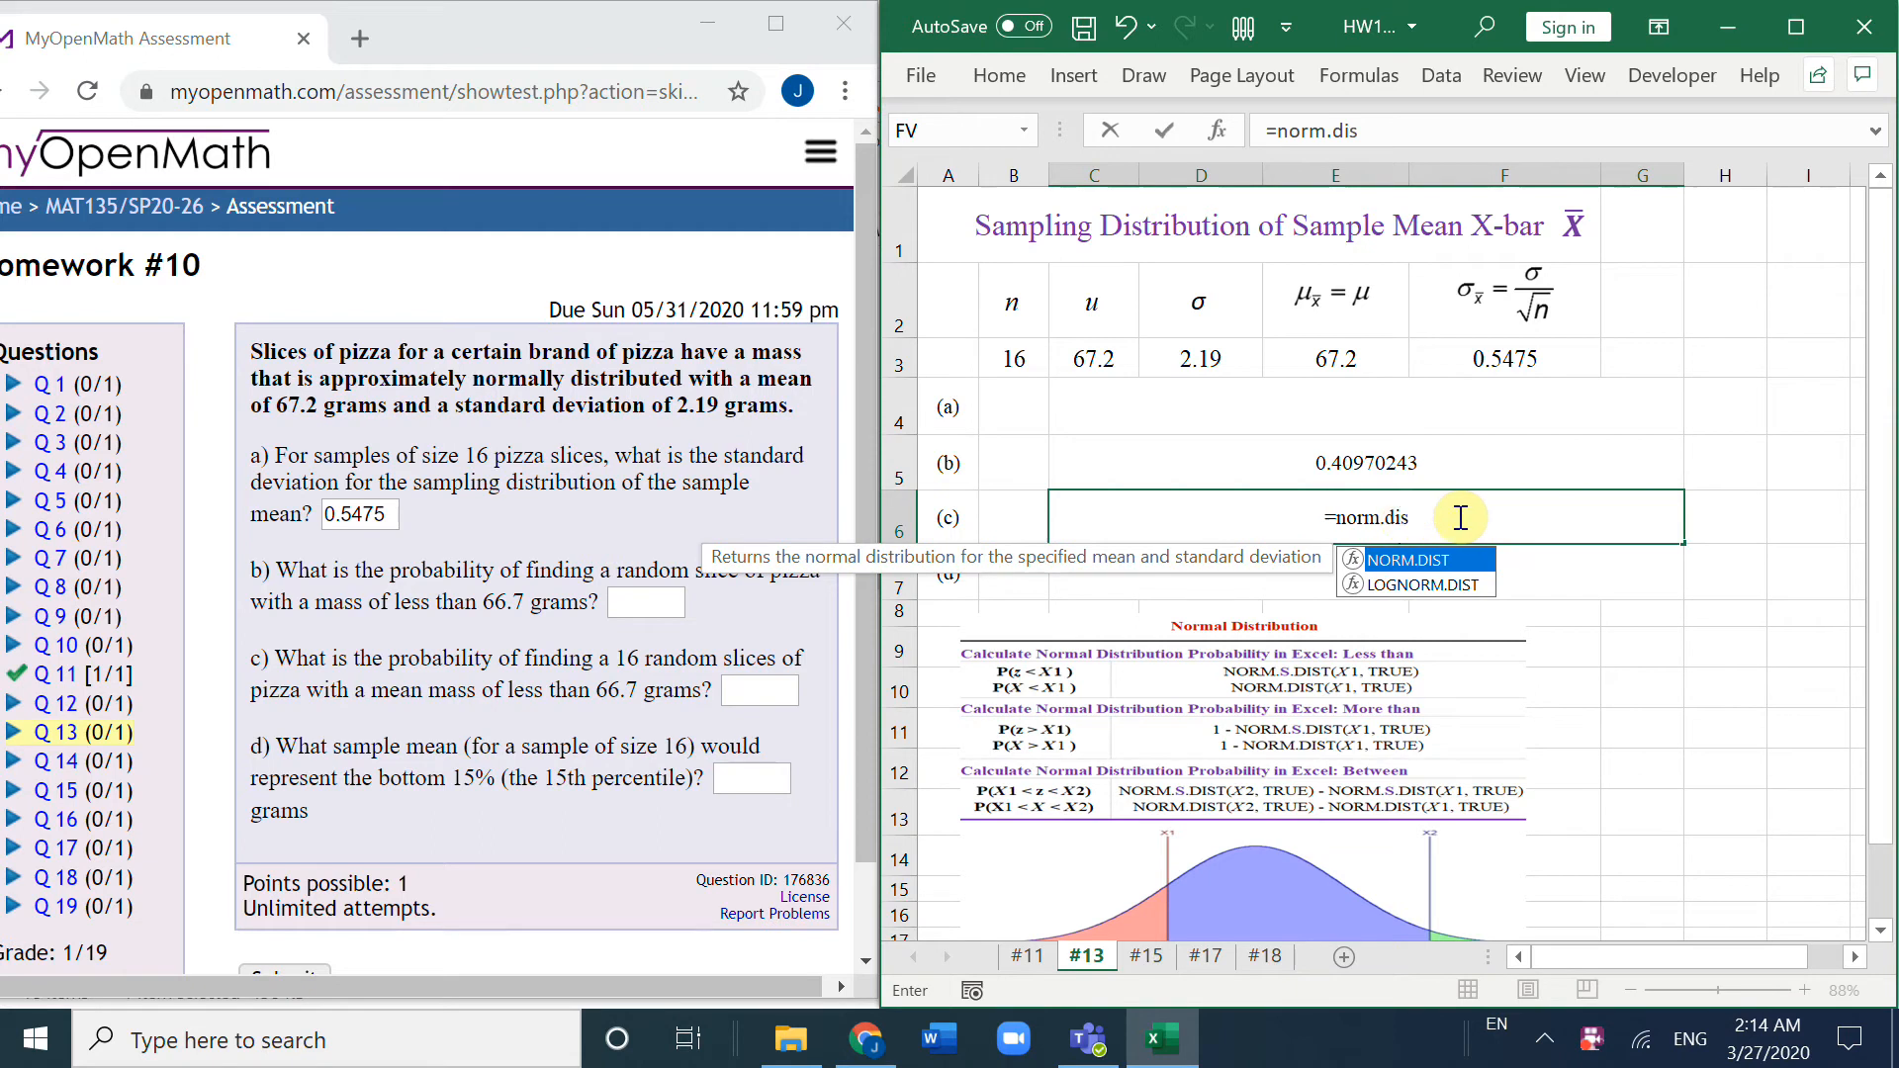
{"action": "double_click", "coordinate": [1435, 561]}
{"action": "type", "text": "66.7,67.2,"}
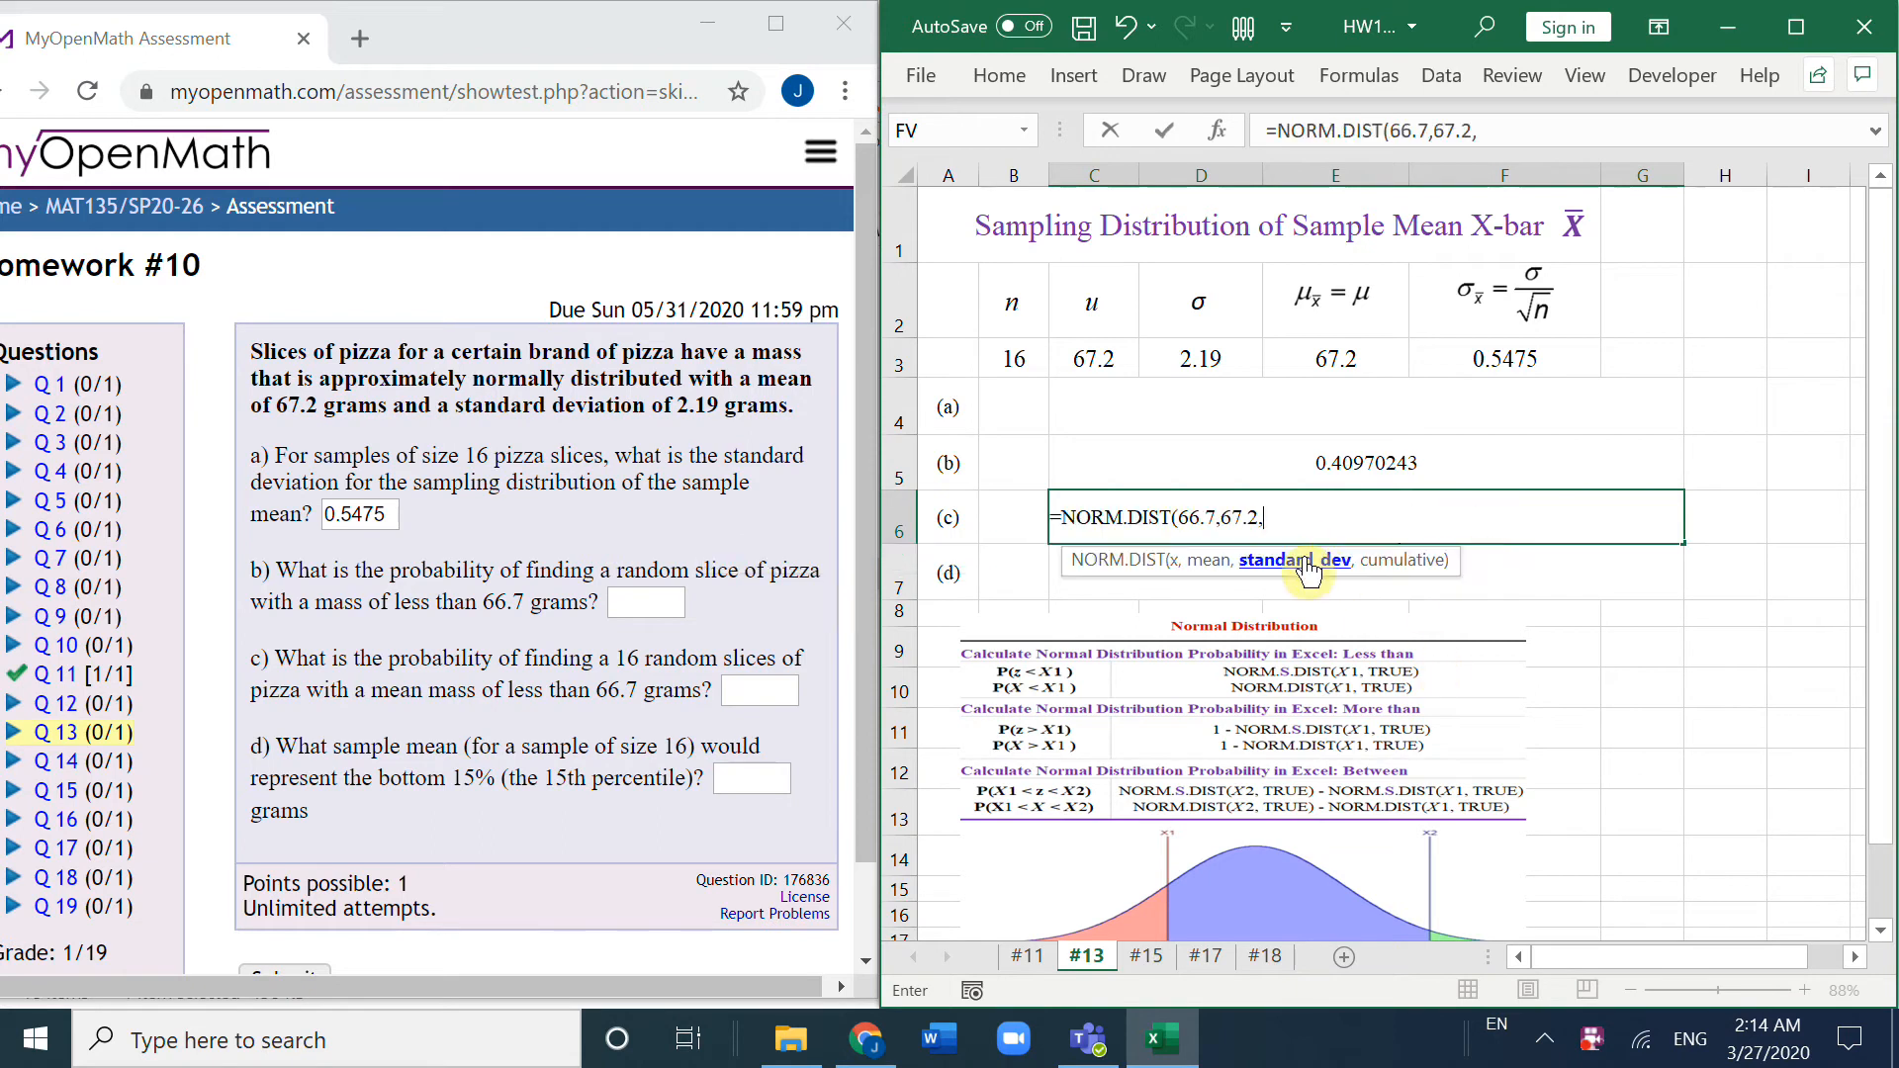
{"action": "left_click", "coordinate": [1503, 359]}
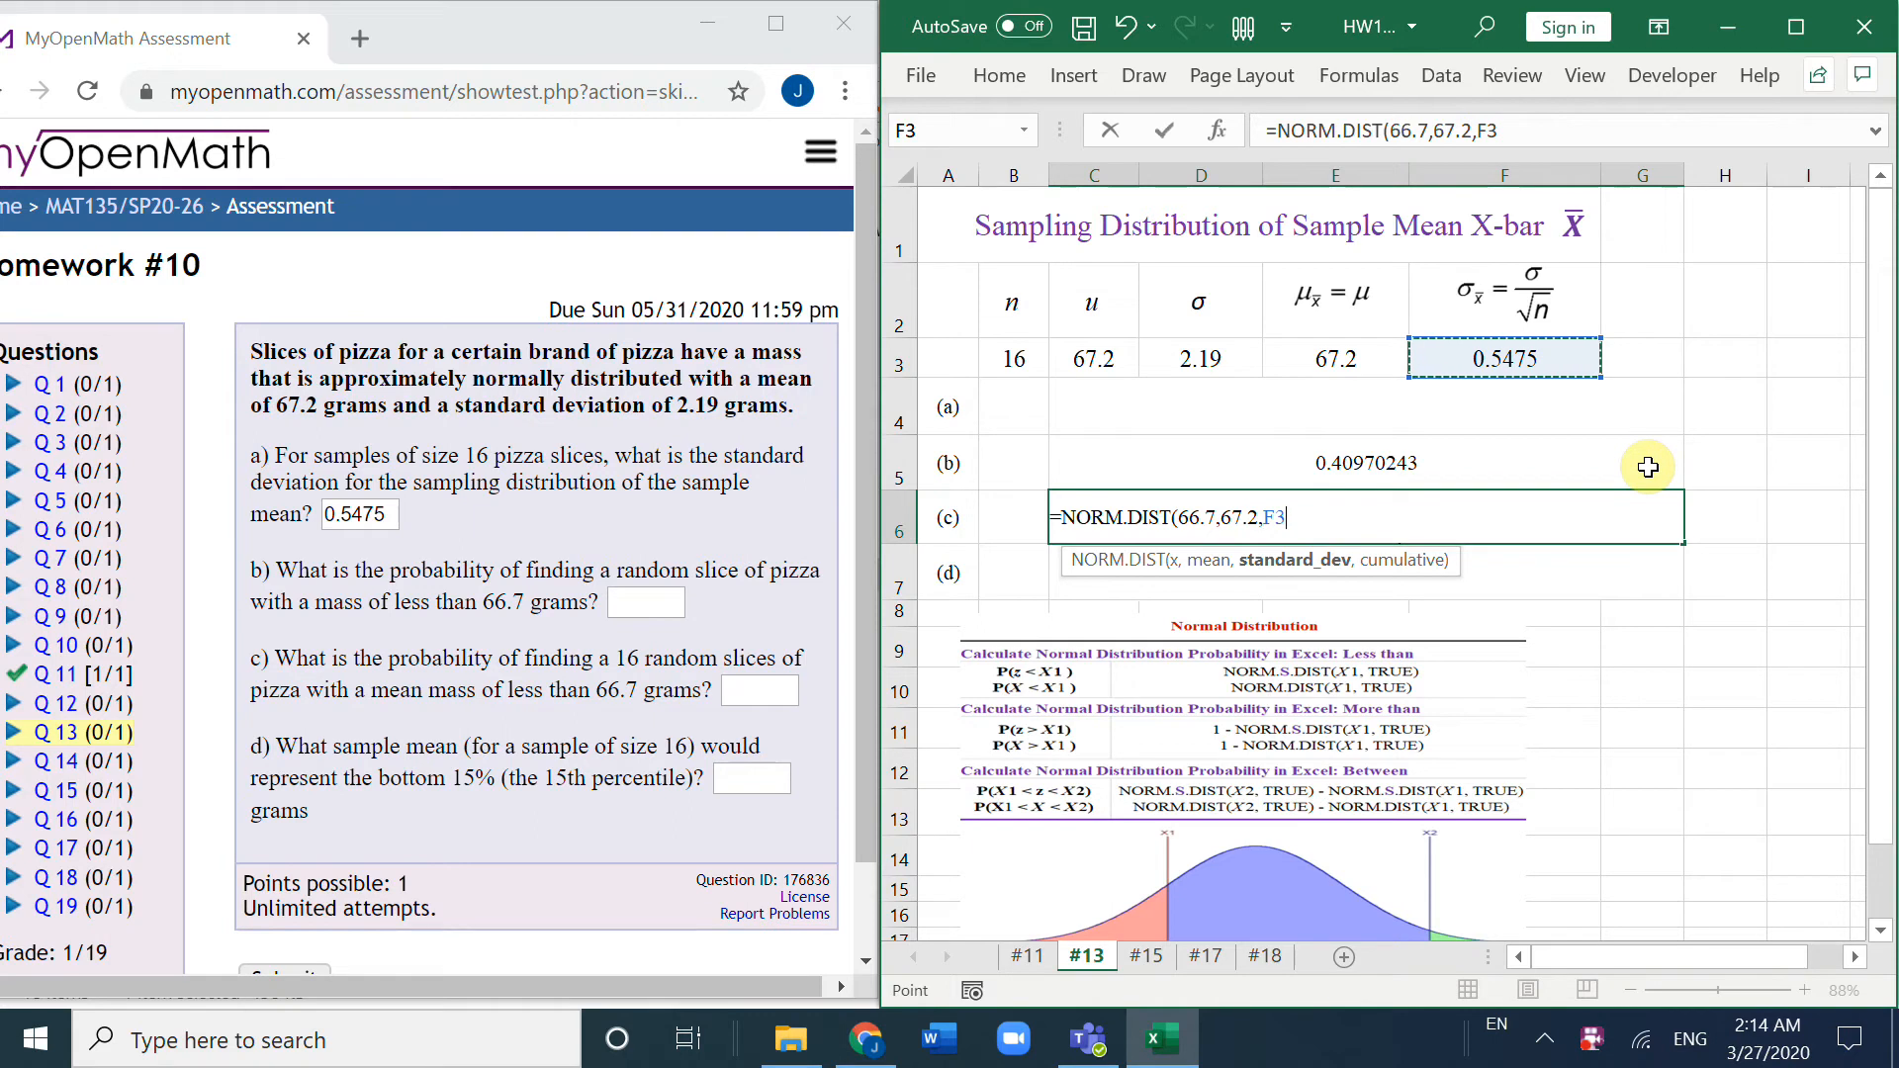
{"action": "type", "text": ",true"}
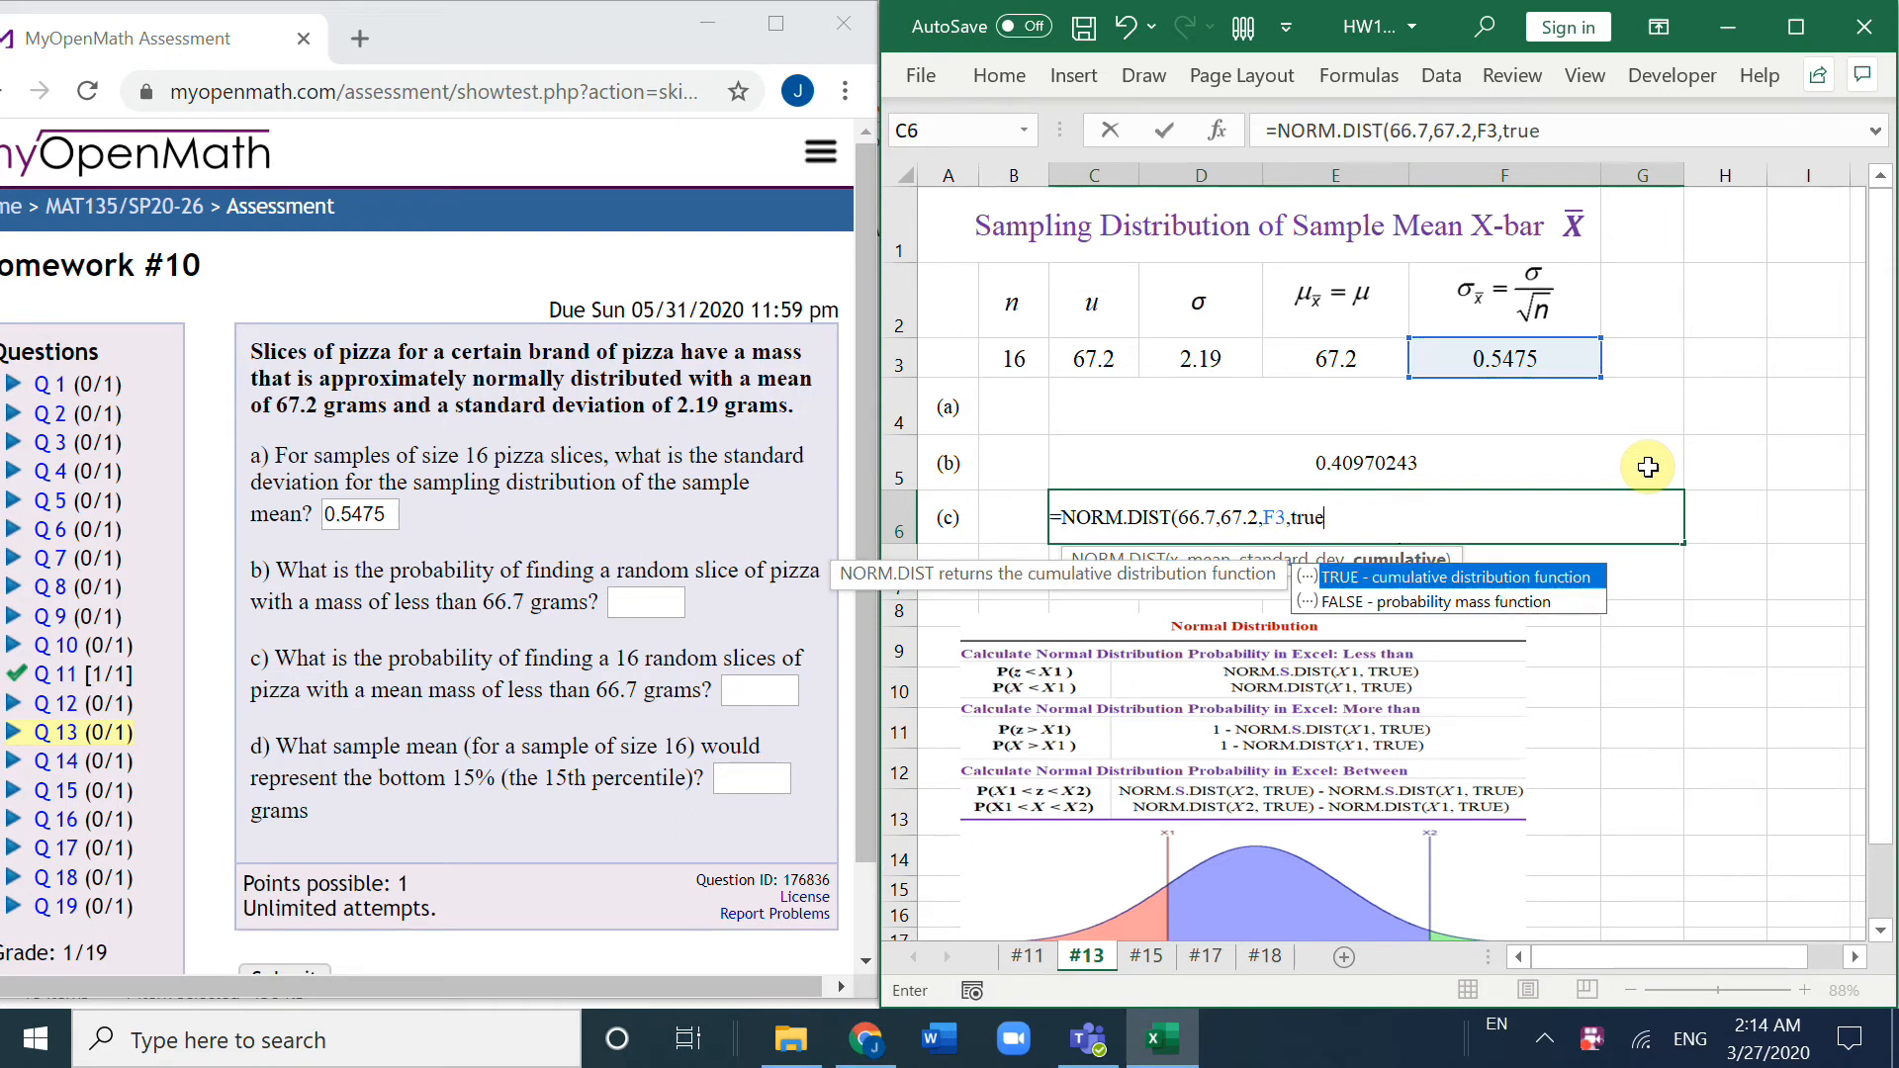
{"action": "key", "text": "Return"}
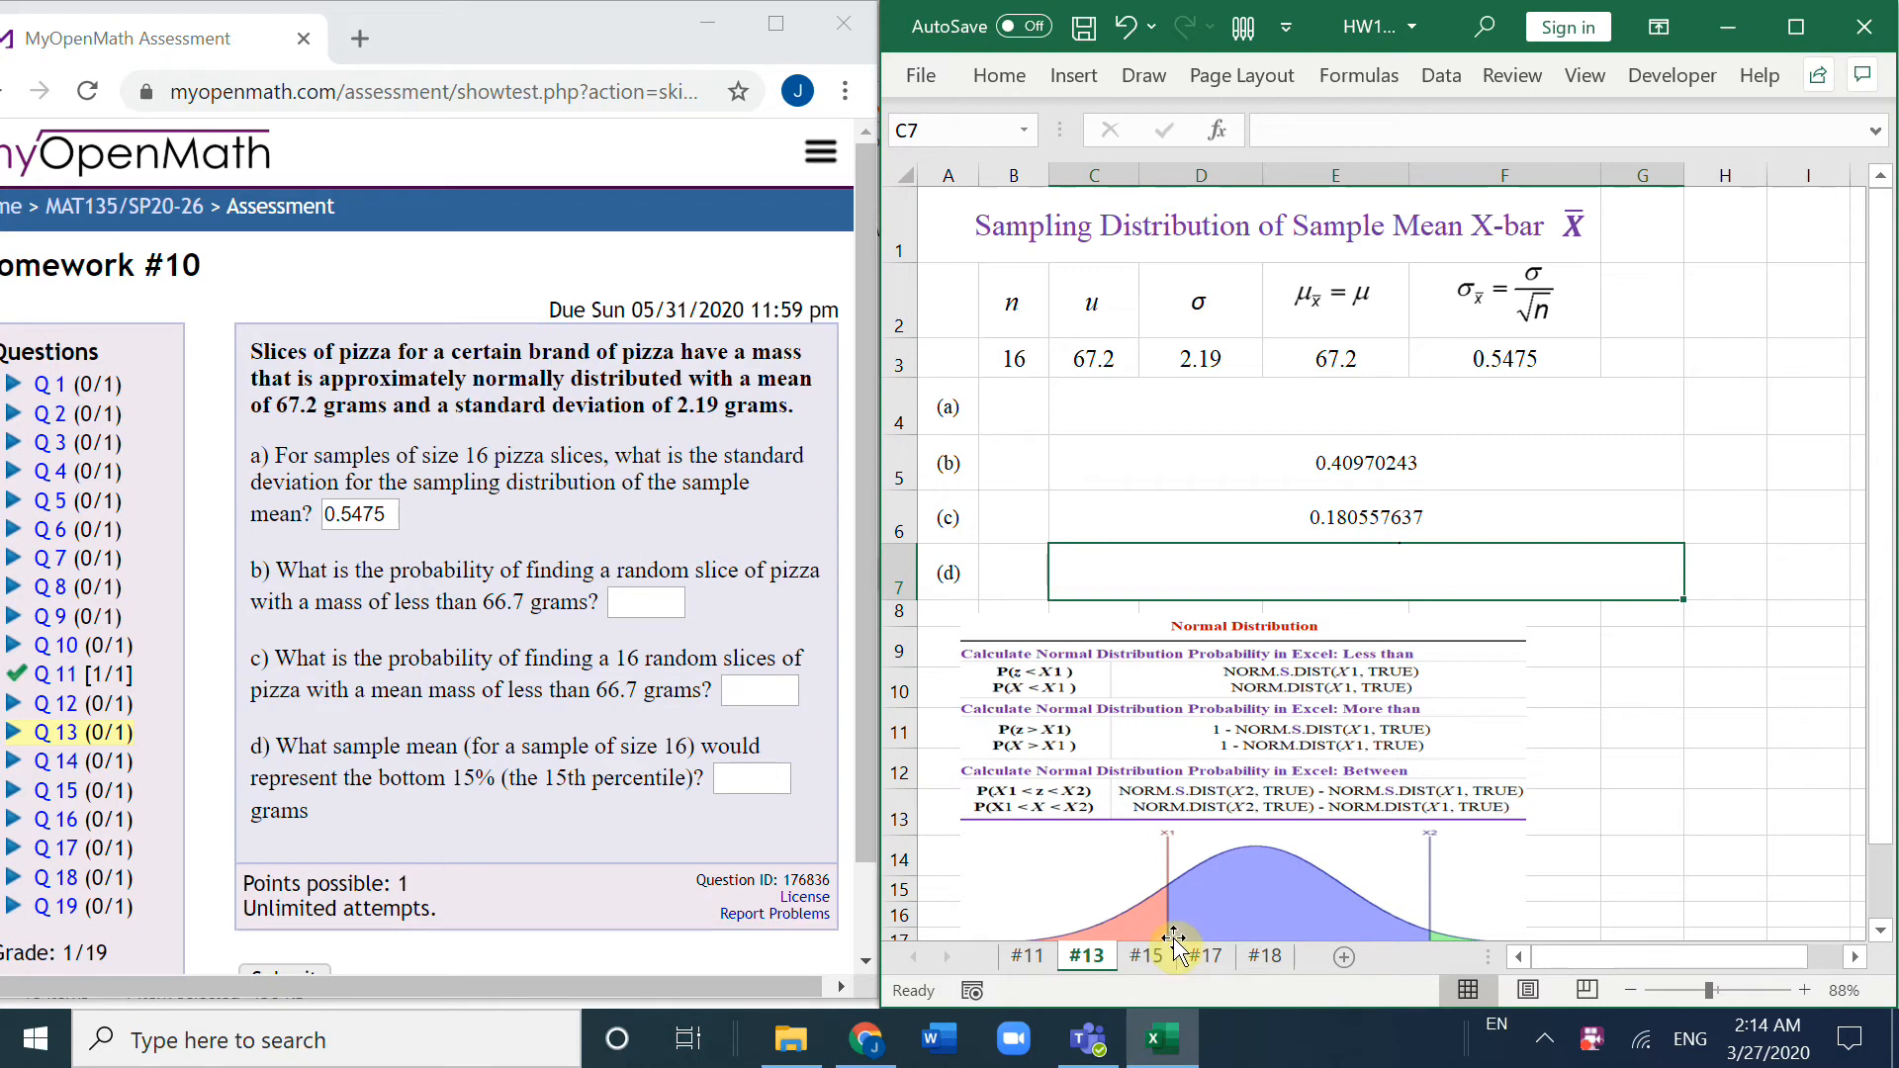
Step: Calculate part (d)'s 15th-percentile sample mean in C7 with =NORM.INV(0.15,E3,F3) and copy the result
{"action": "type", "text": "="}
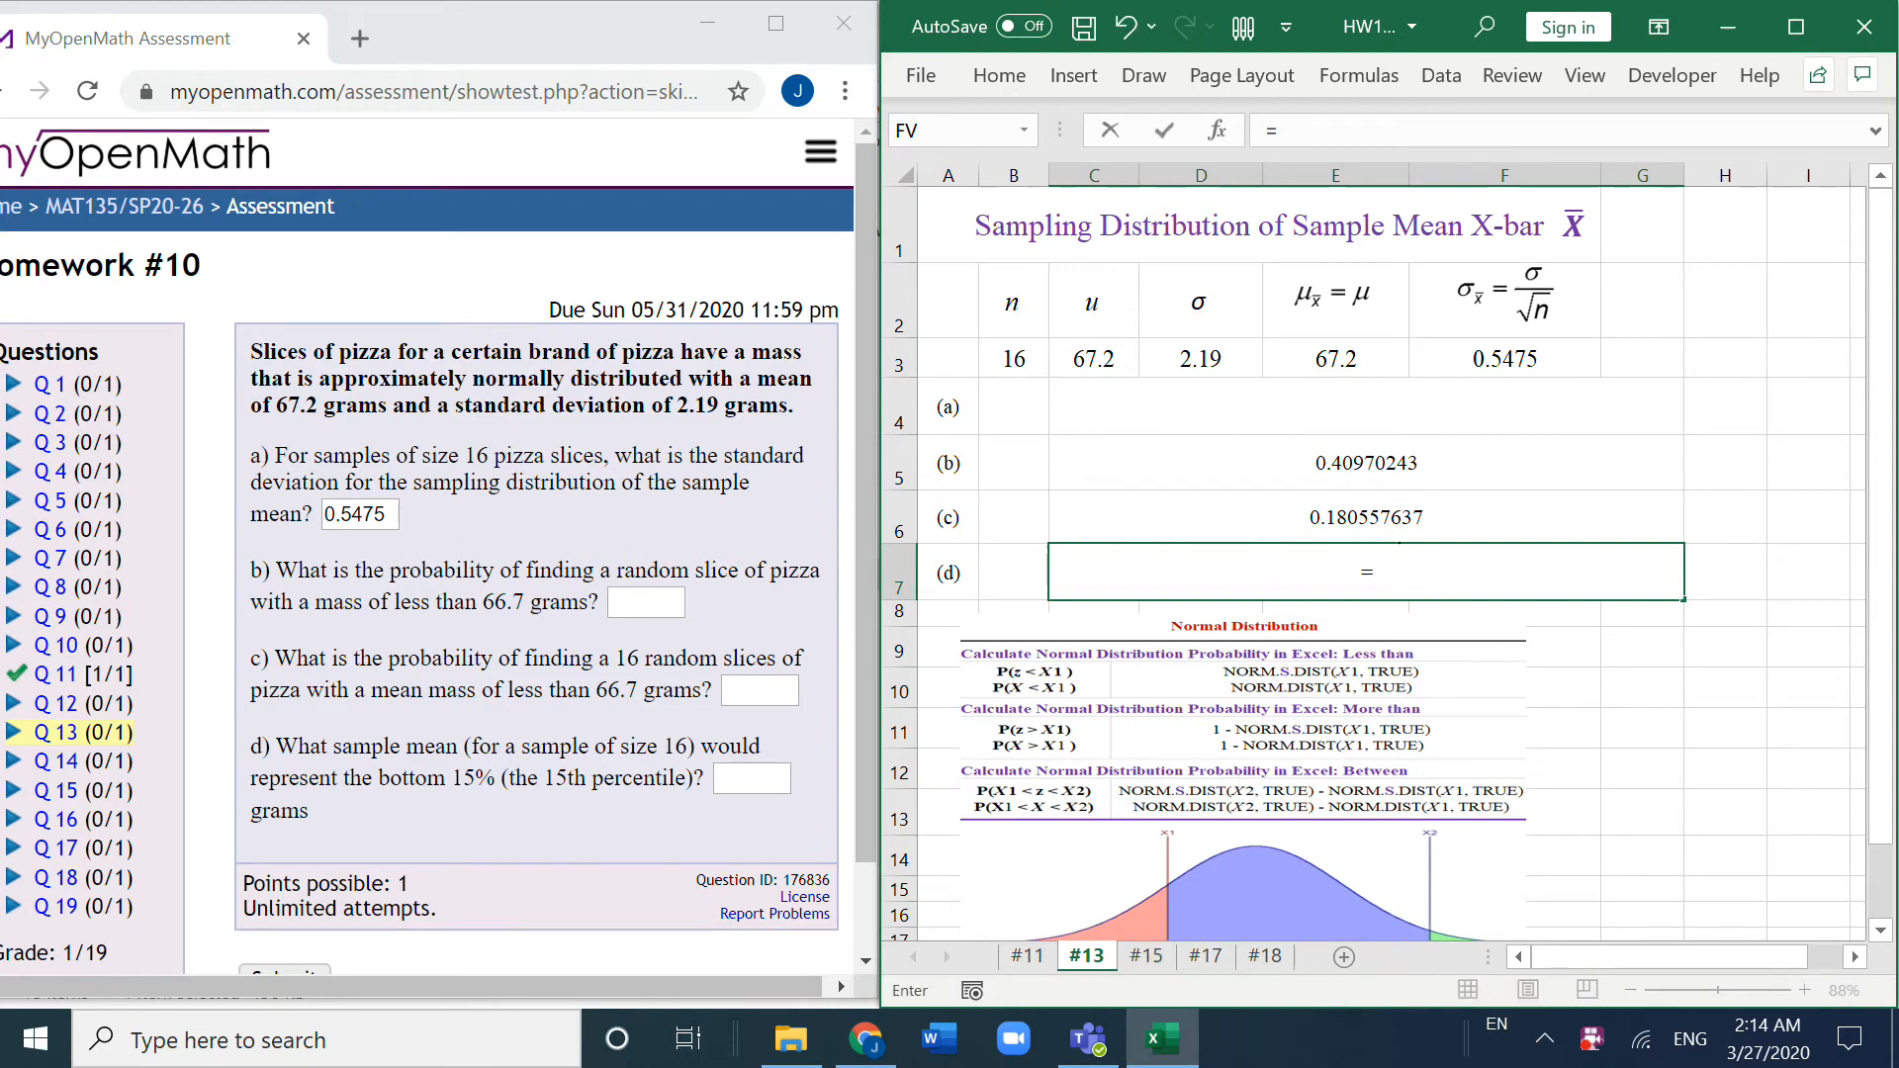
{"action": "type", "text": "norm.inv"}
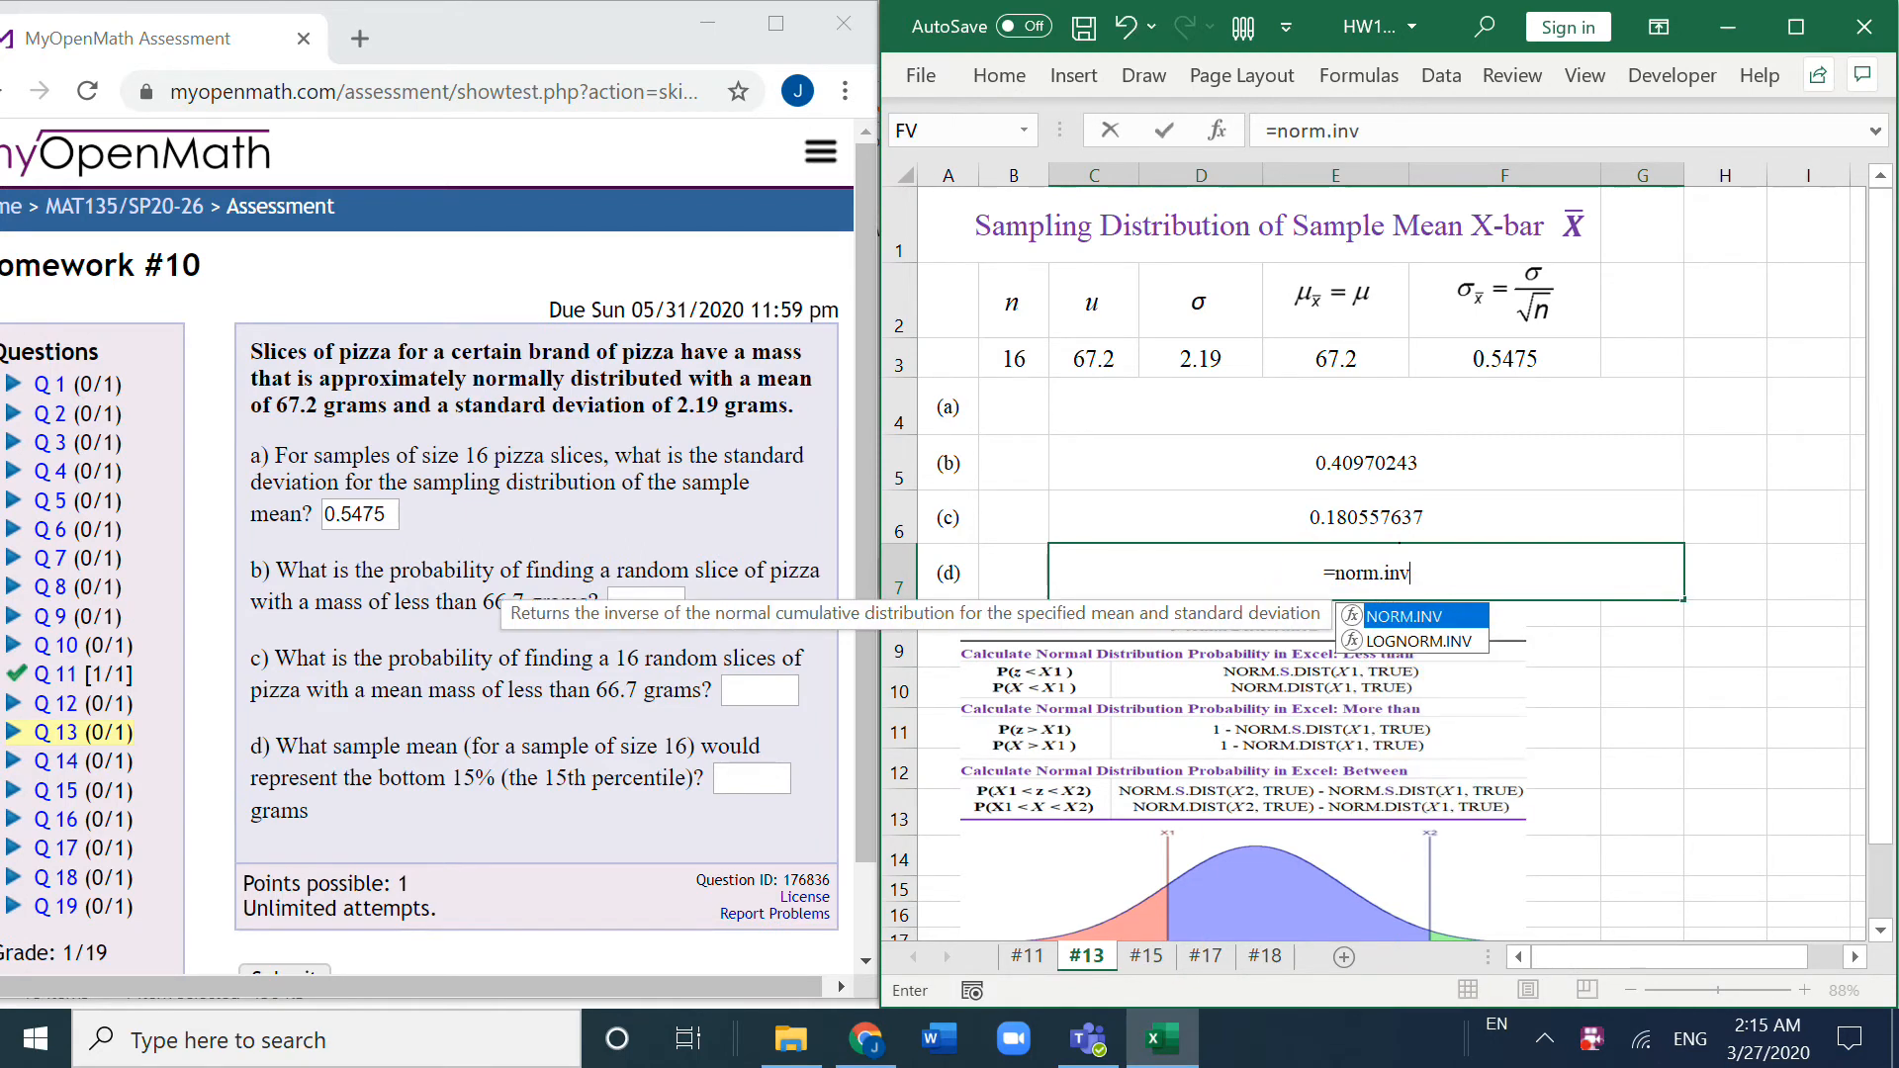
{"action": "double_click", "coordinate": [1425, 642]}
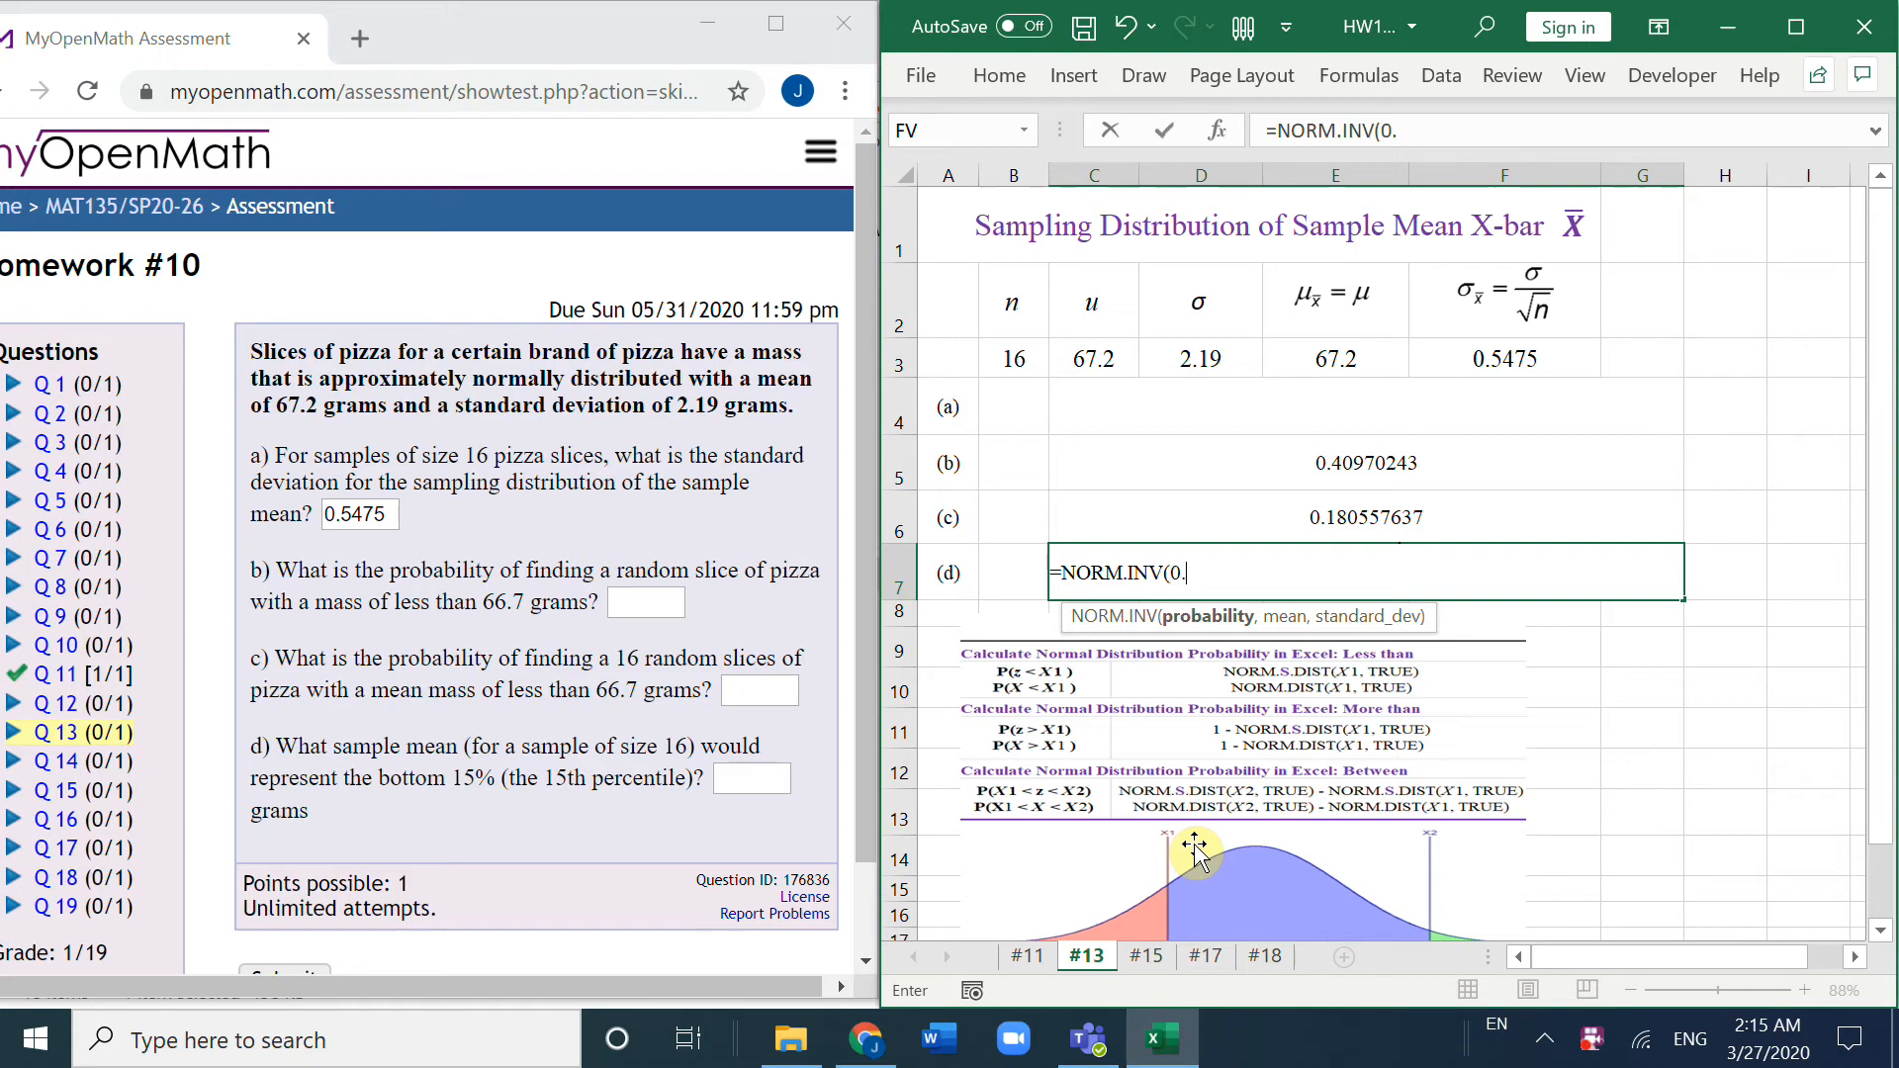
{"action": "type", "text": "0.15,"}
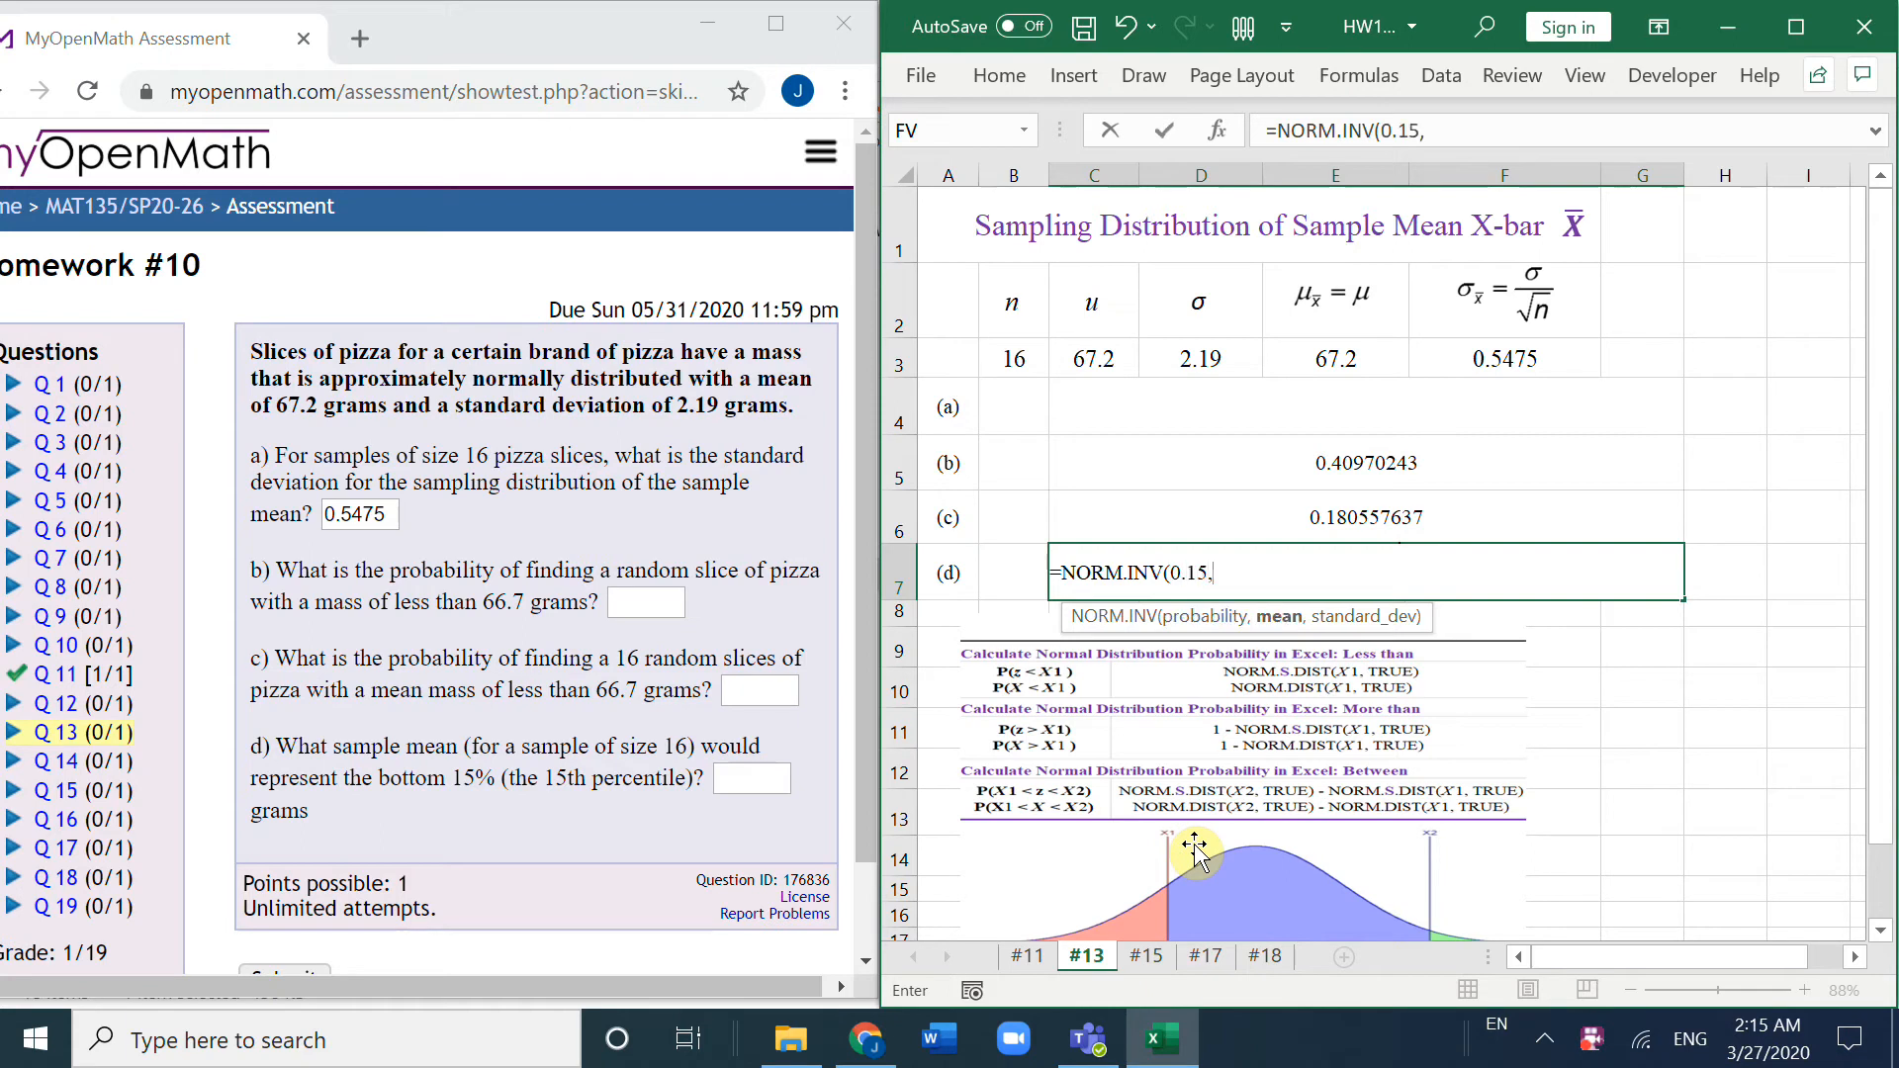
{"action": "left_click", "coordinate": [1286, 362]}
{"action": "type", "text": ","}
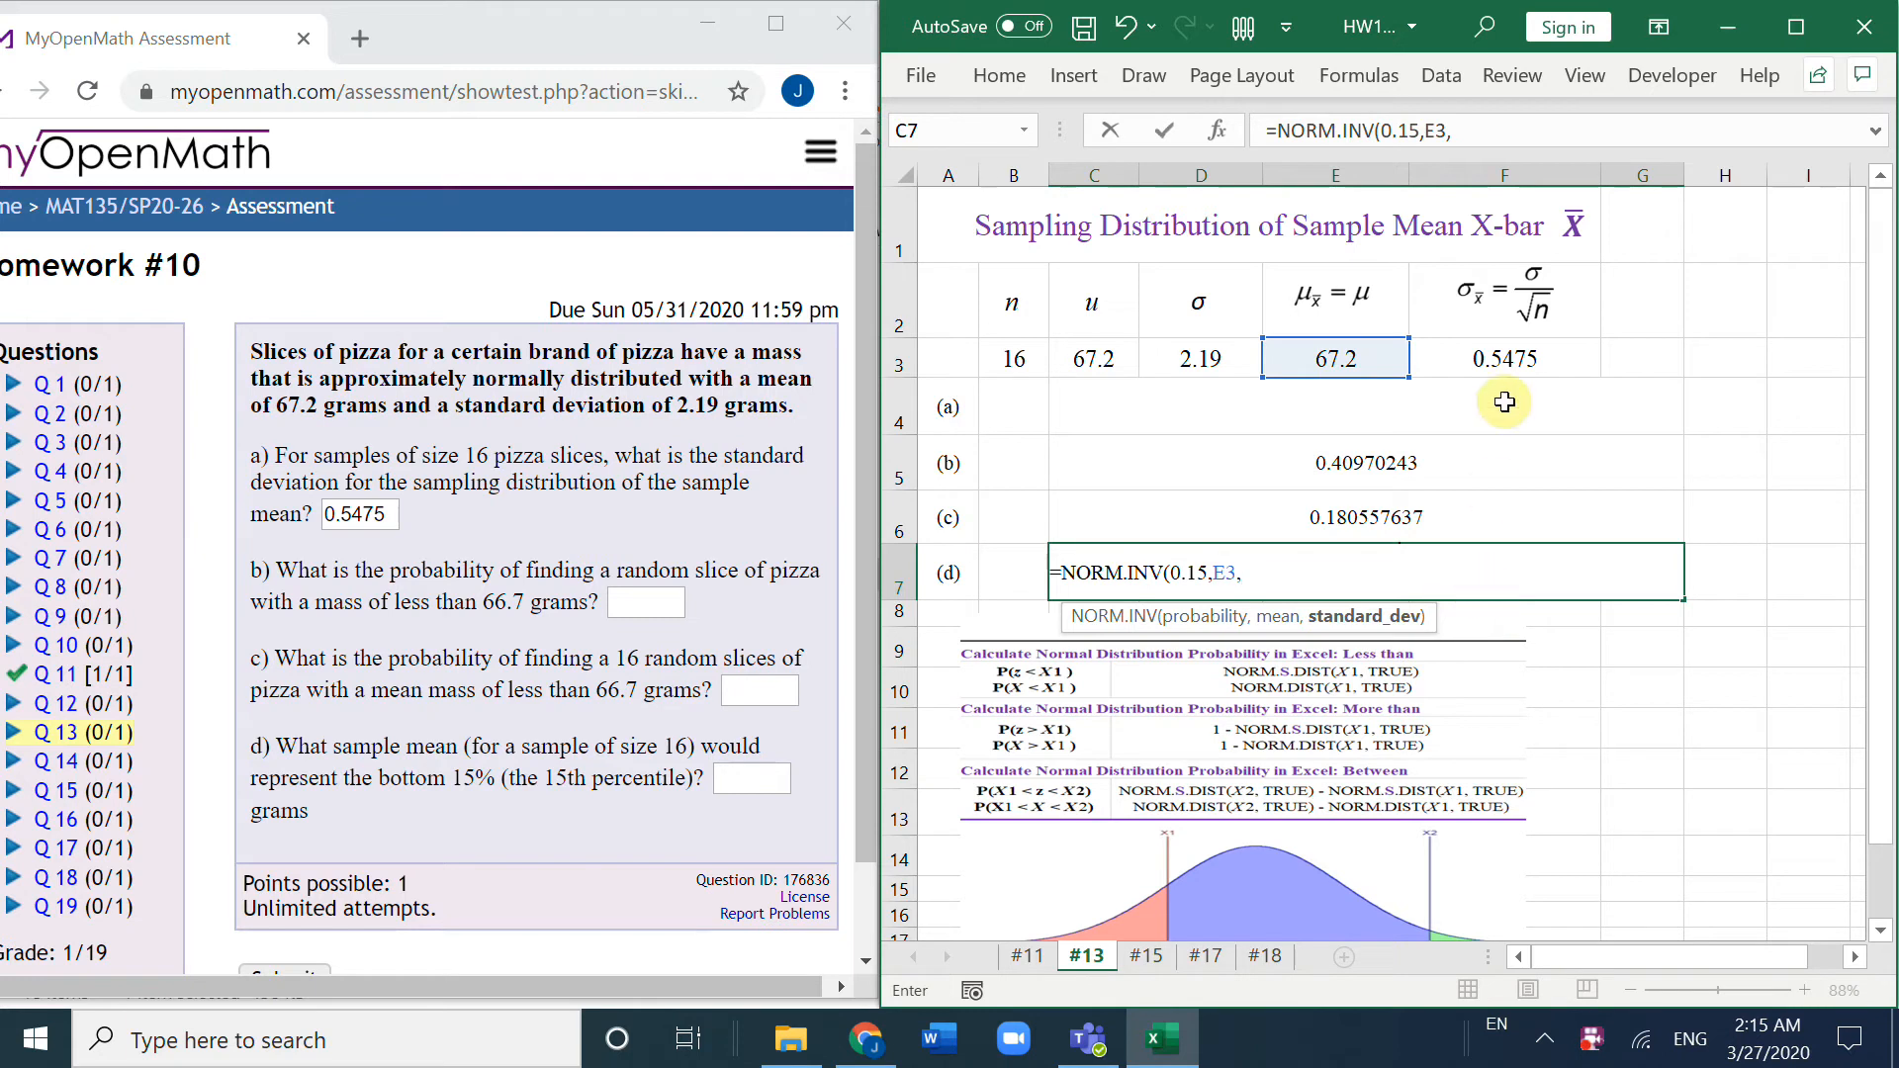
{"action": "left_click", "coordinate": [1512, 362]}
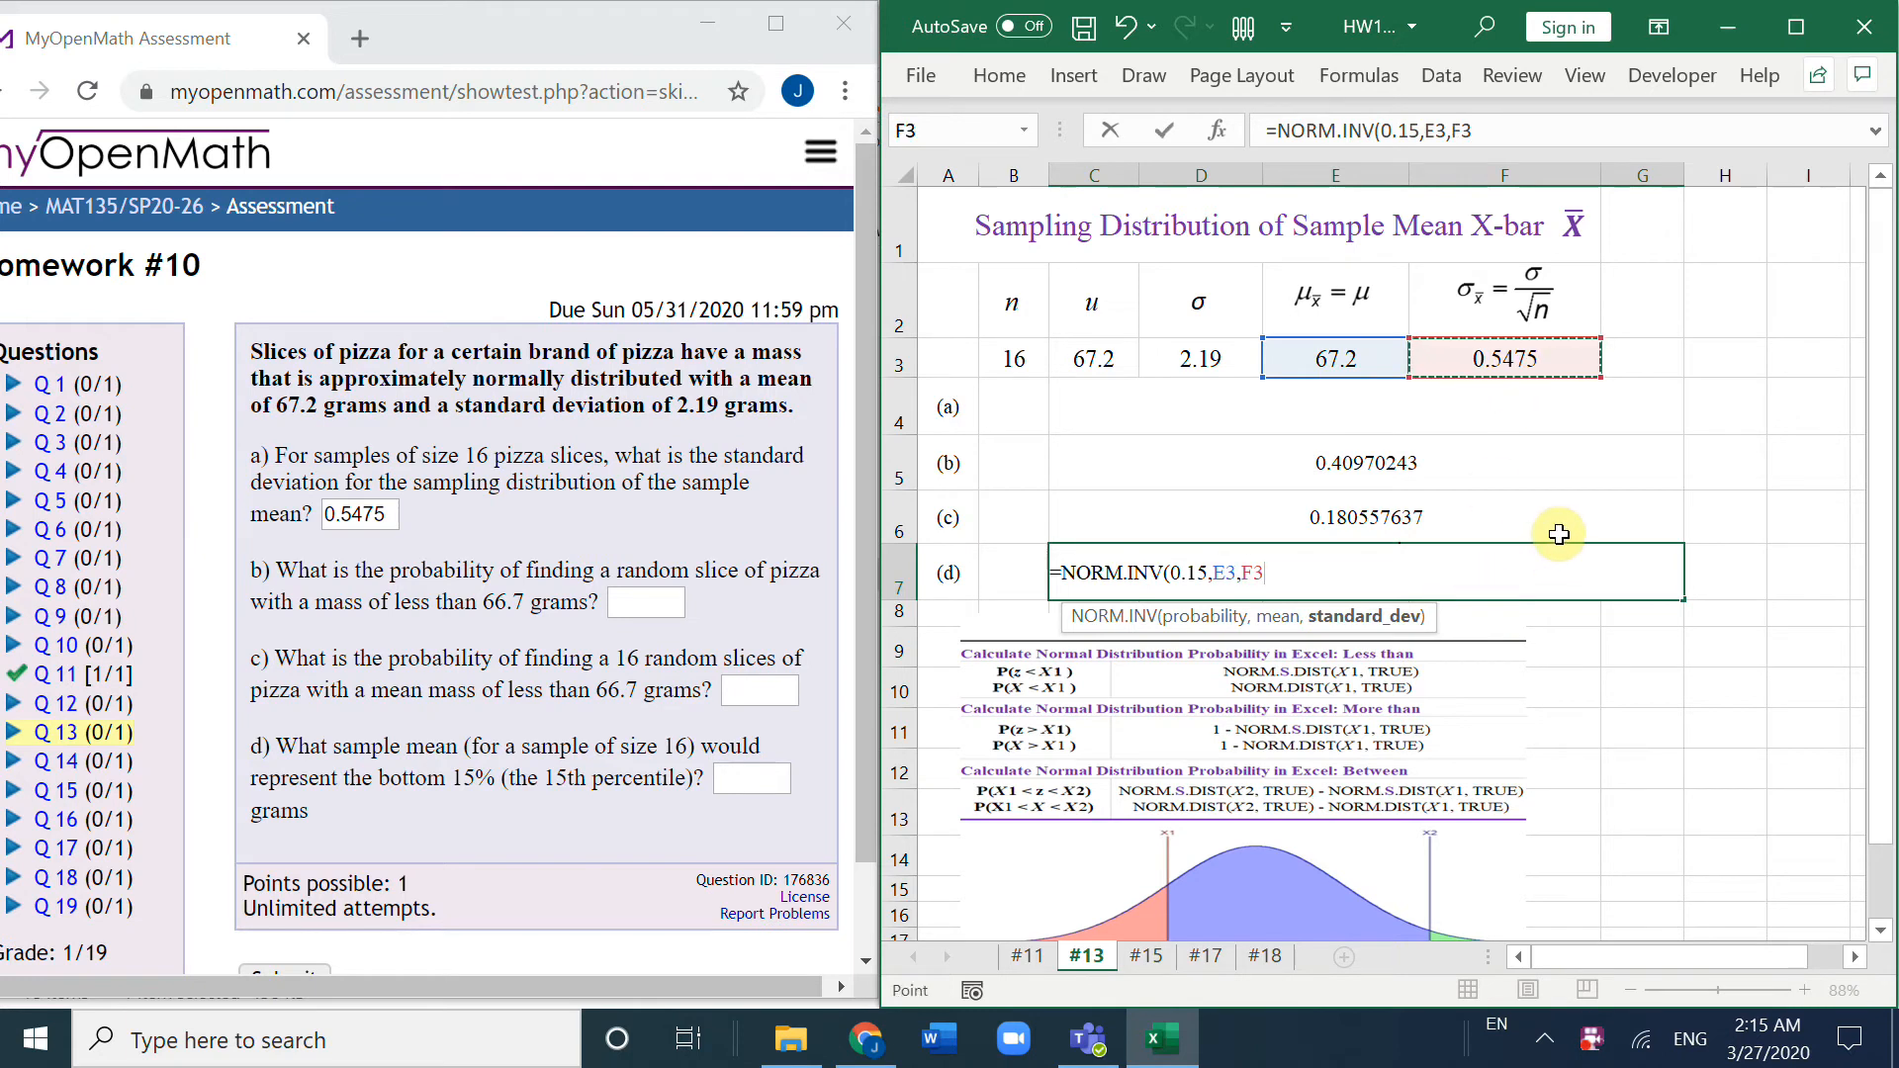
{"action": "key", "text": "Return"}
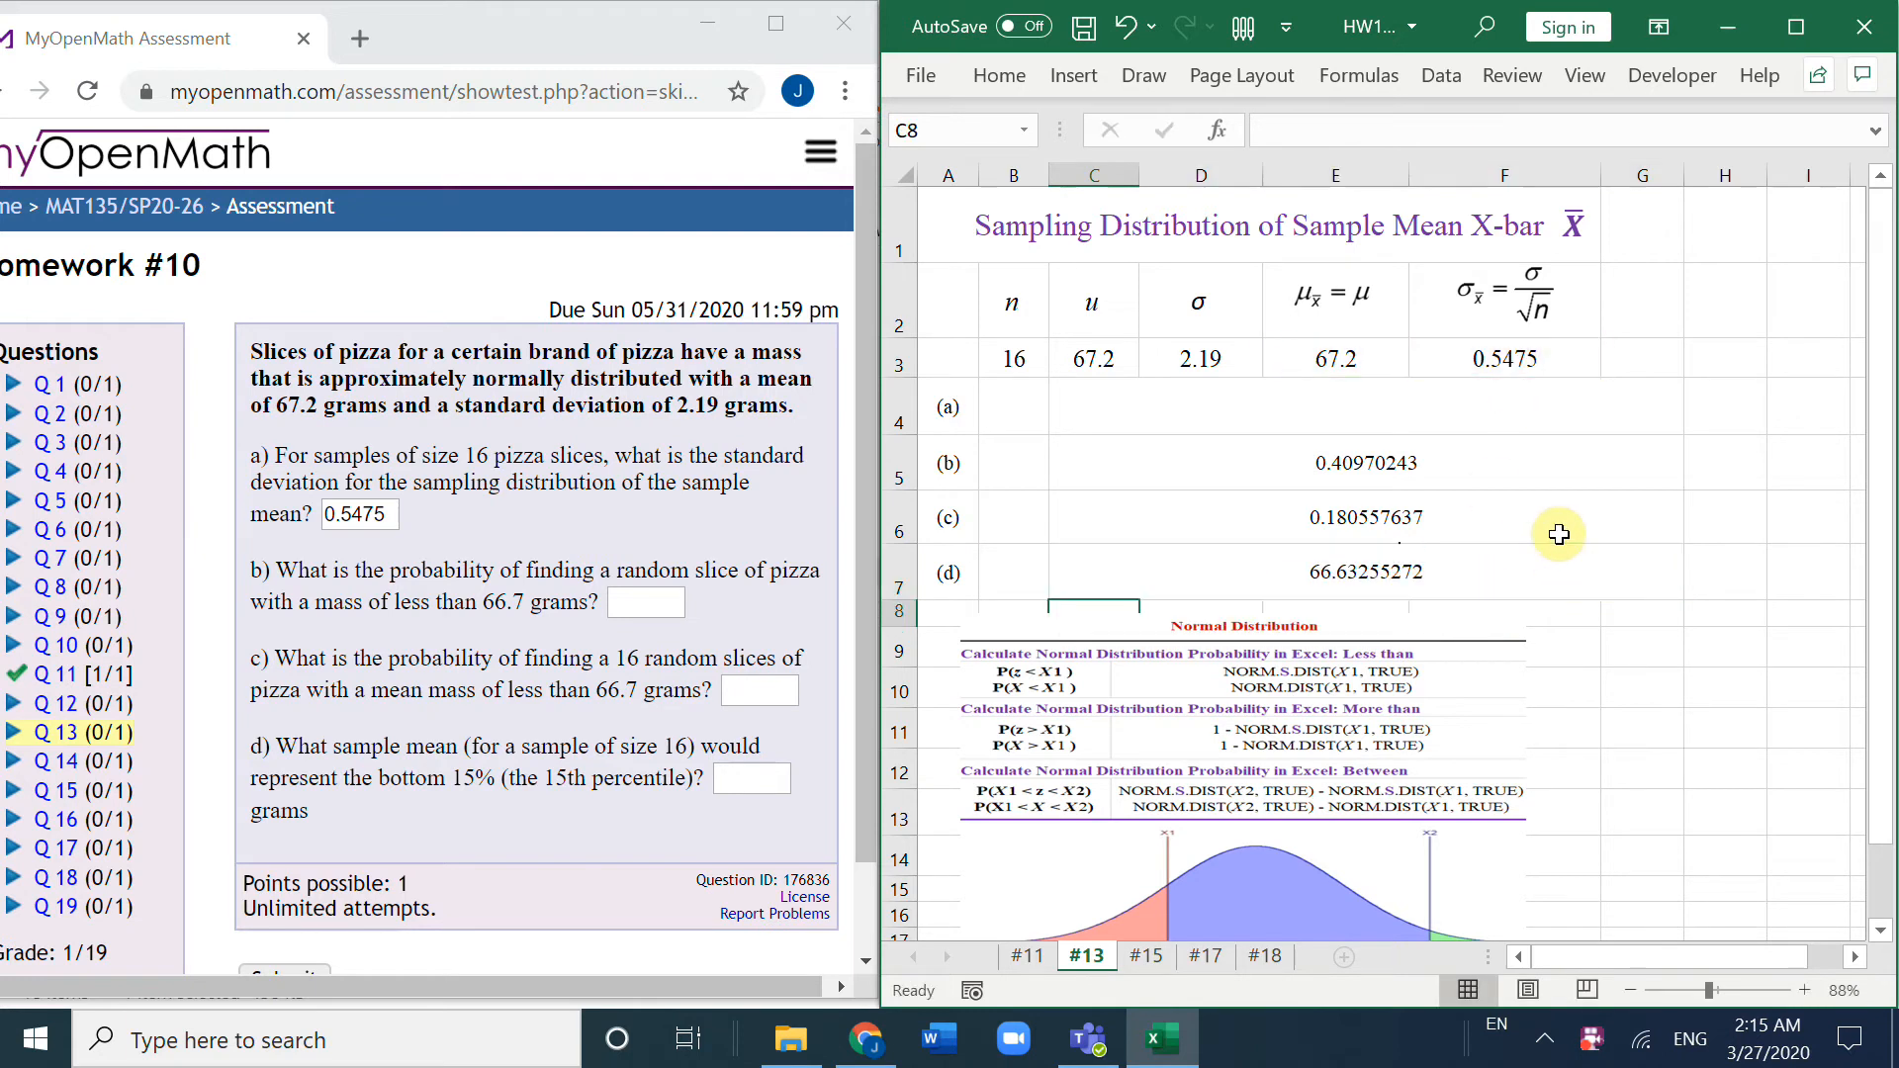
{"action": "right_click", "coordinate": [1381, 572]}
{"action": "left_click", "coordinate": [1552, 262]}
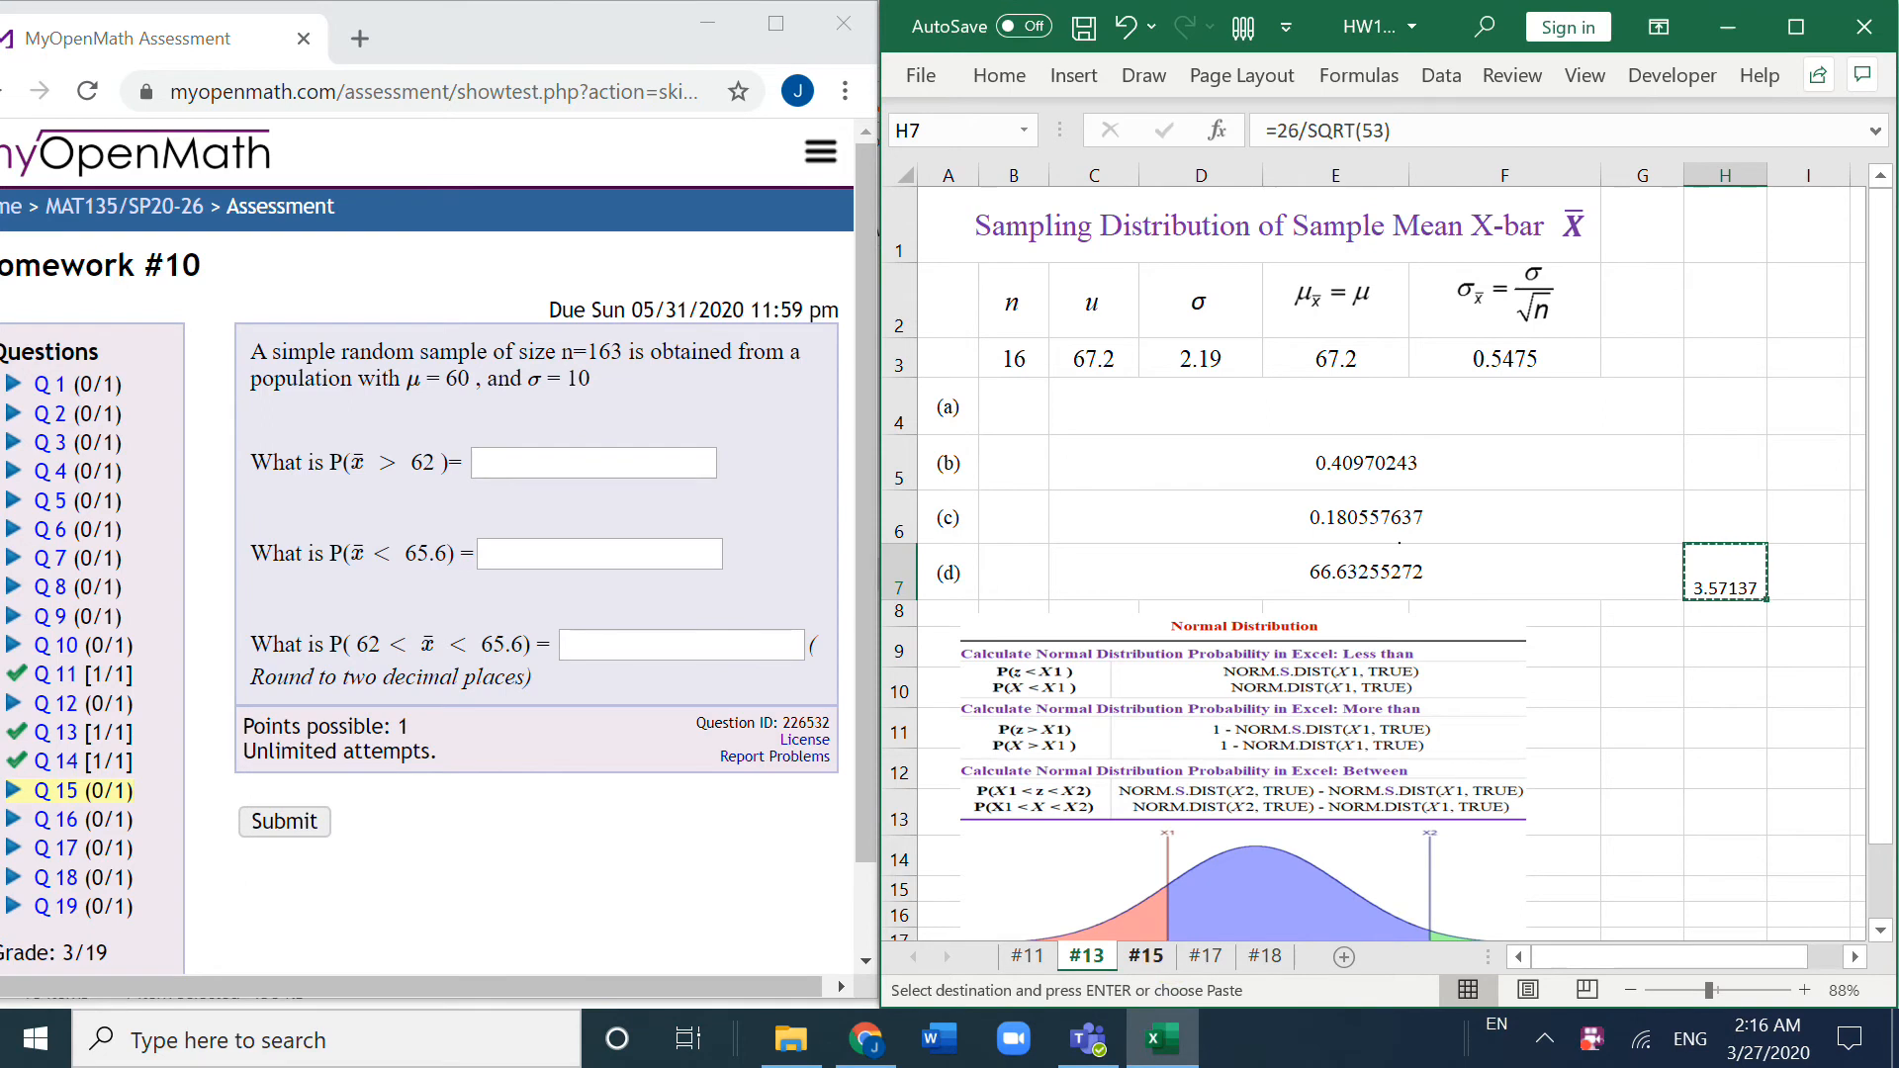
Step: On sheet #15, calculate part (a)'s probability of a sample mean above 62 in C4 with =1-NORM.DIST(62,60,F3,TRUE)
{"action": "left_click", "coordinate": [1146, 956]}
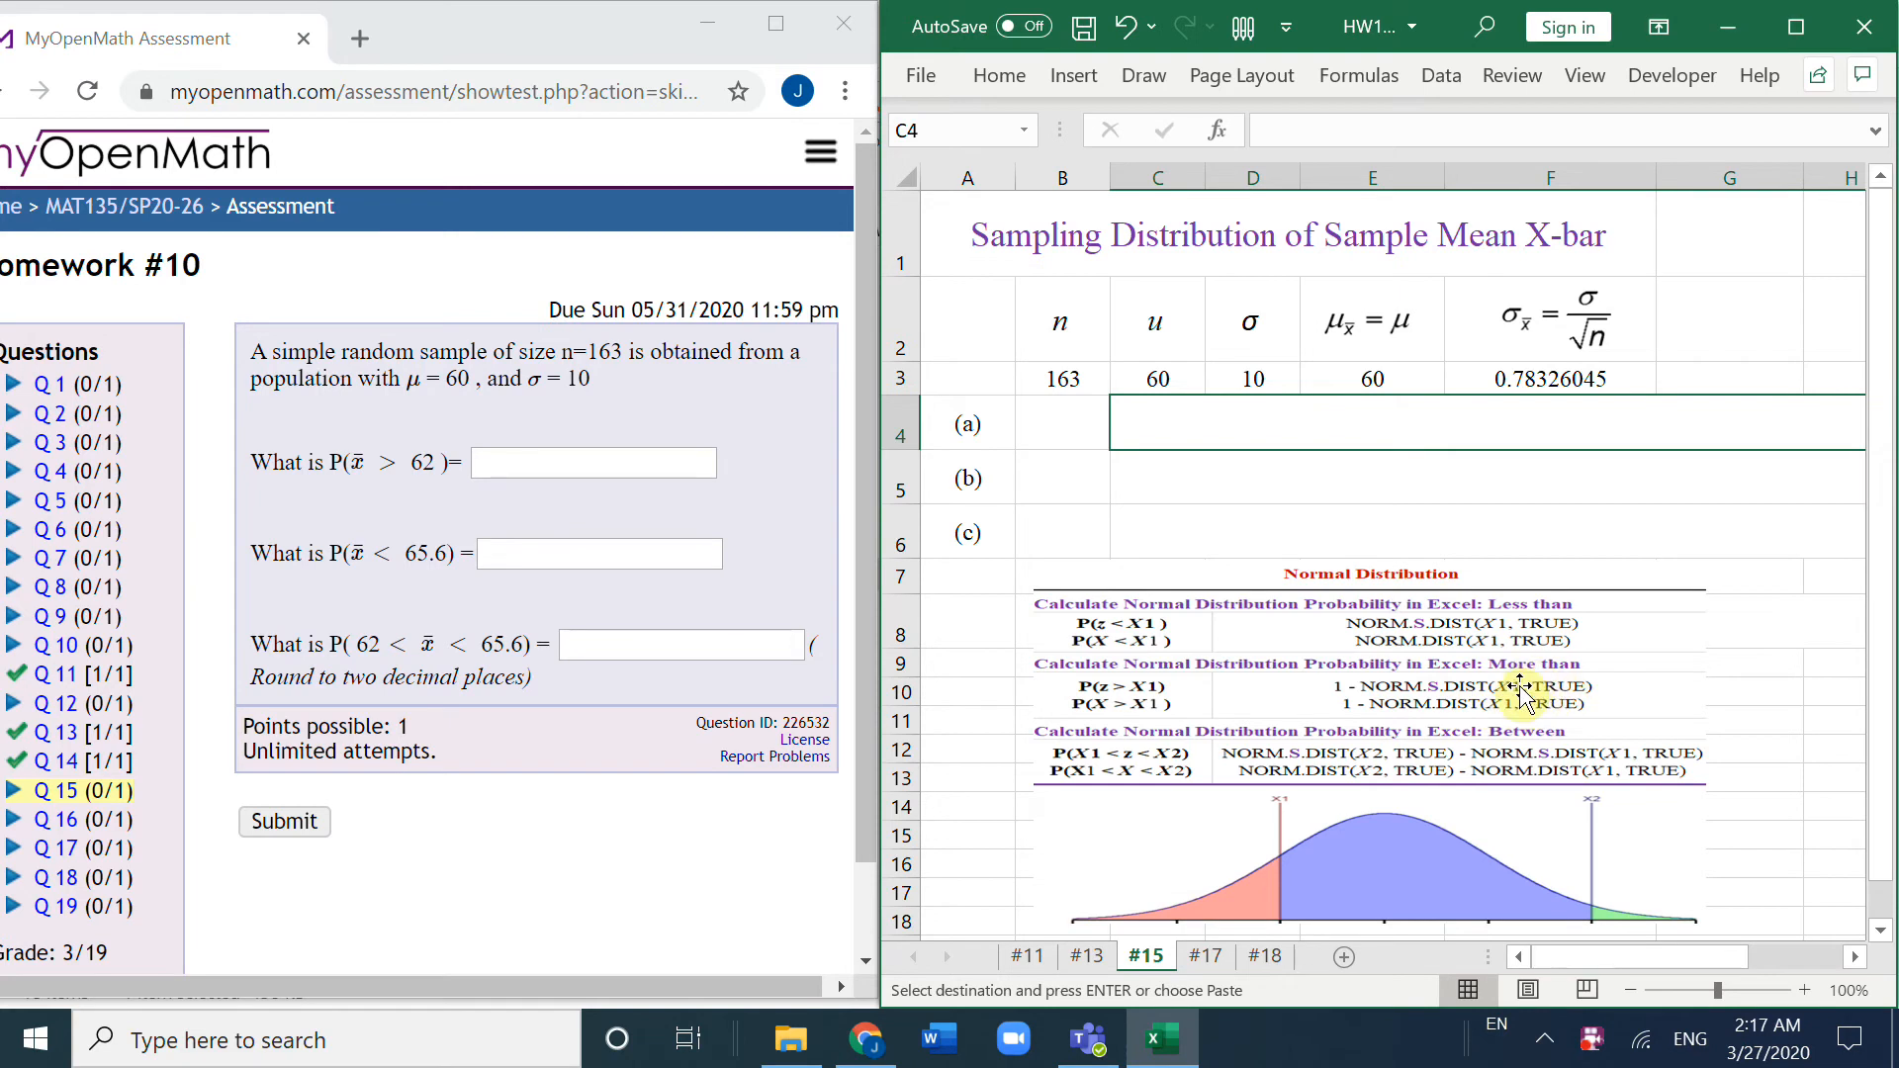
{"action": "double_click", "coordinate": [1241, 442]}
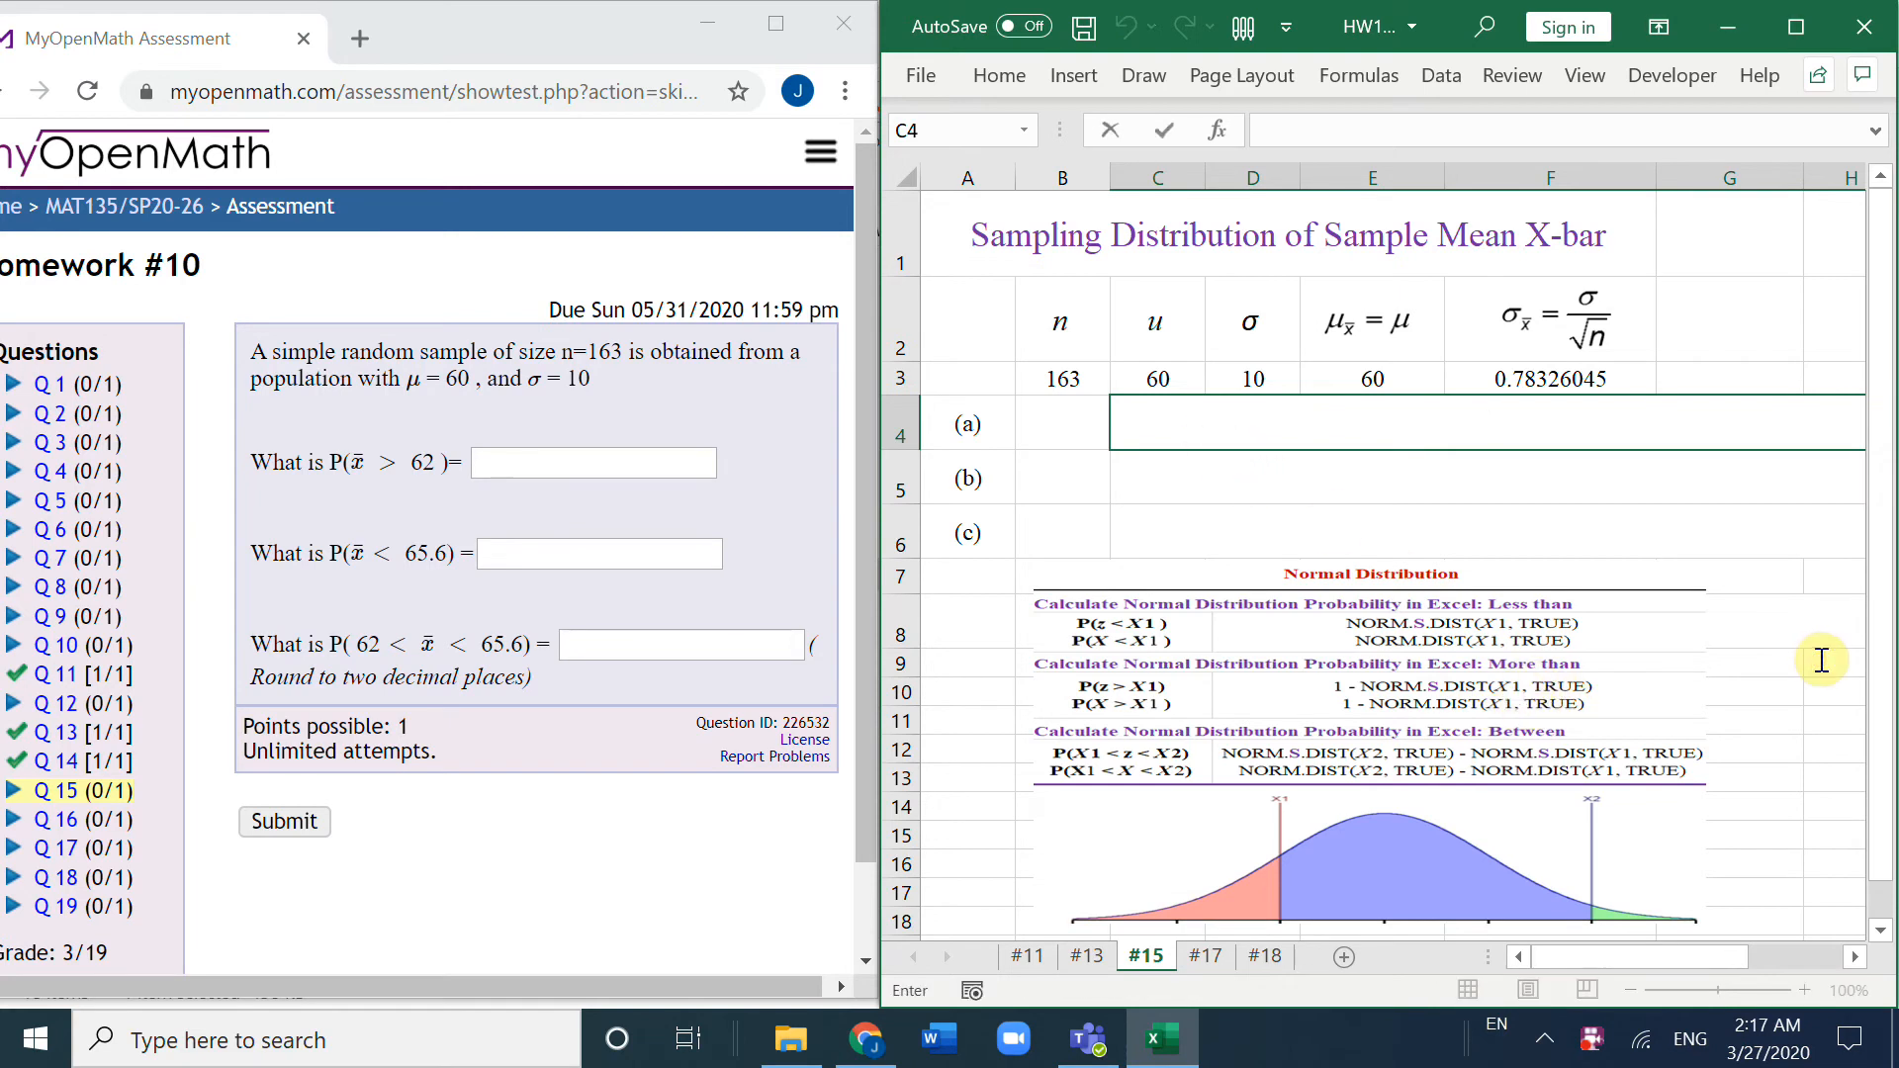
{"action": "type", "text": "=1-norm.dist("}
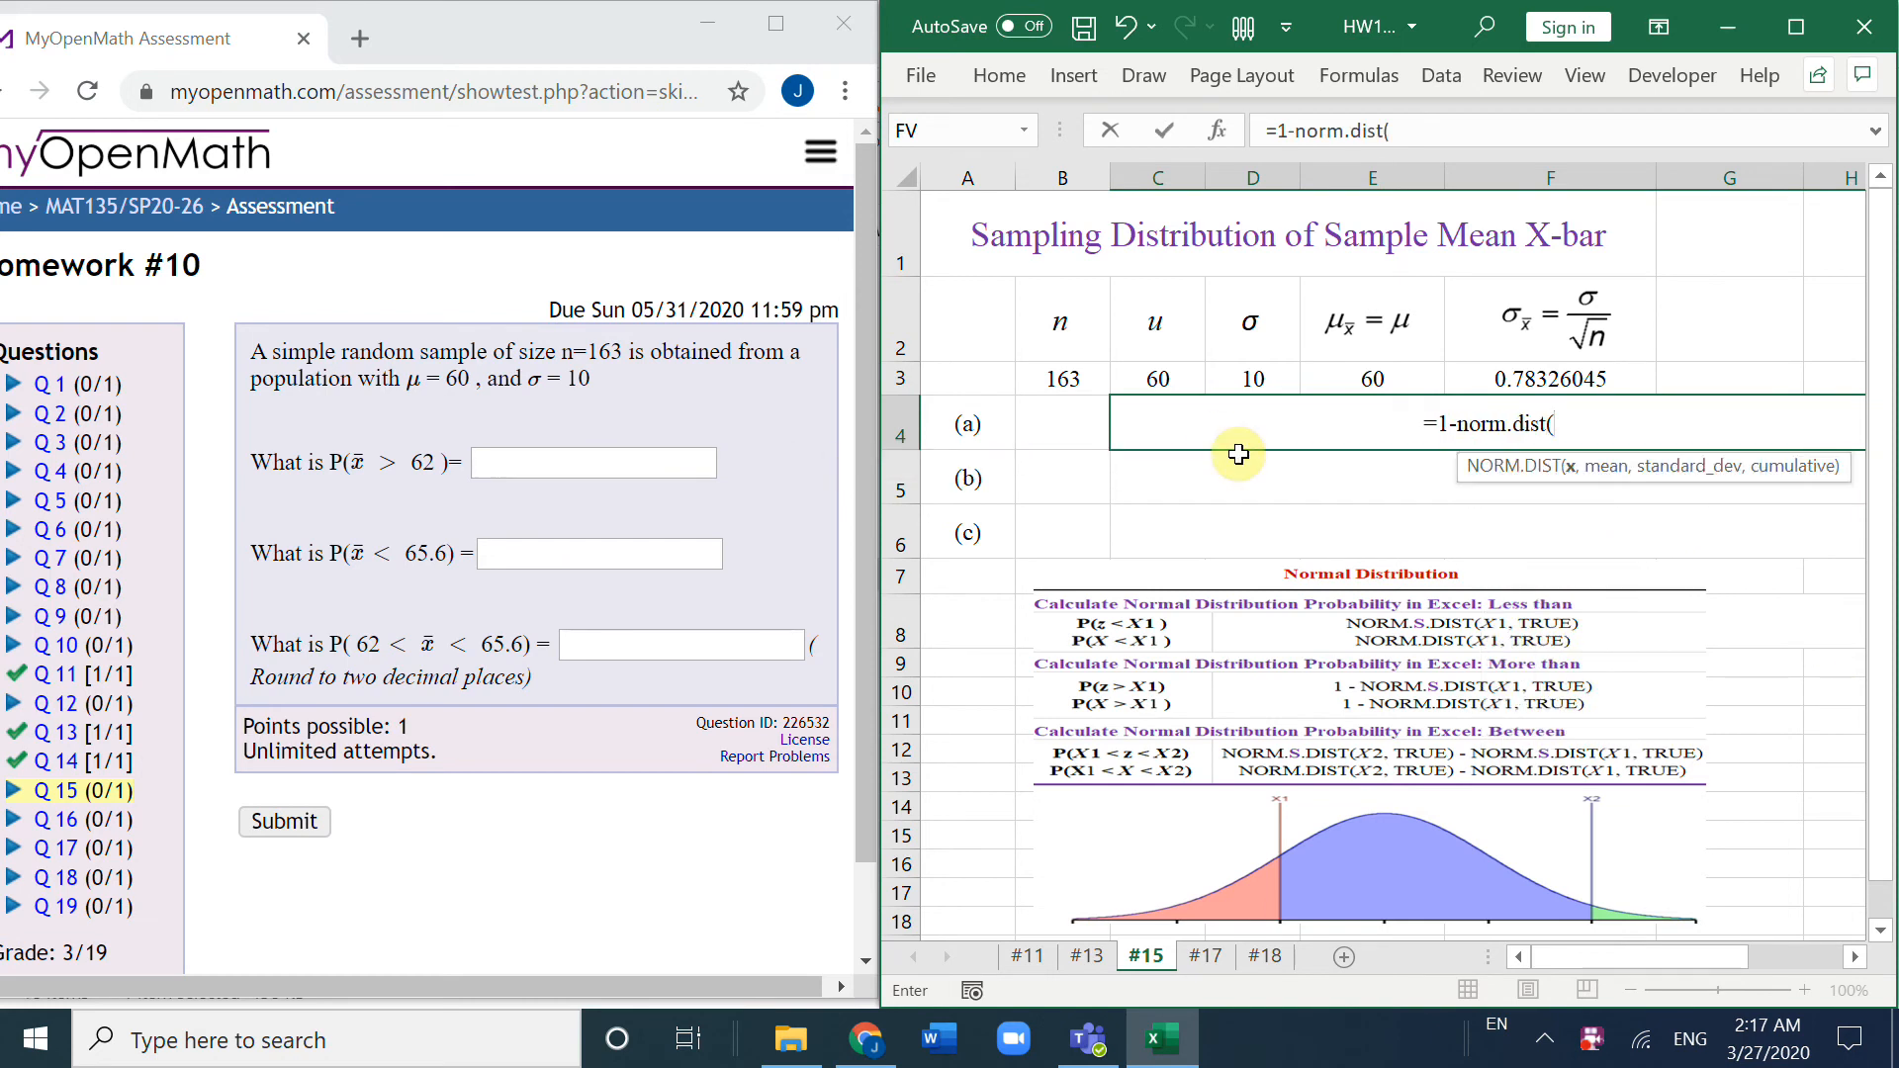
{"action": "type", "text": "62,"}
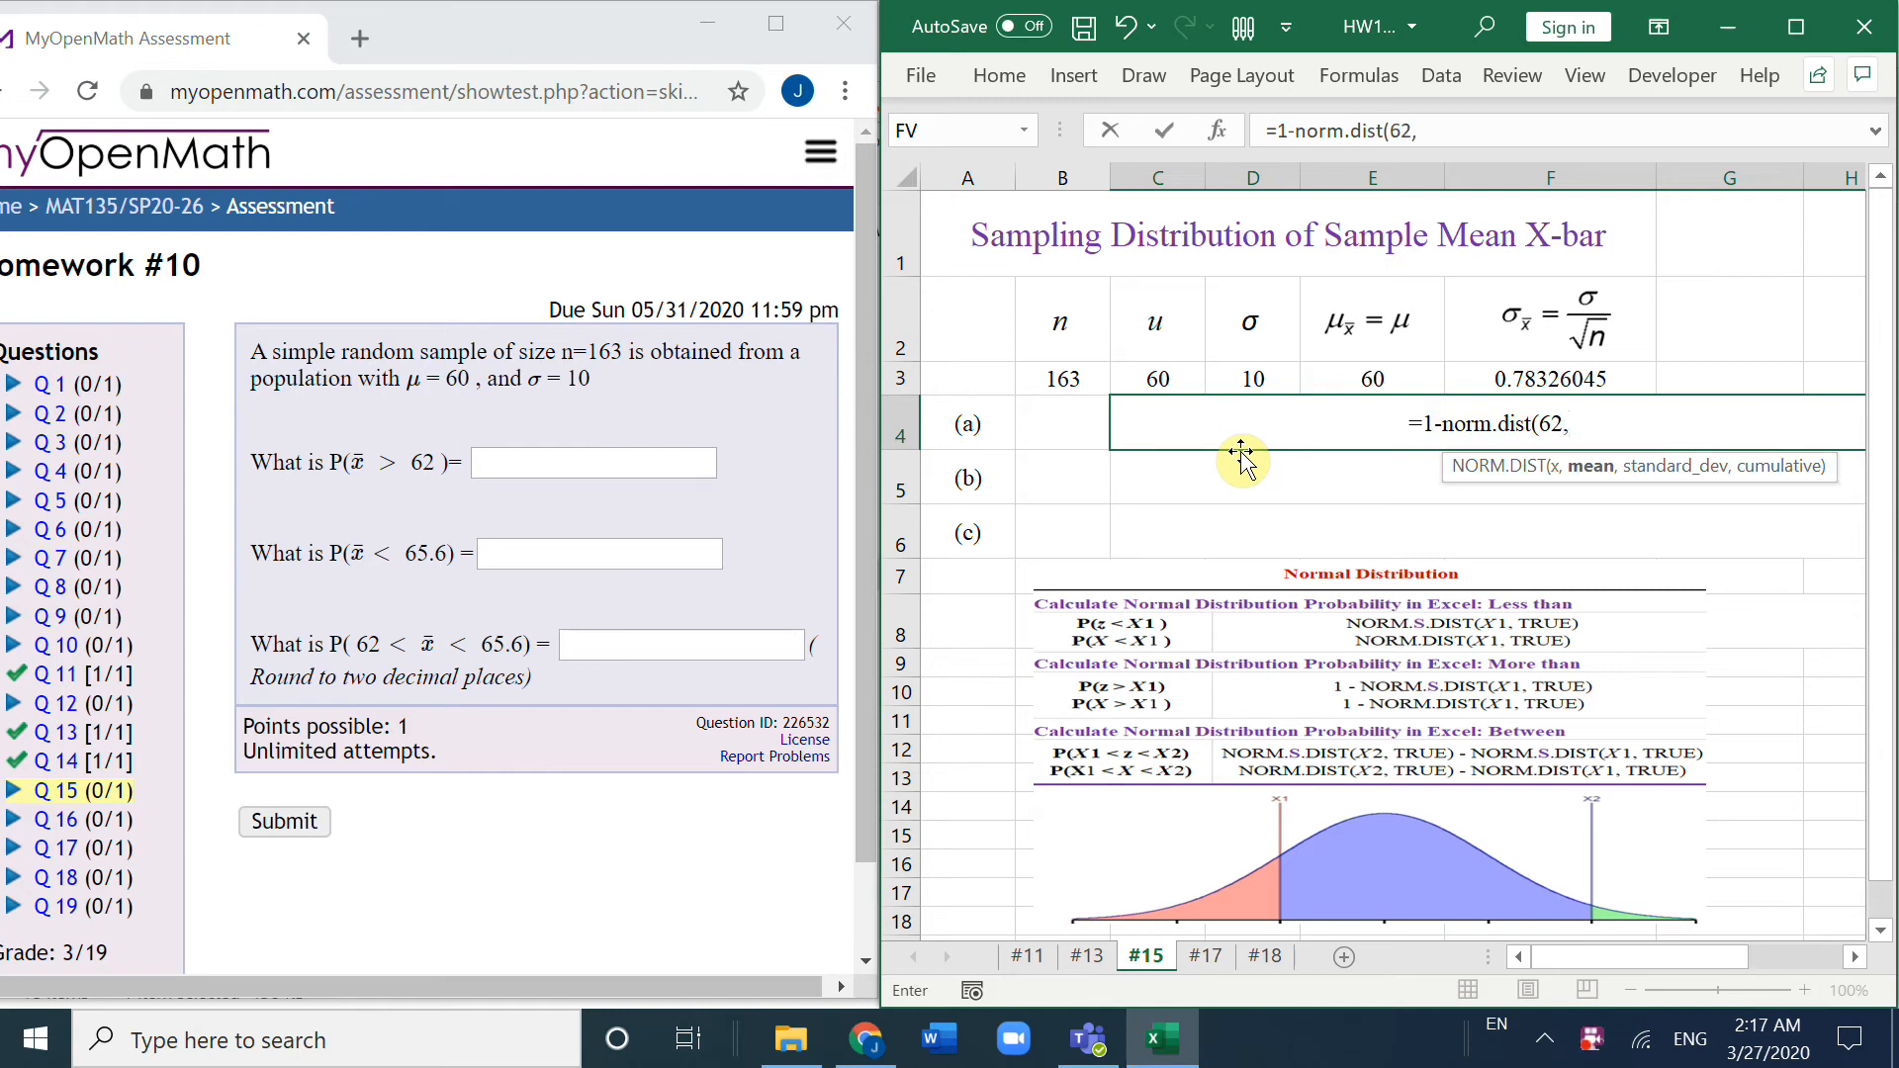
{"action": "type", "text": "60,"}
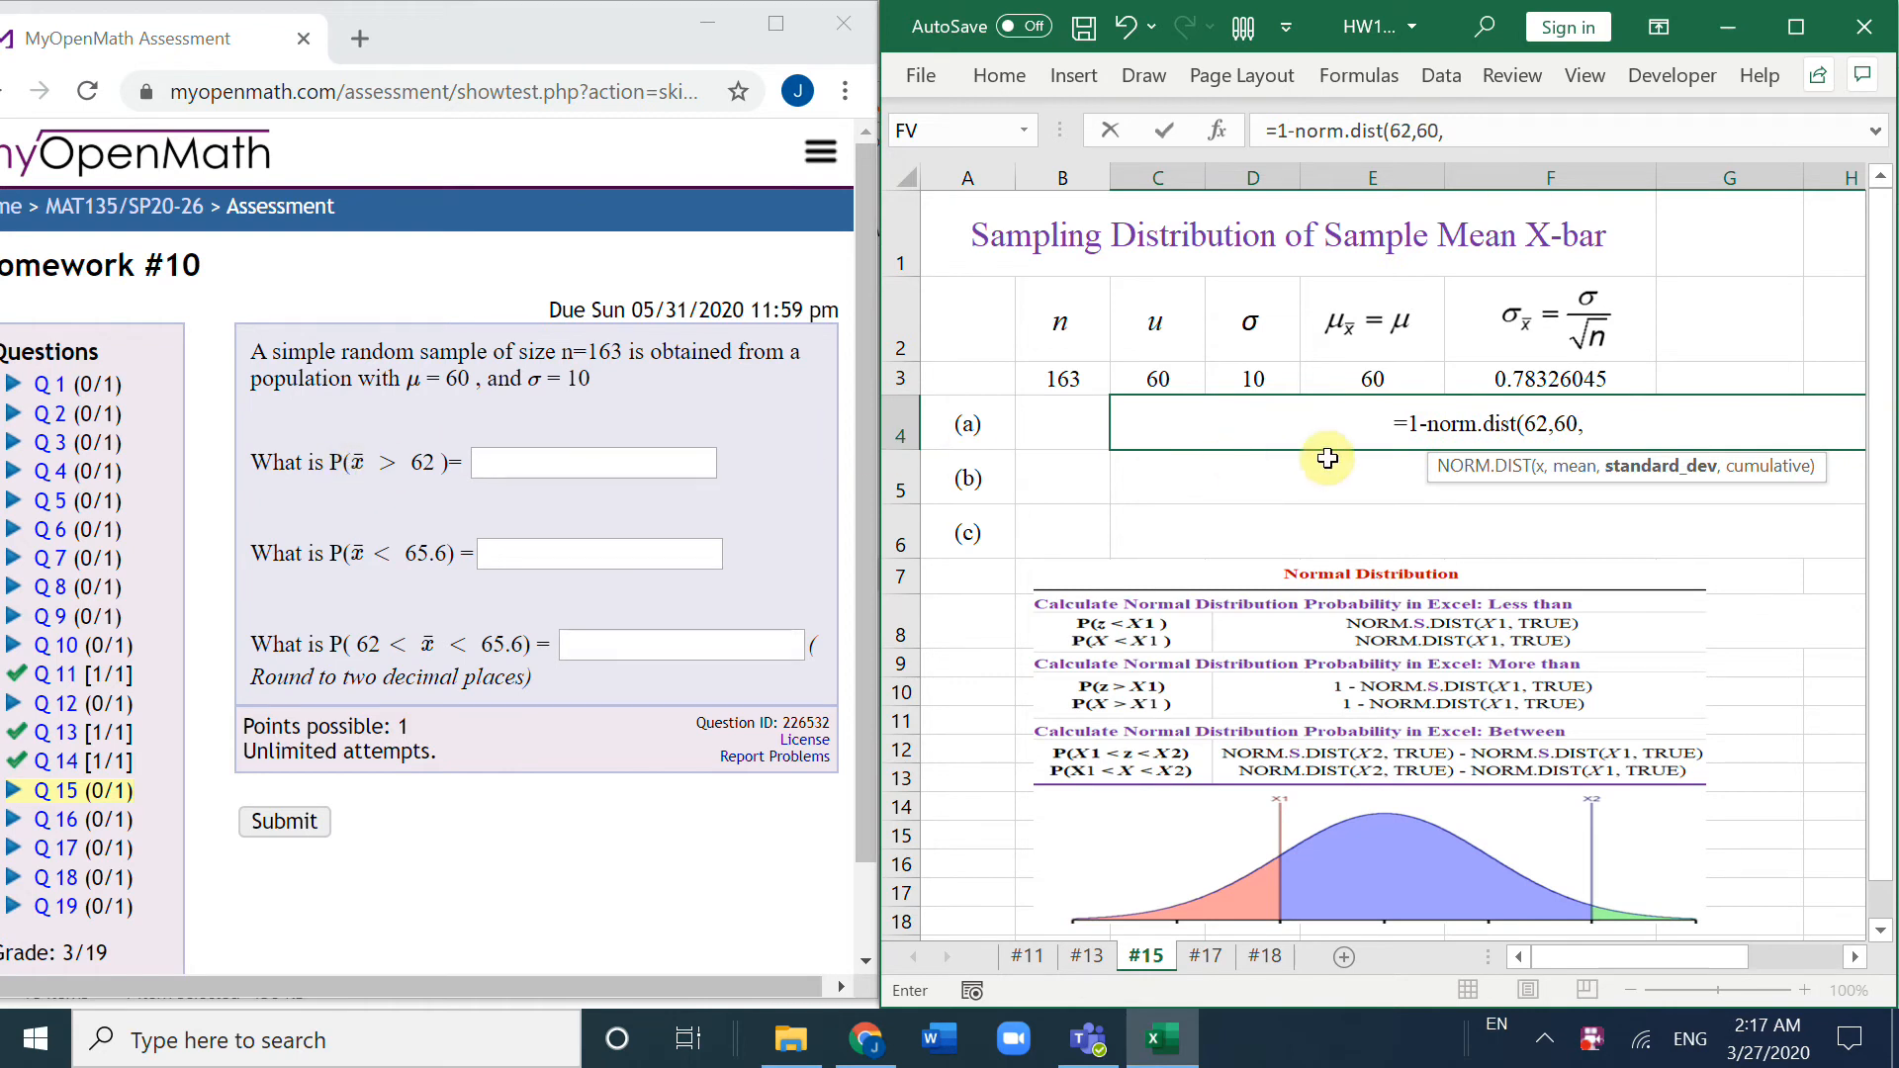
{"action": "left_click", "coordinate": [1525, 379]}
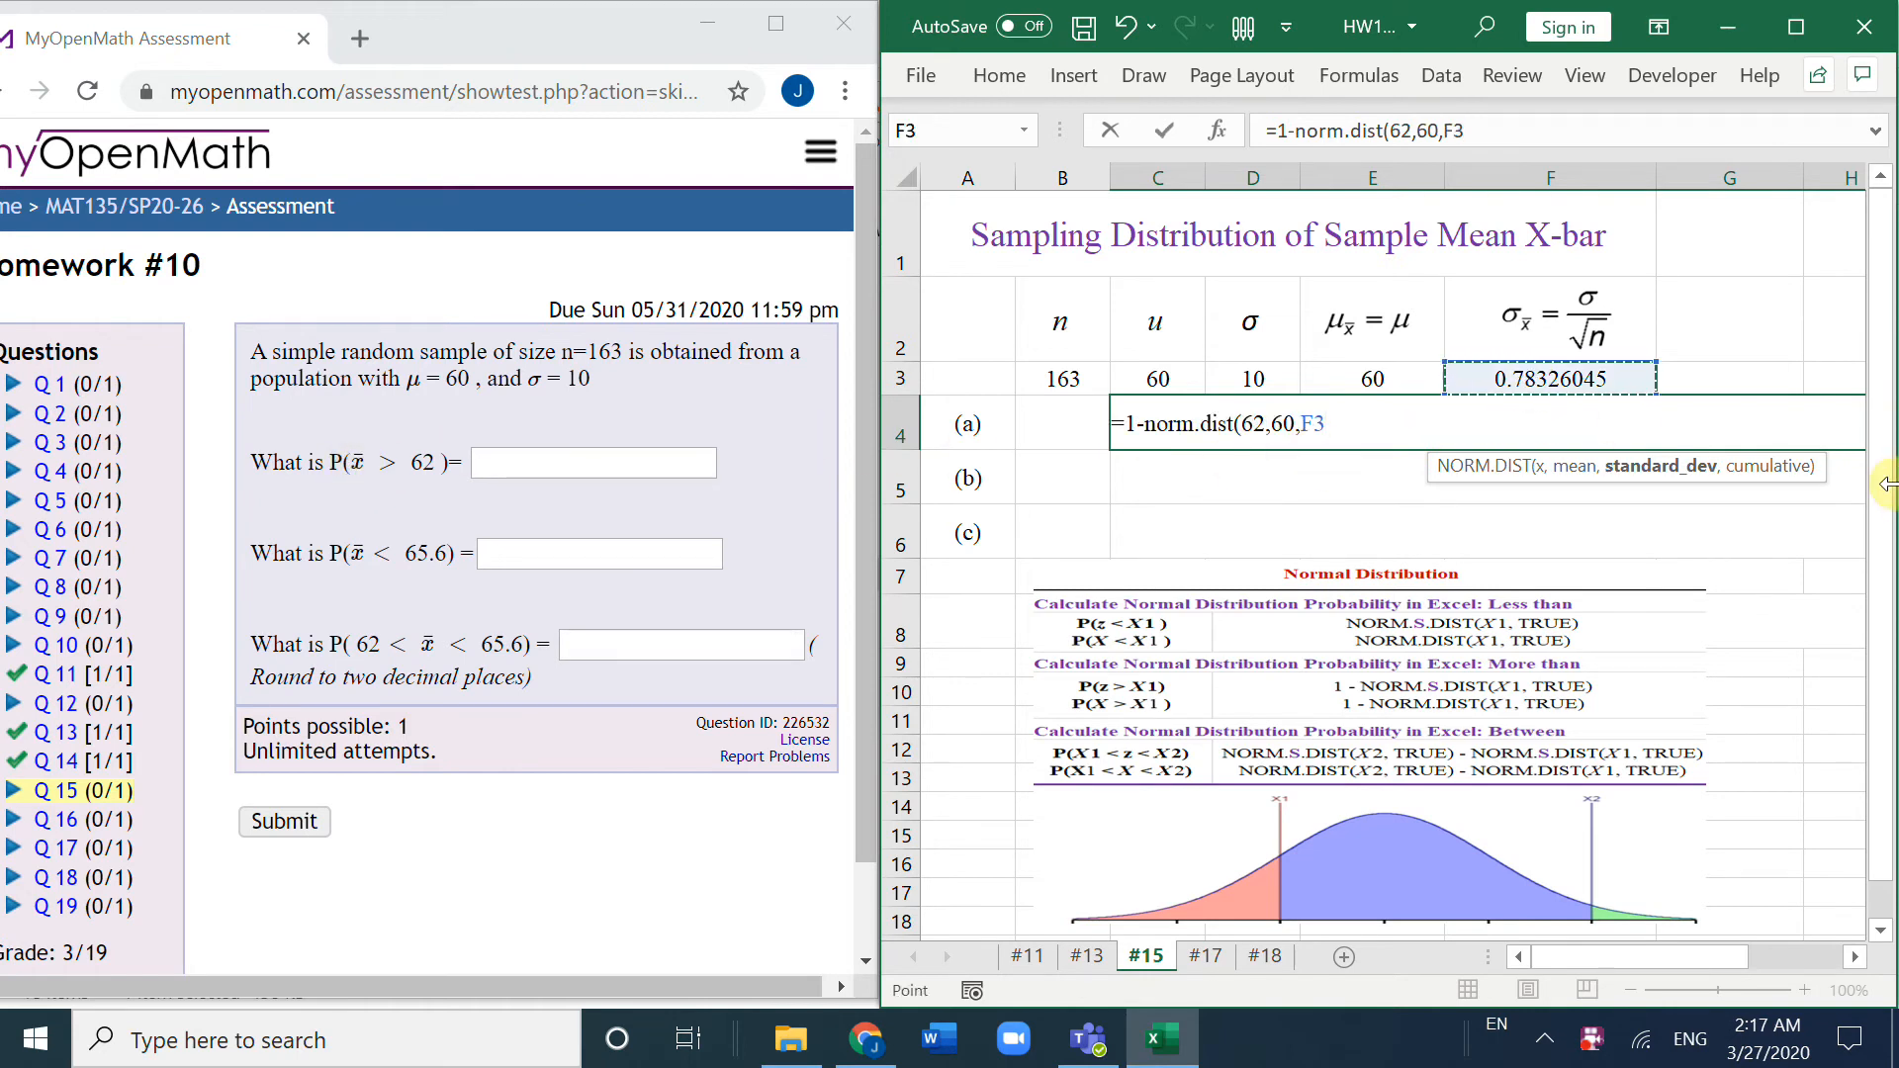
{"action": "type", "text": ",true"}
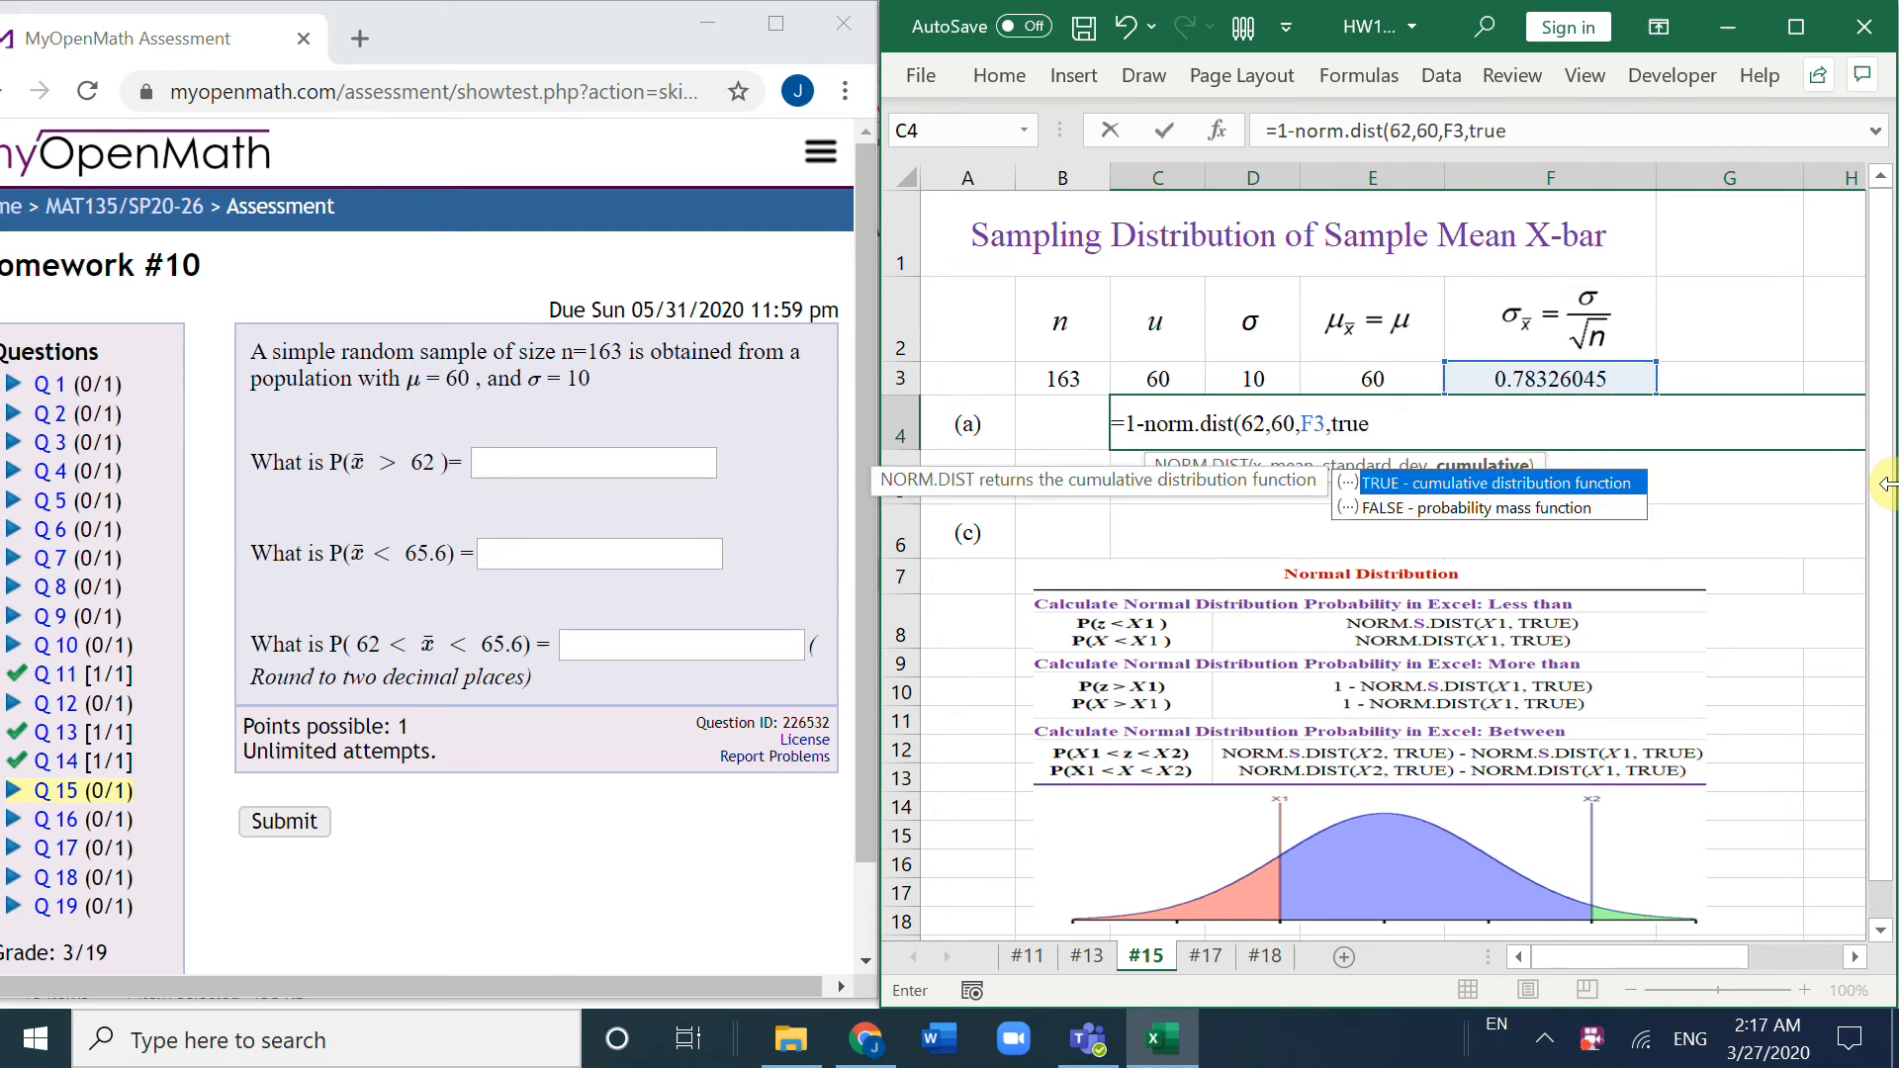
{"action": "key", "text": "Return"}
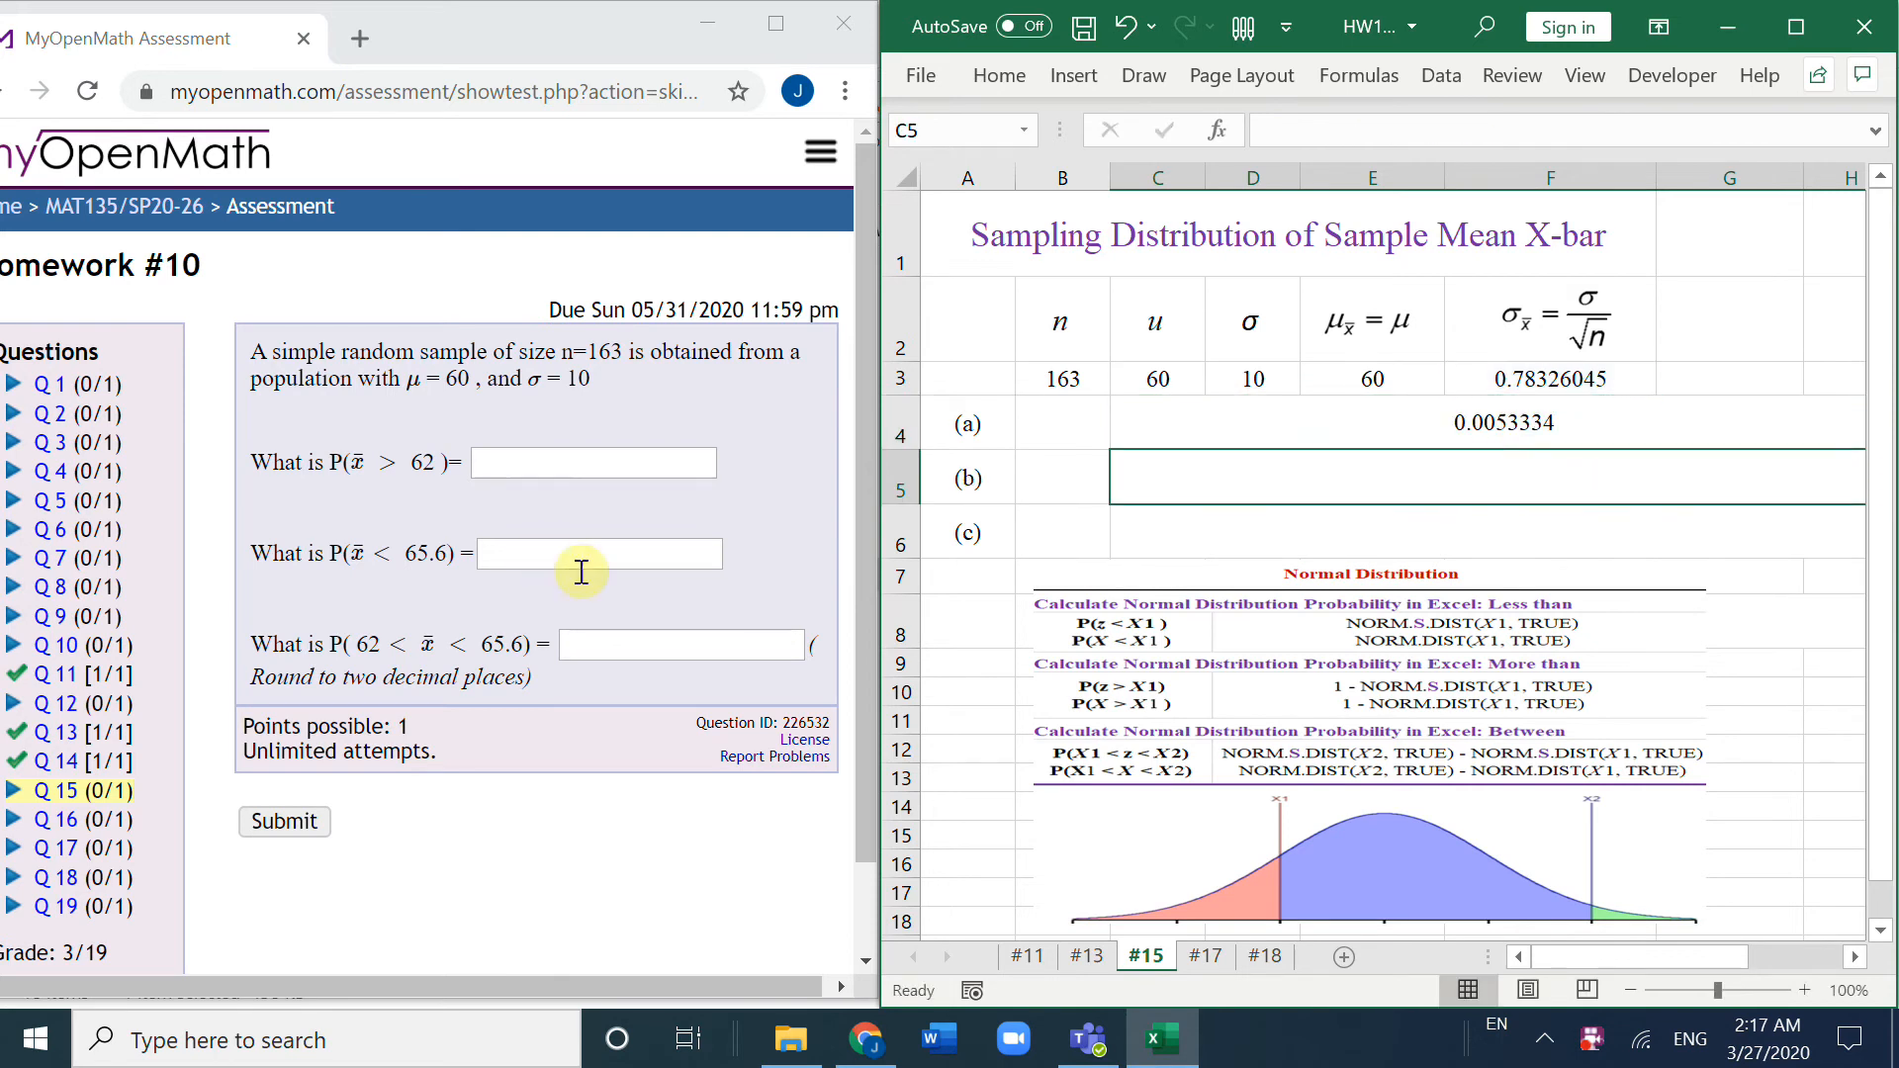
Step: Calculate part (b)'s probability of a sample mean below 65.6 in C5 with =NORM.DIST(65.6,E3,F3,TRUE)
{"action": "type", "text": "=n"}
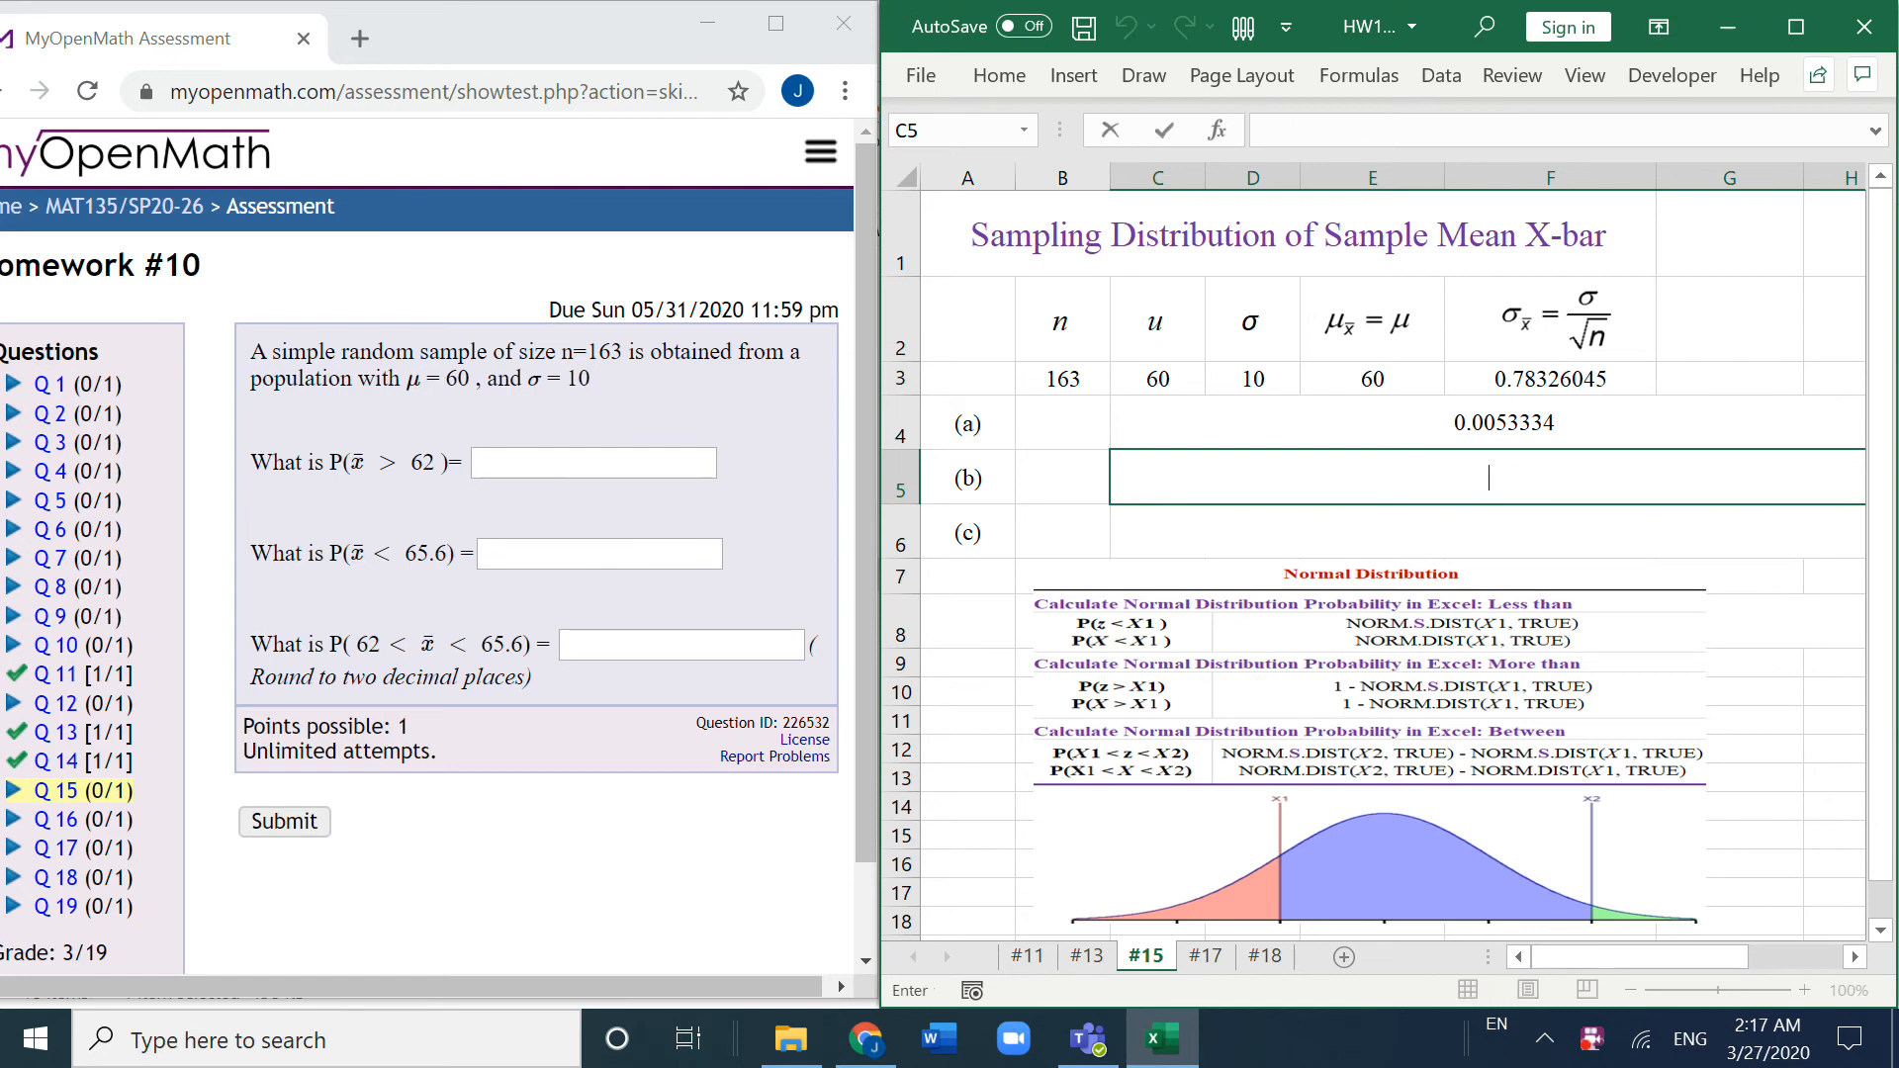
{"action": "type", "text": "orm.dist"}
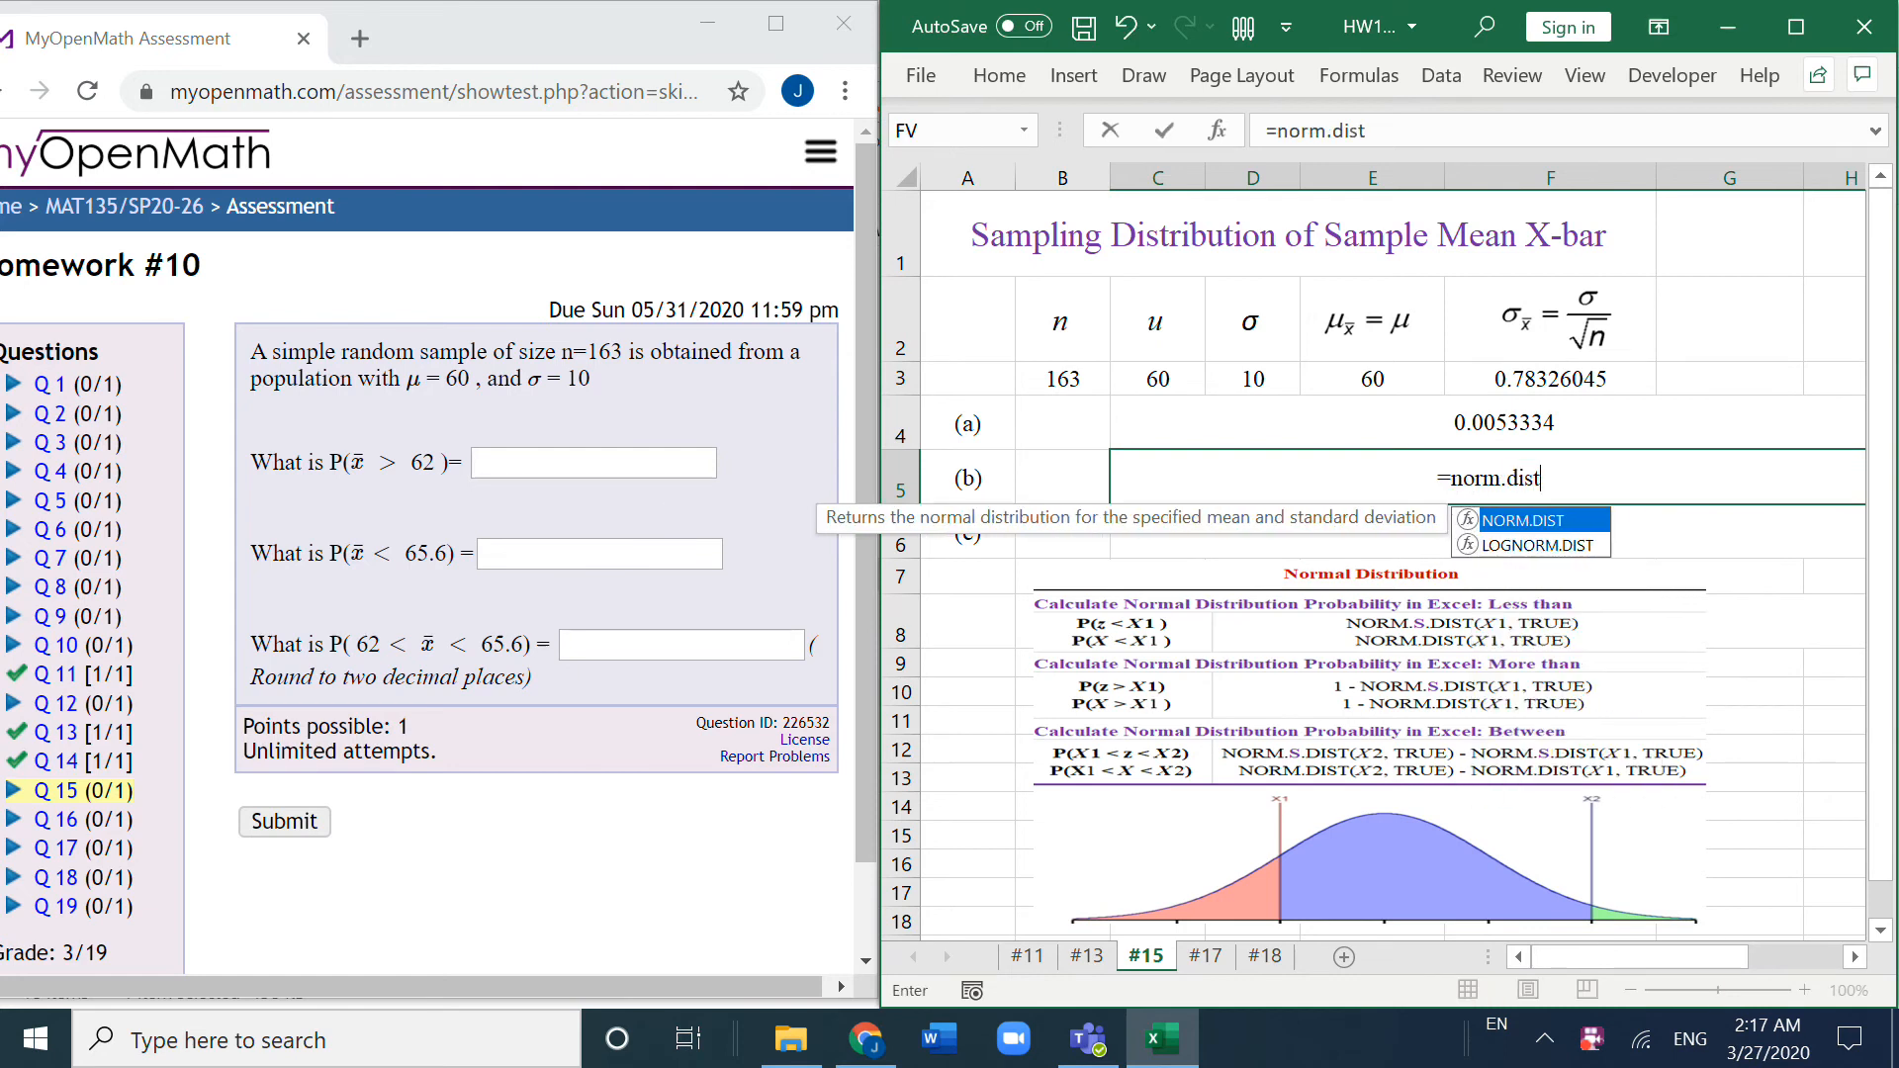
{"action": "double_click", "coordinate": [1504, 519]}
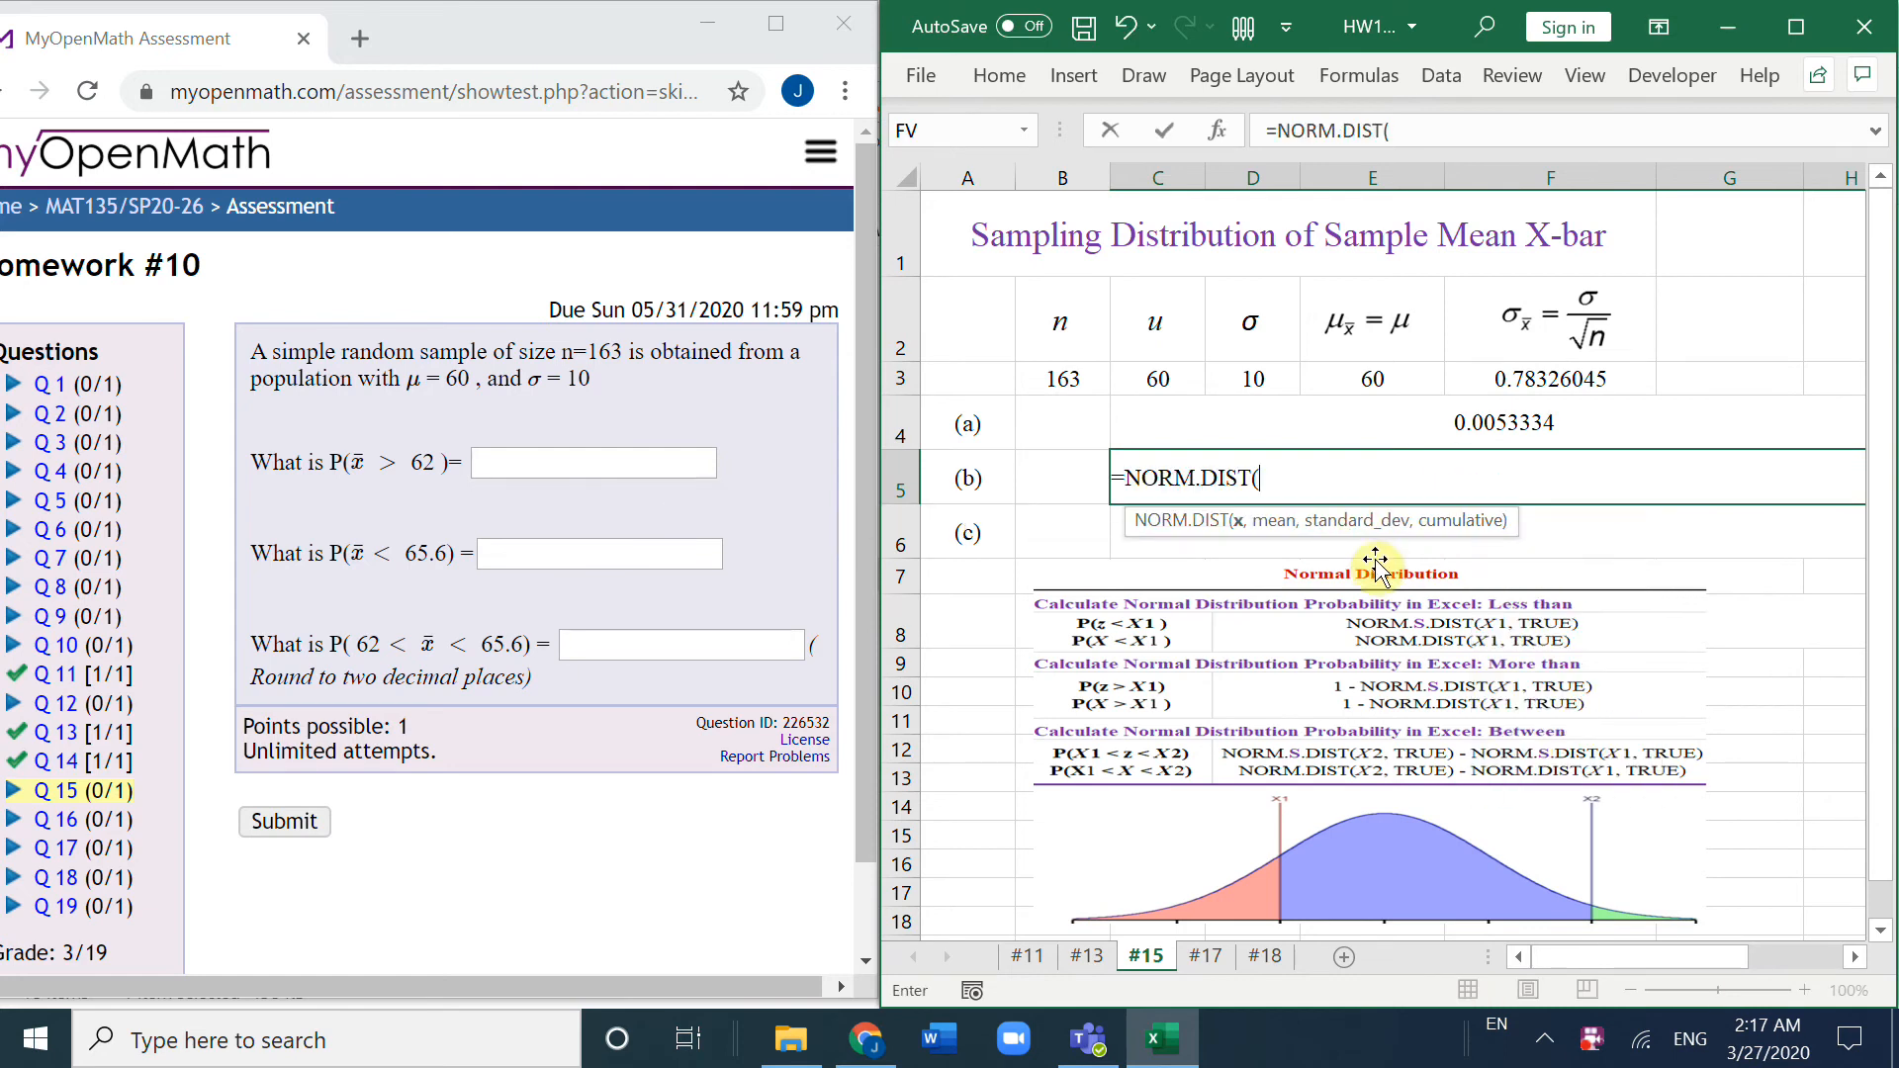
{"action": "type", "text": "65.6,"}
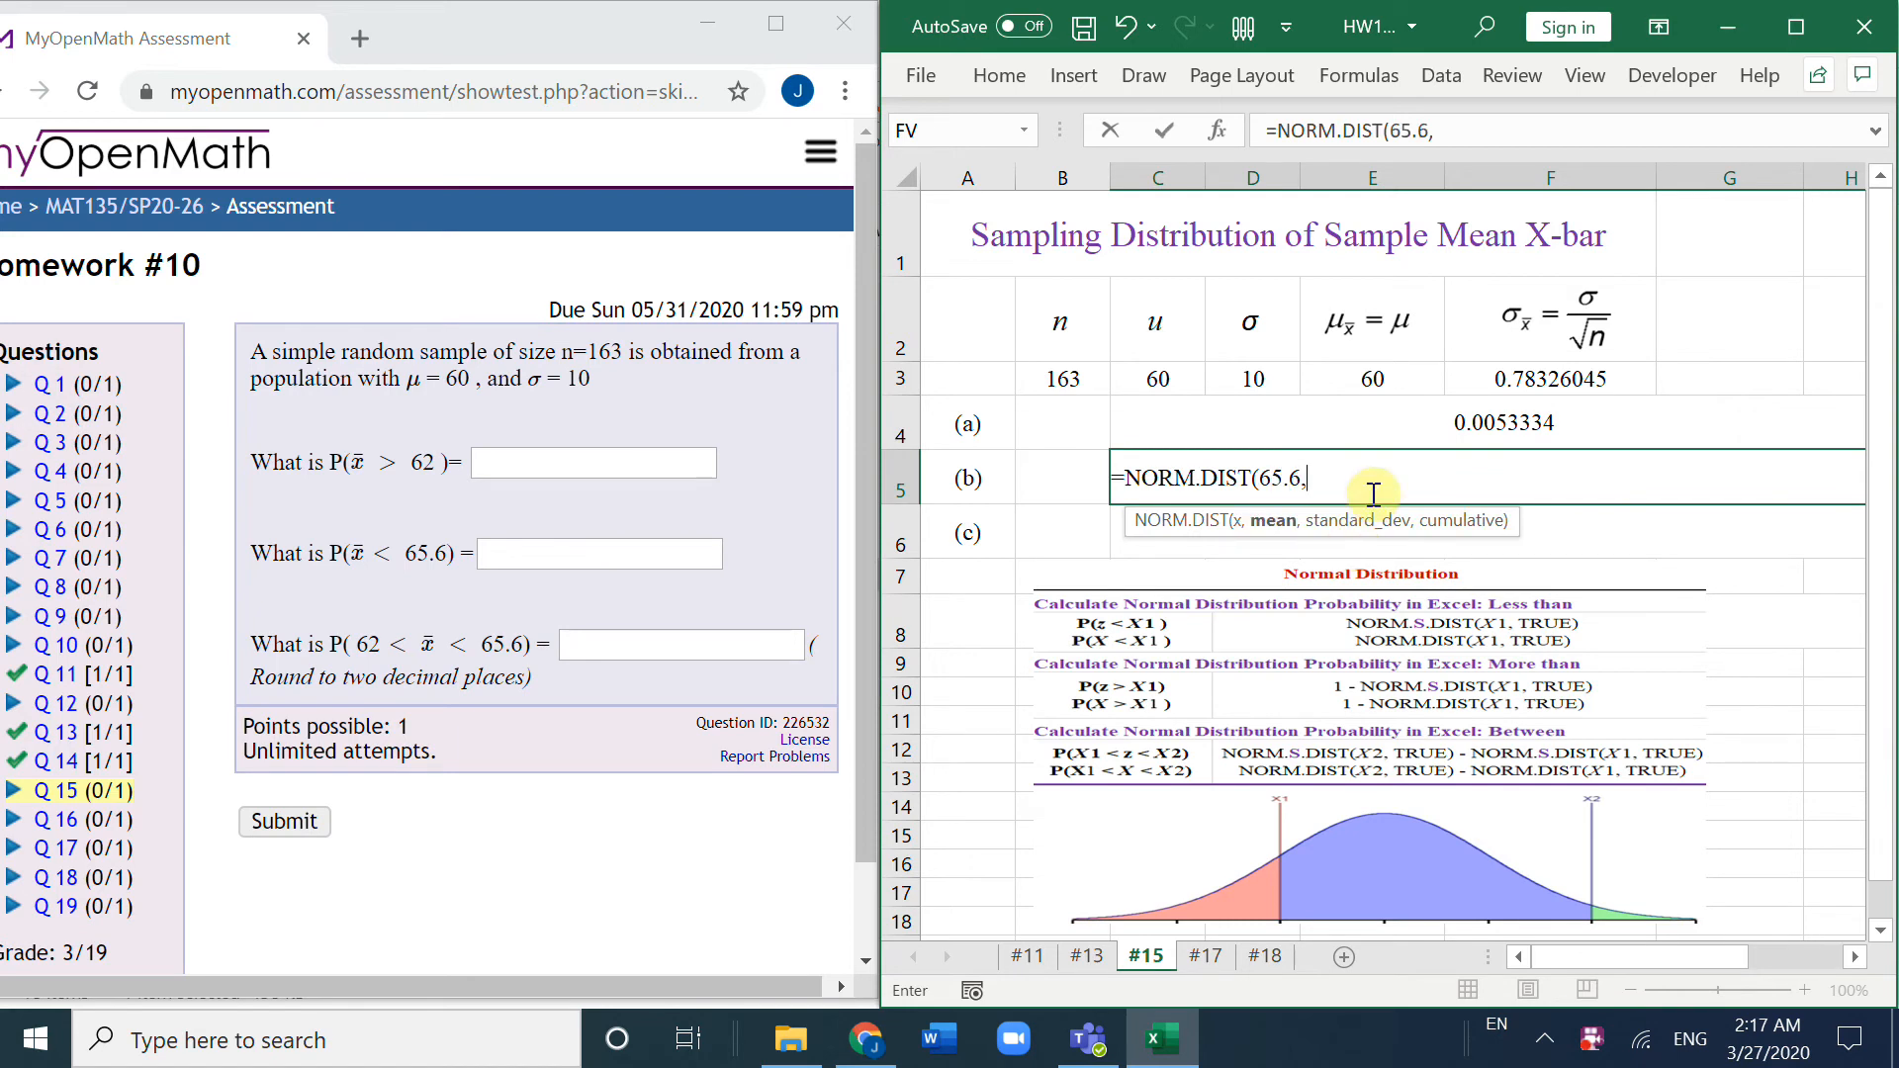
{"action": "left_click", "coordinate": [1381, 378]}
{"action": "type", "text": ","}
{"action": "left_click", "coordinate": [1481, 386]}
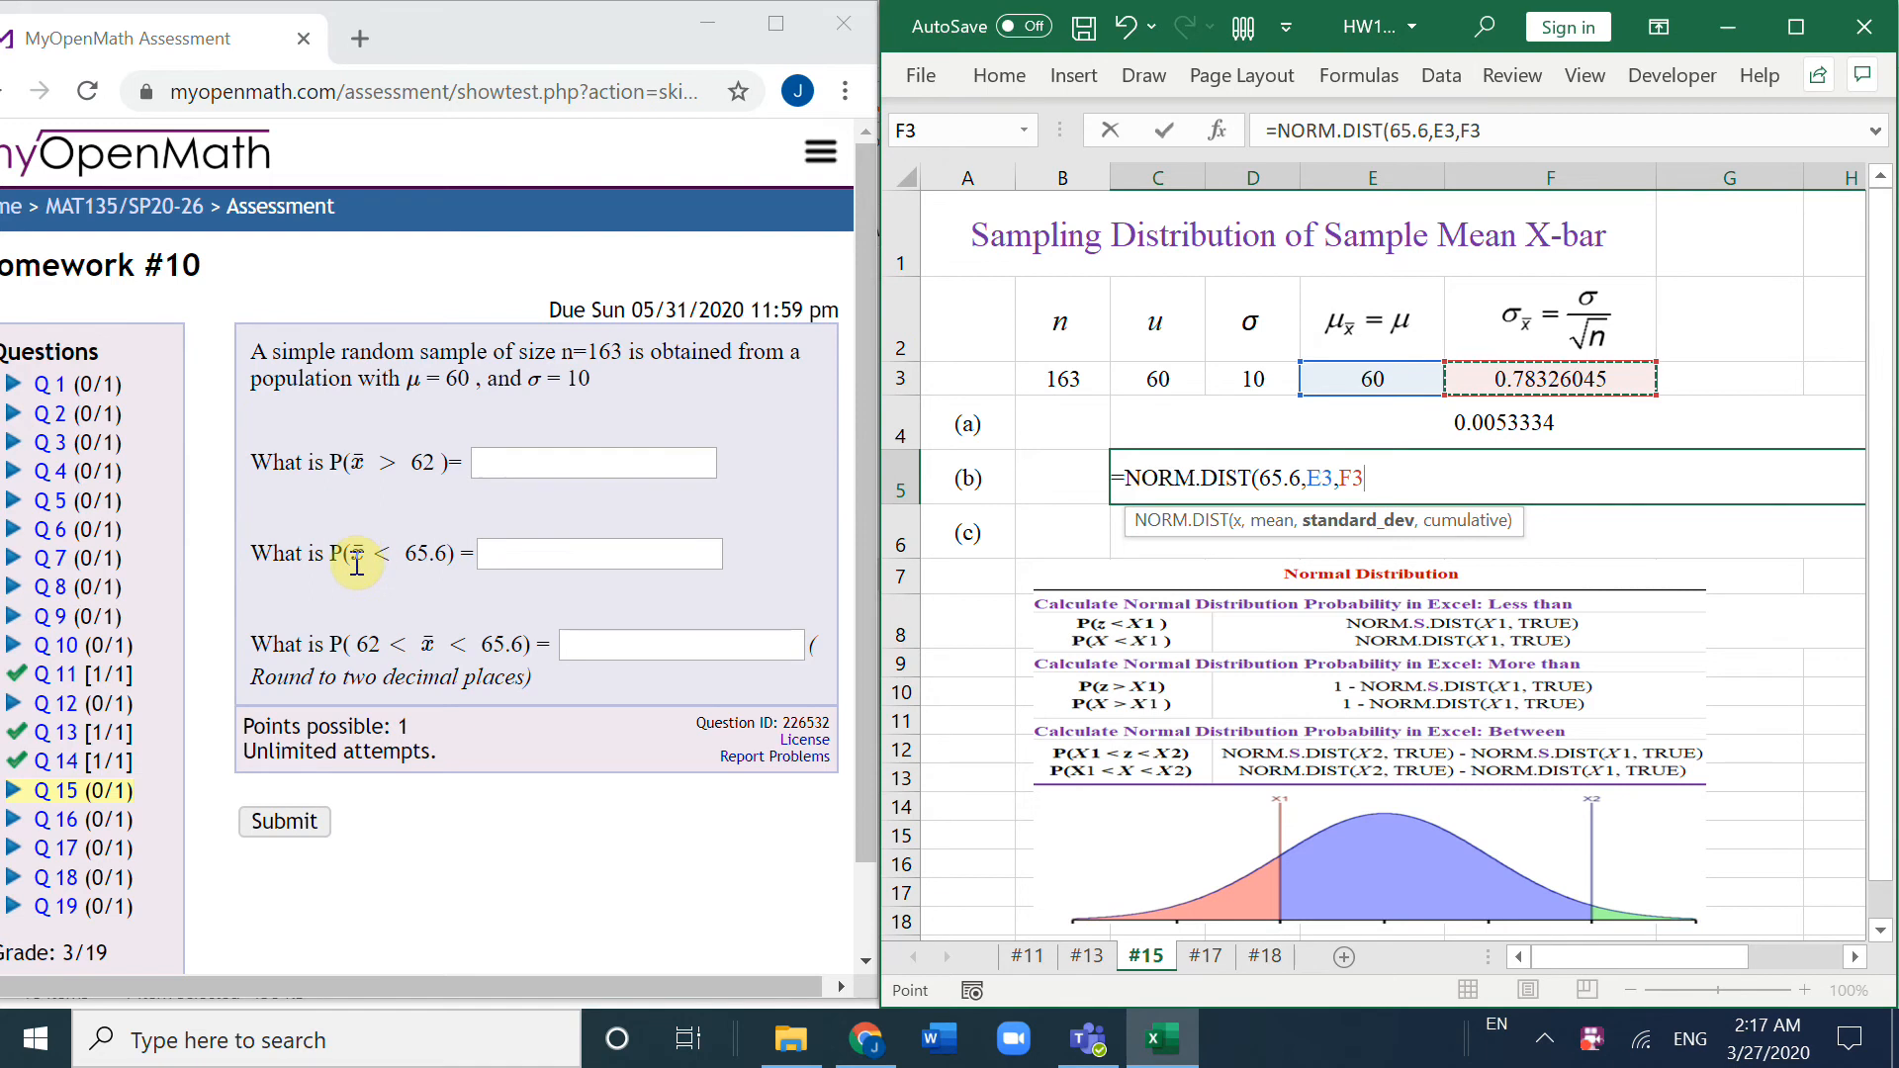
{"action": "type", "text": ",true"}
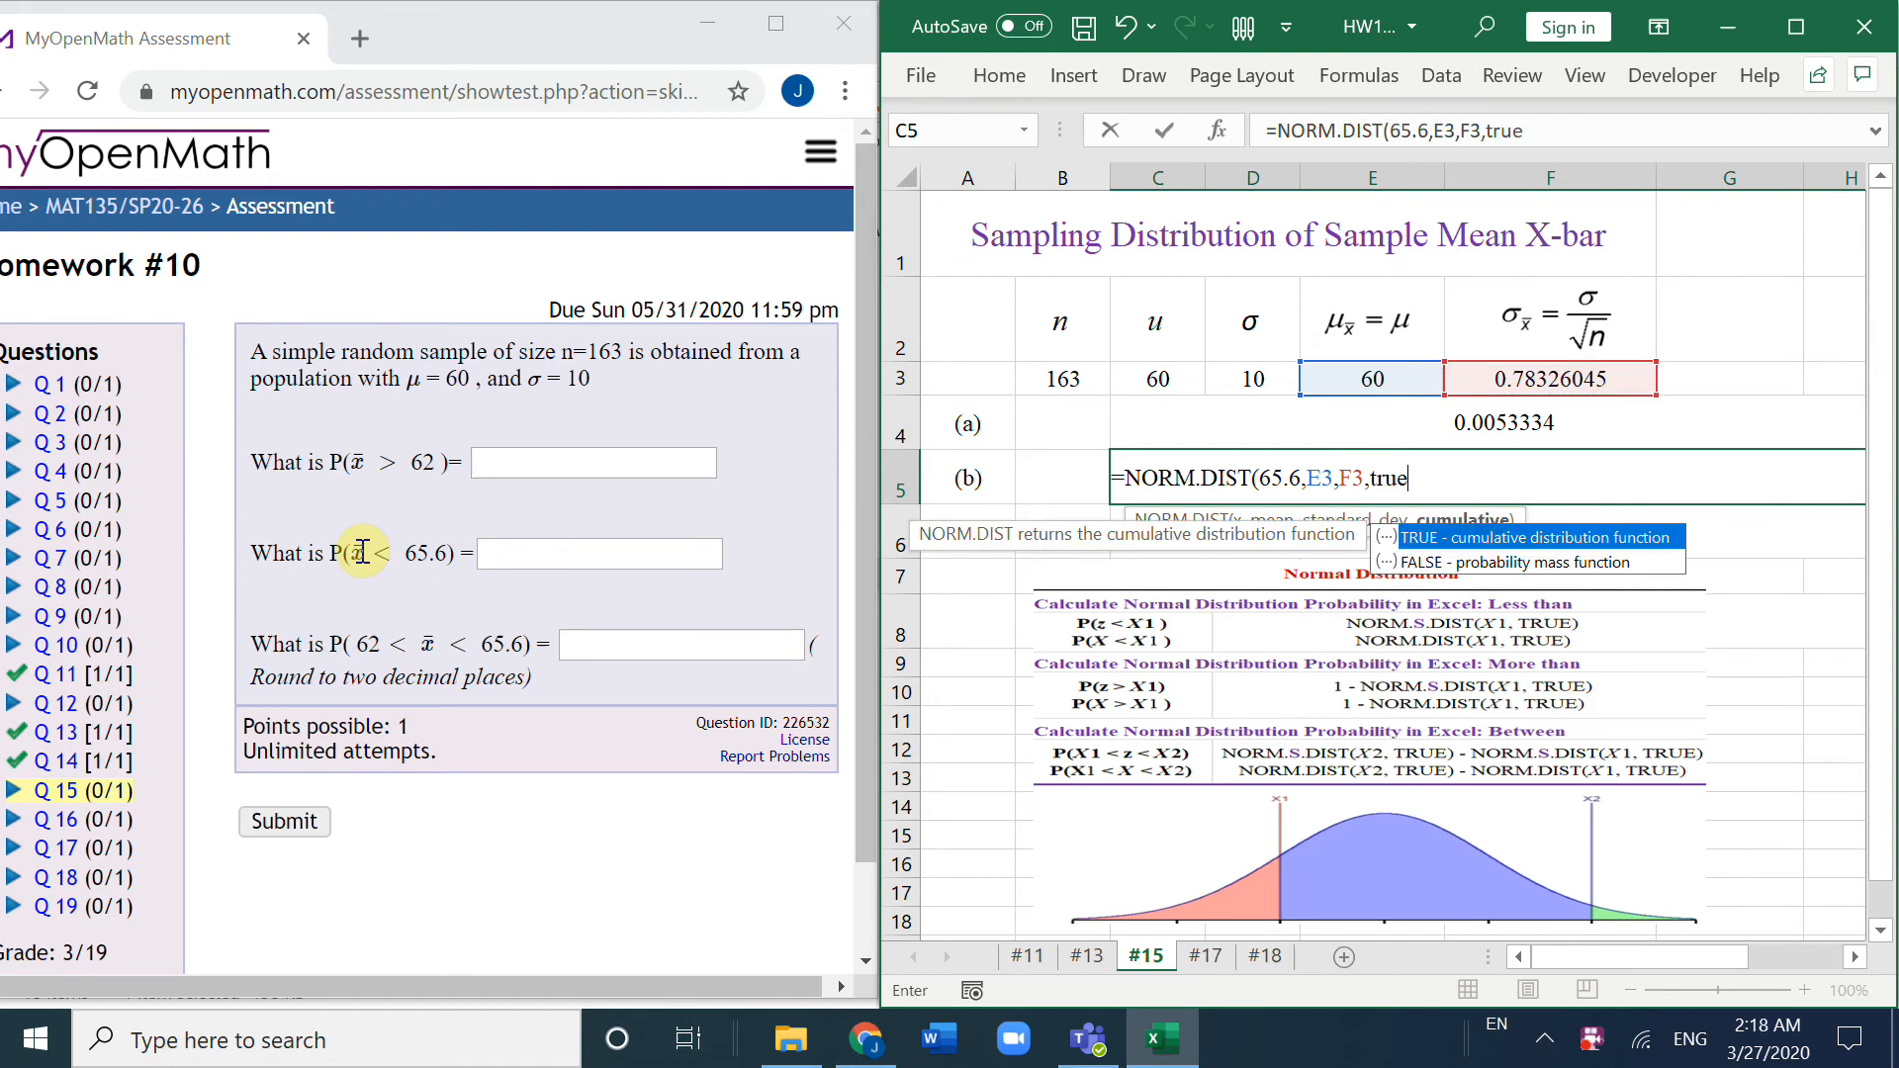
{"action": "key", "text": "Return"}
Step: Begin part (c)'s between-probability formula in C6 with the upper-bound term NORM.DIST(65.6,E3,F3,TRUE)
{"action": "type", "text": "="}
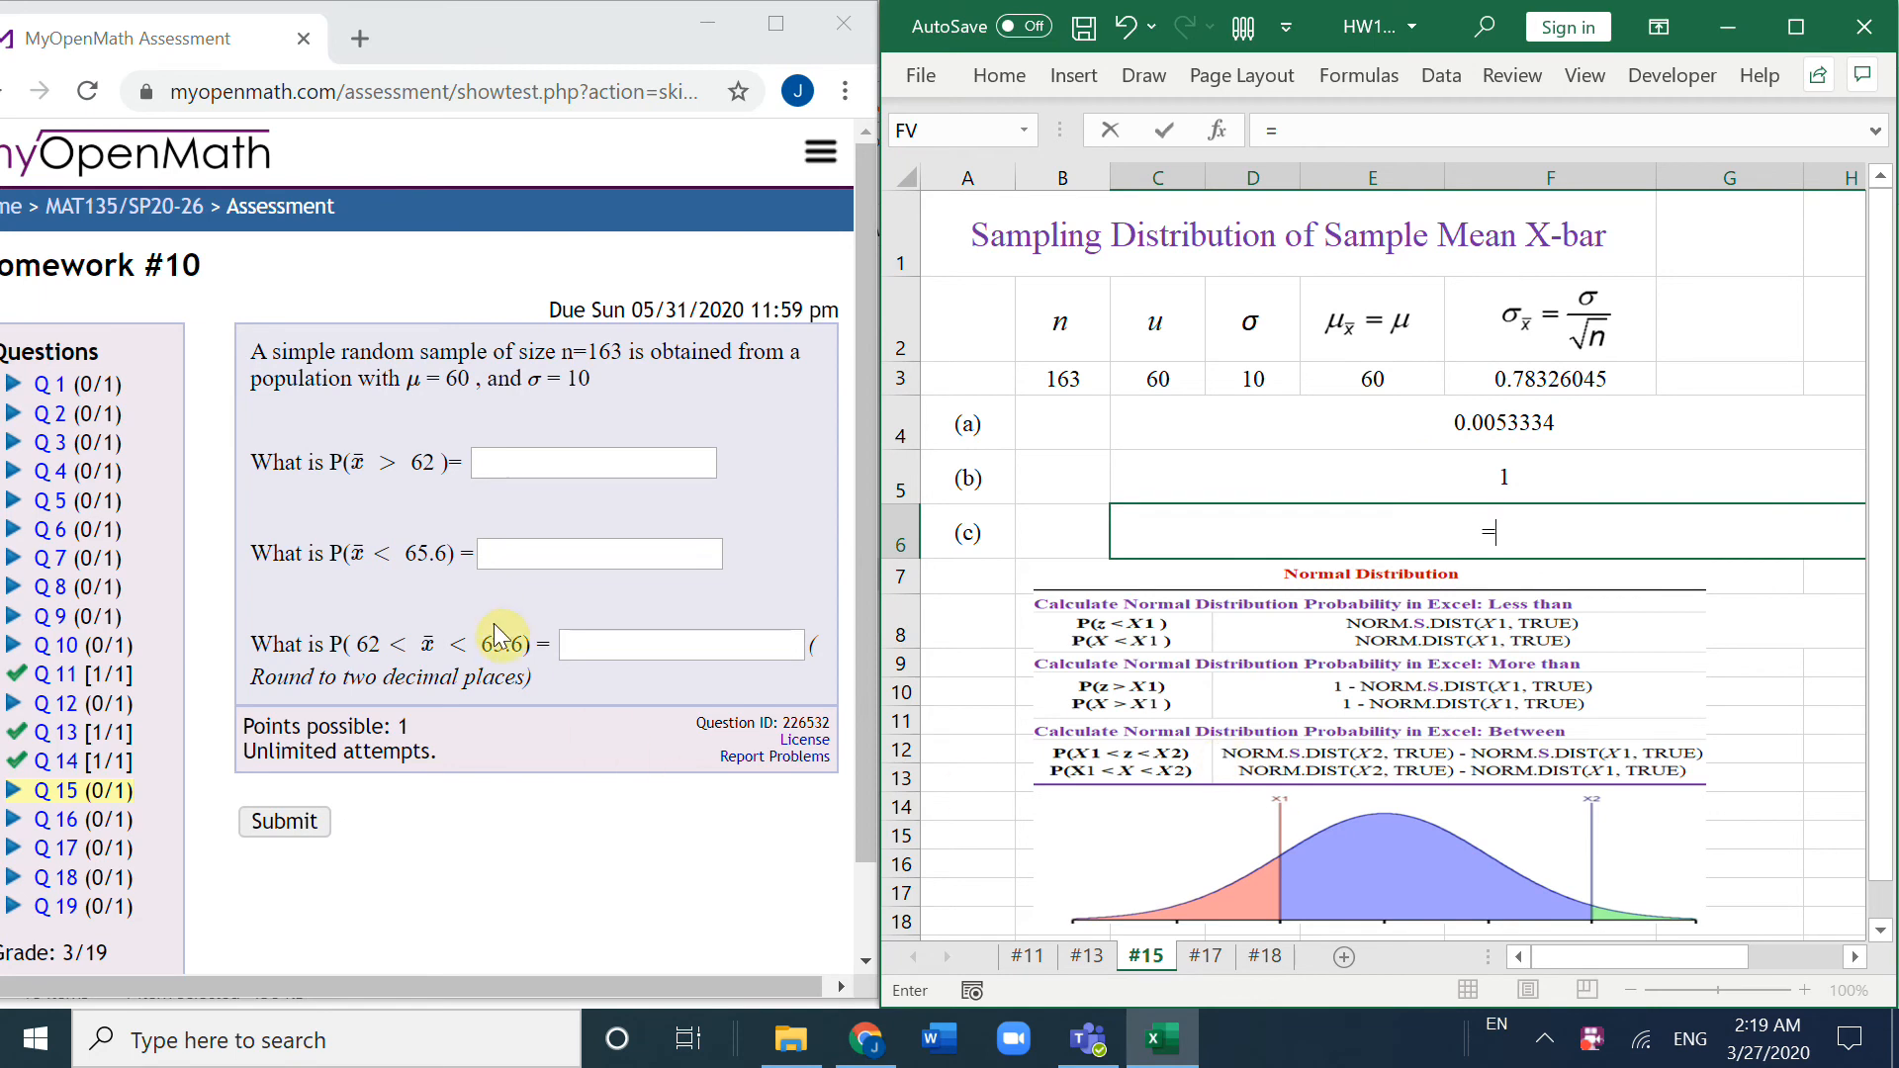
{"action": "type", "text": "norm"}
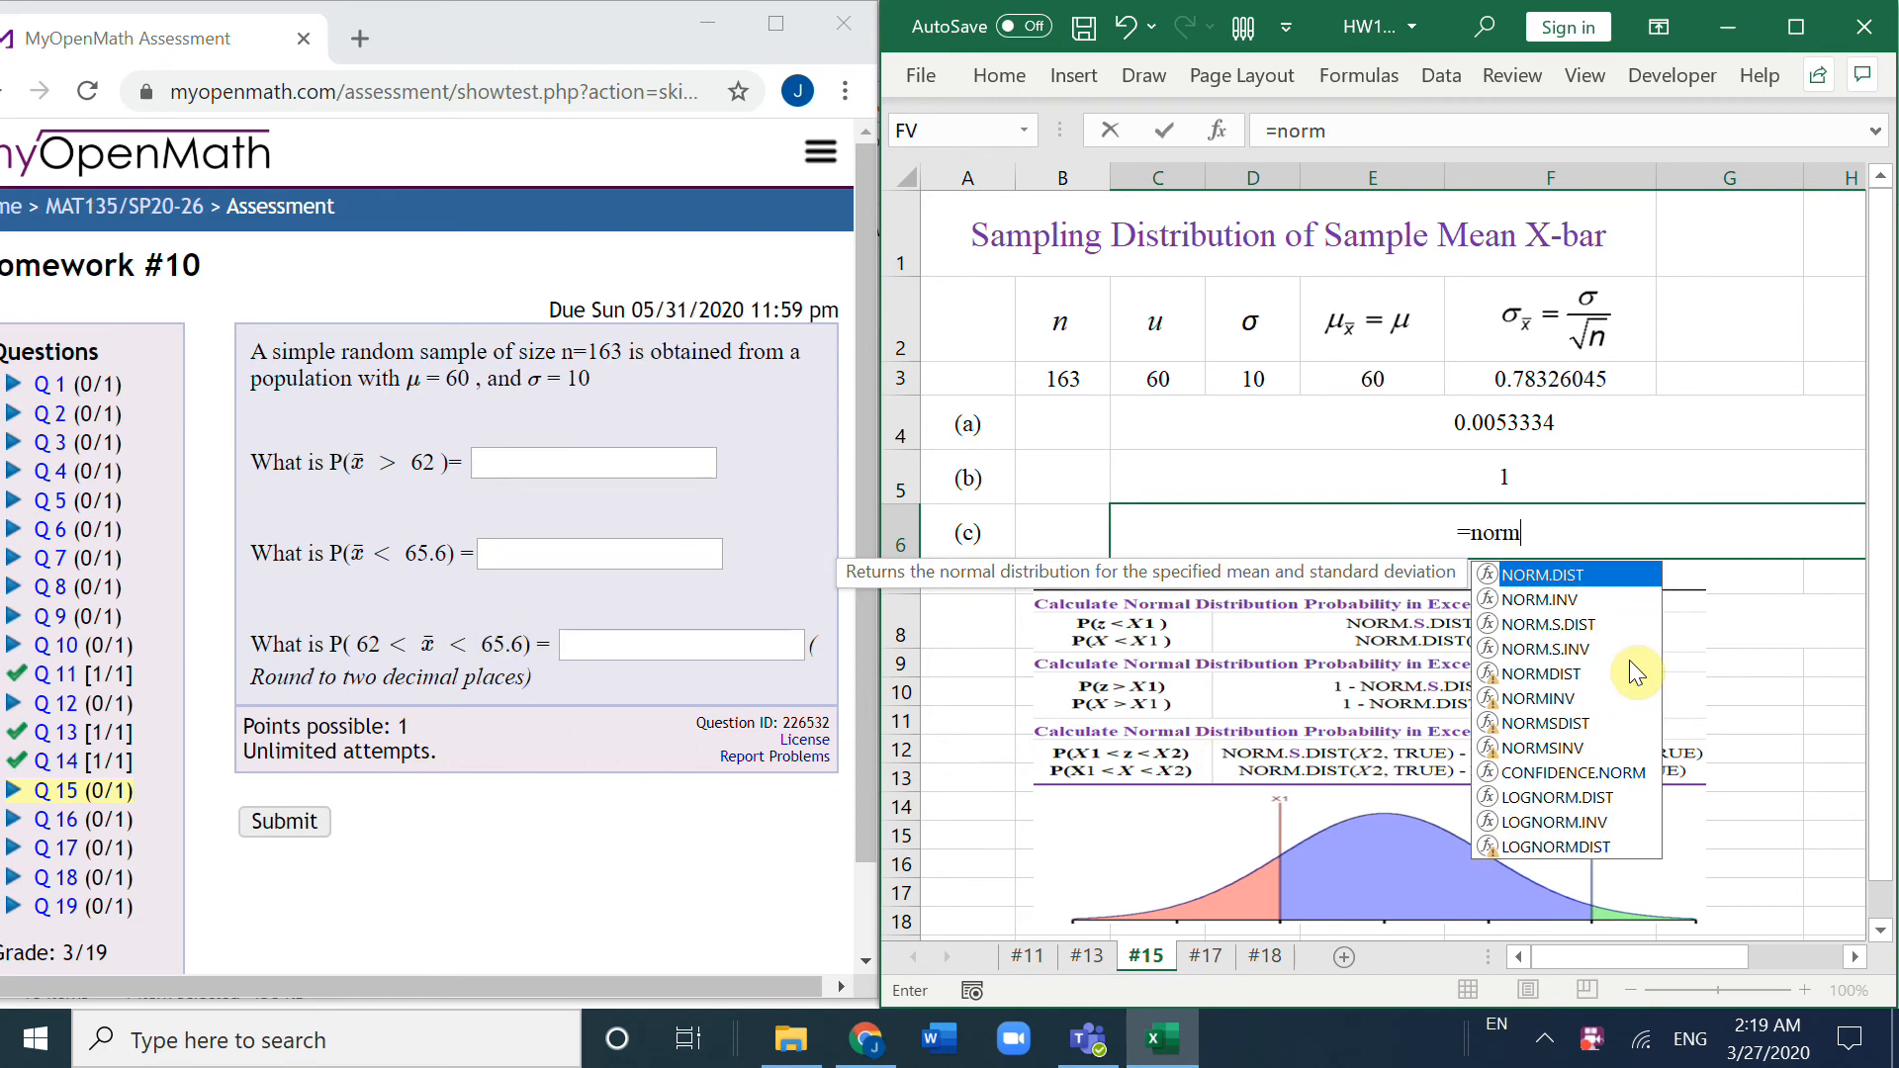
{"action": "type", "text": ".dist("}
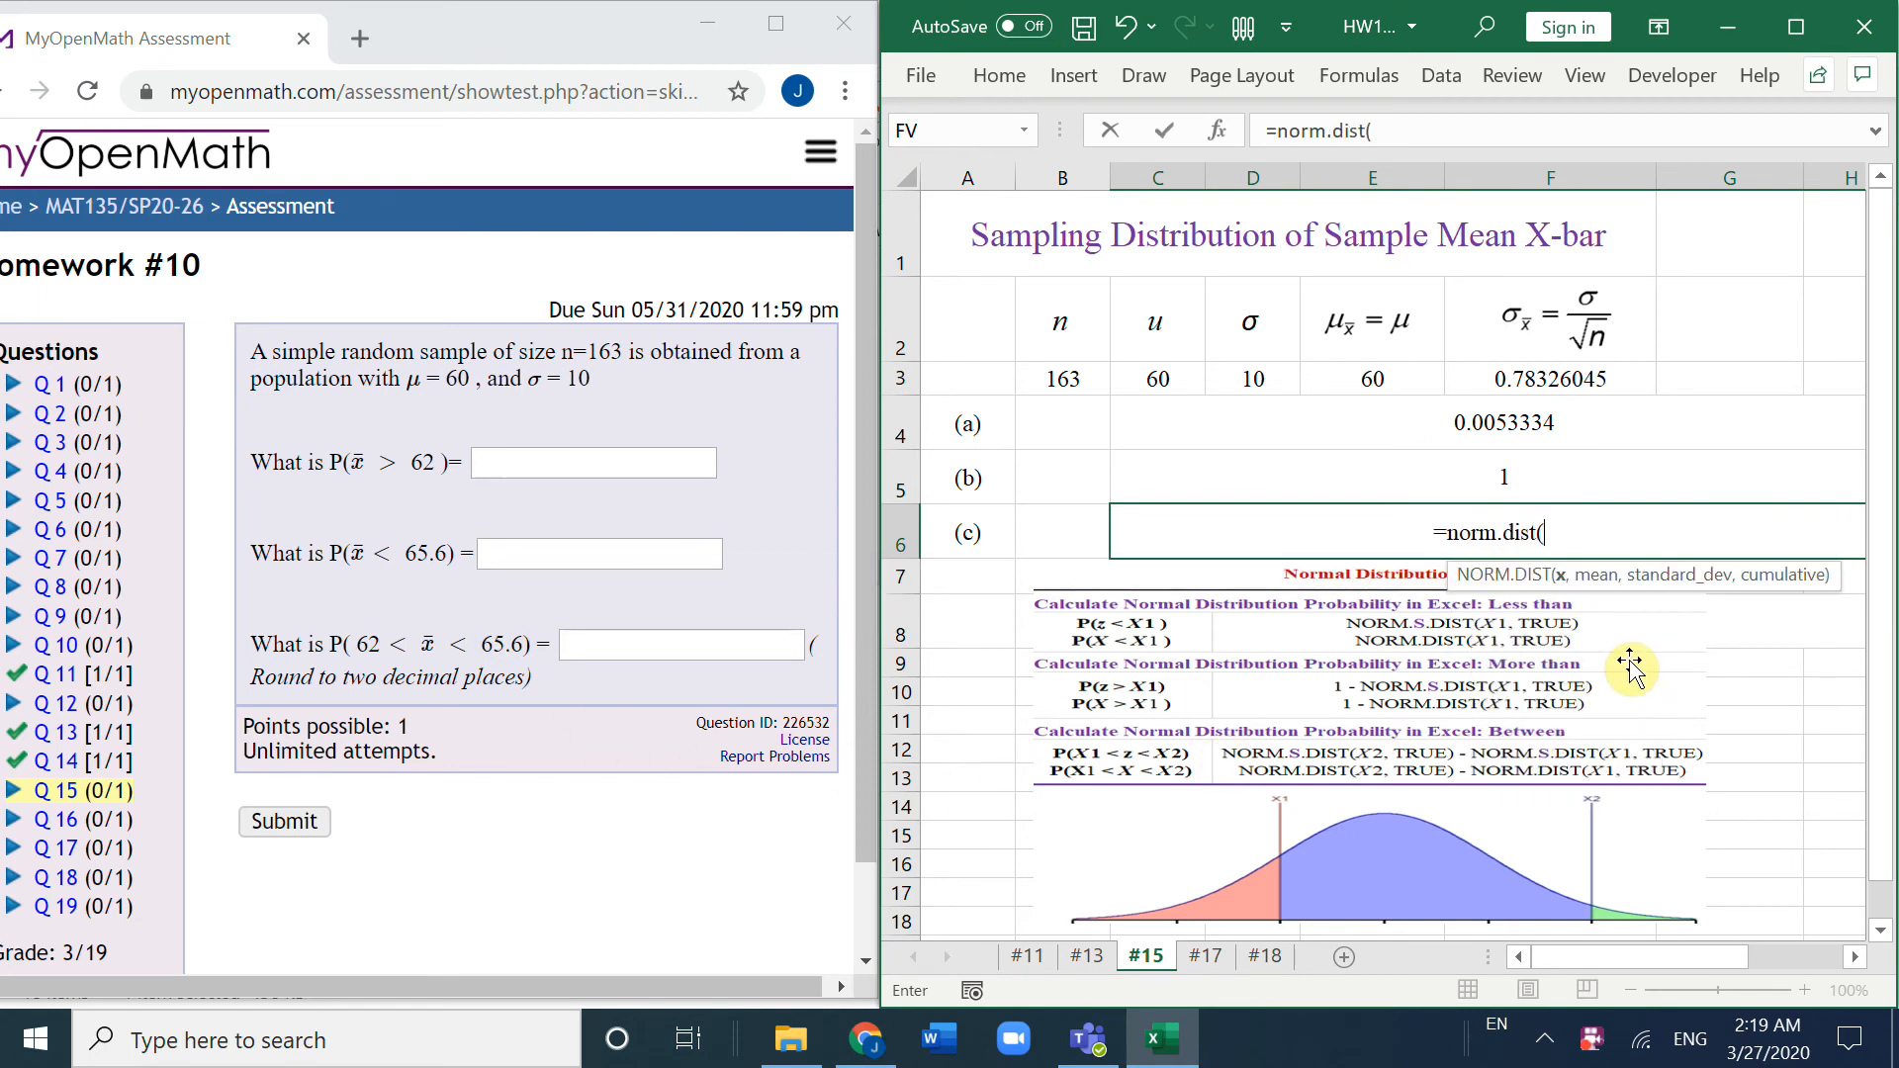
{"action": "type", "text": "65.6,"}
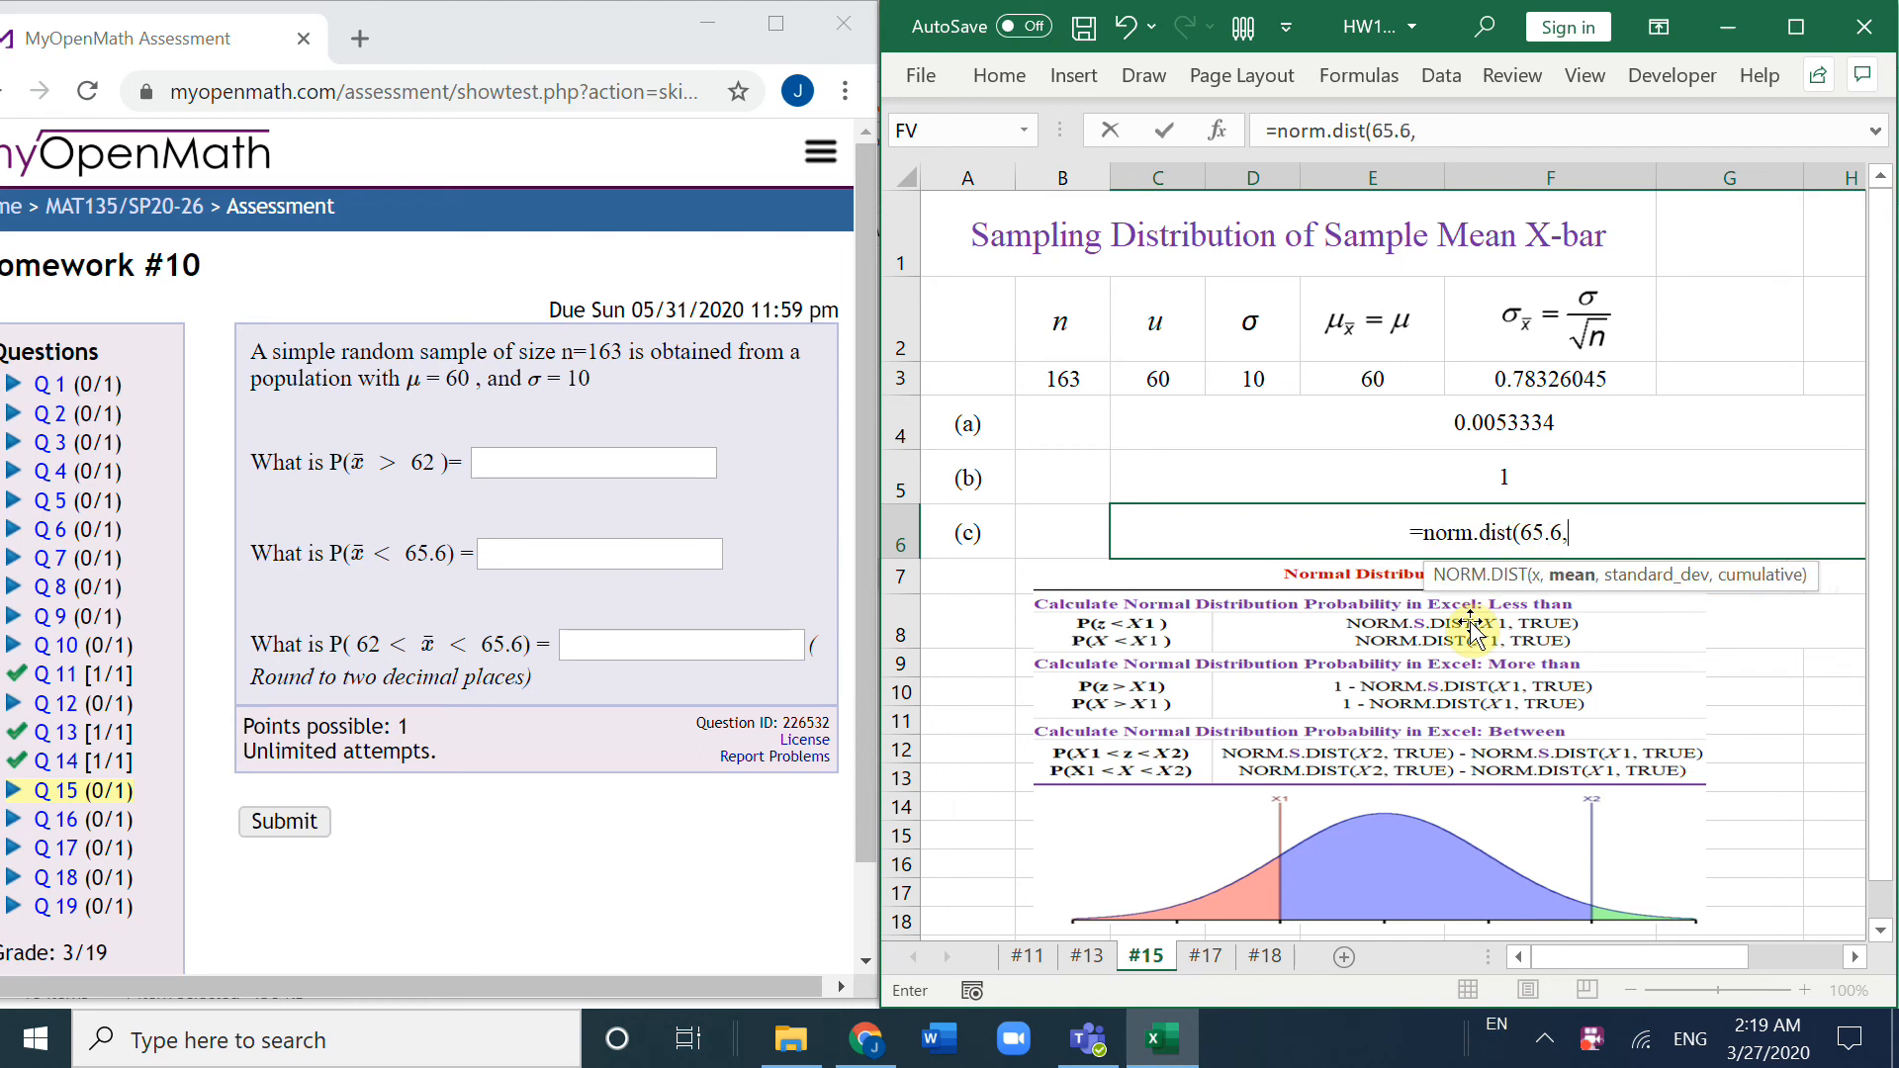
{"action": "left_click", "coordinate": [1370, 379]}
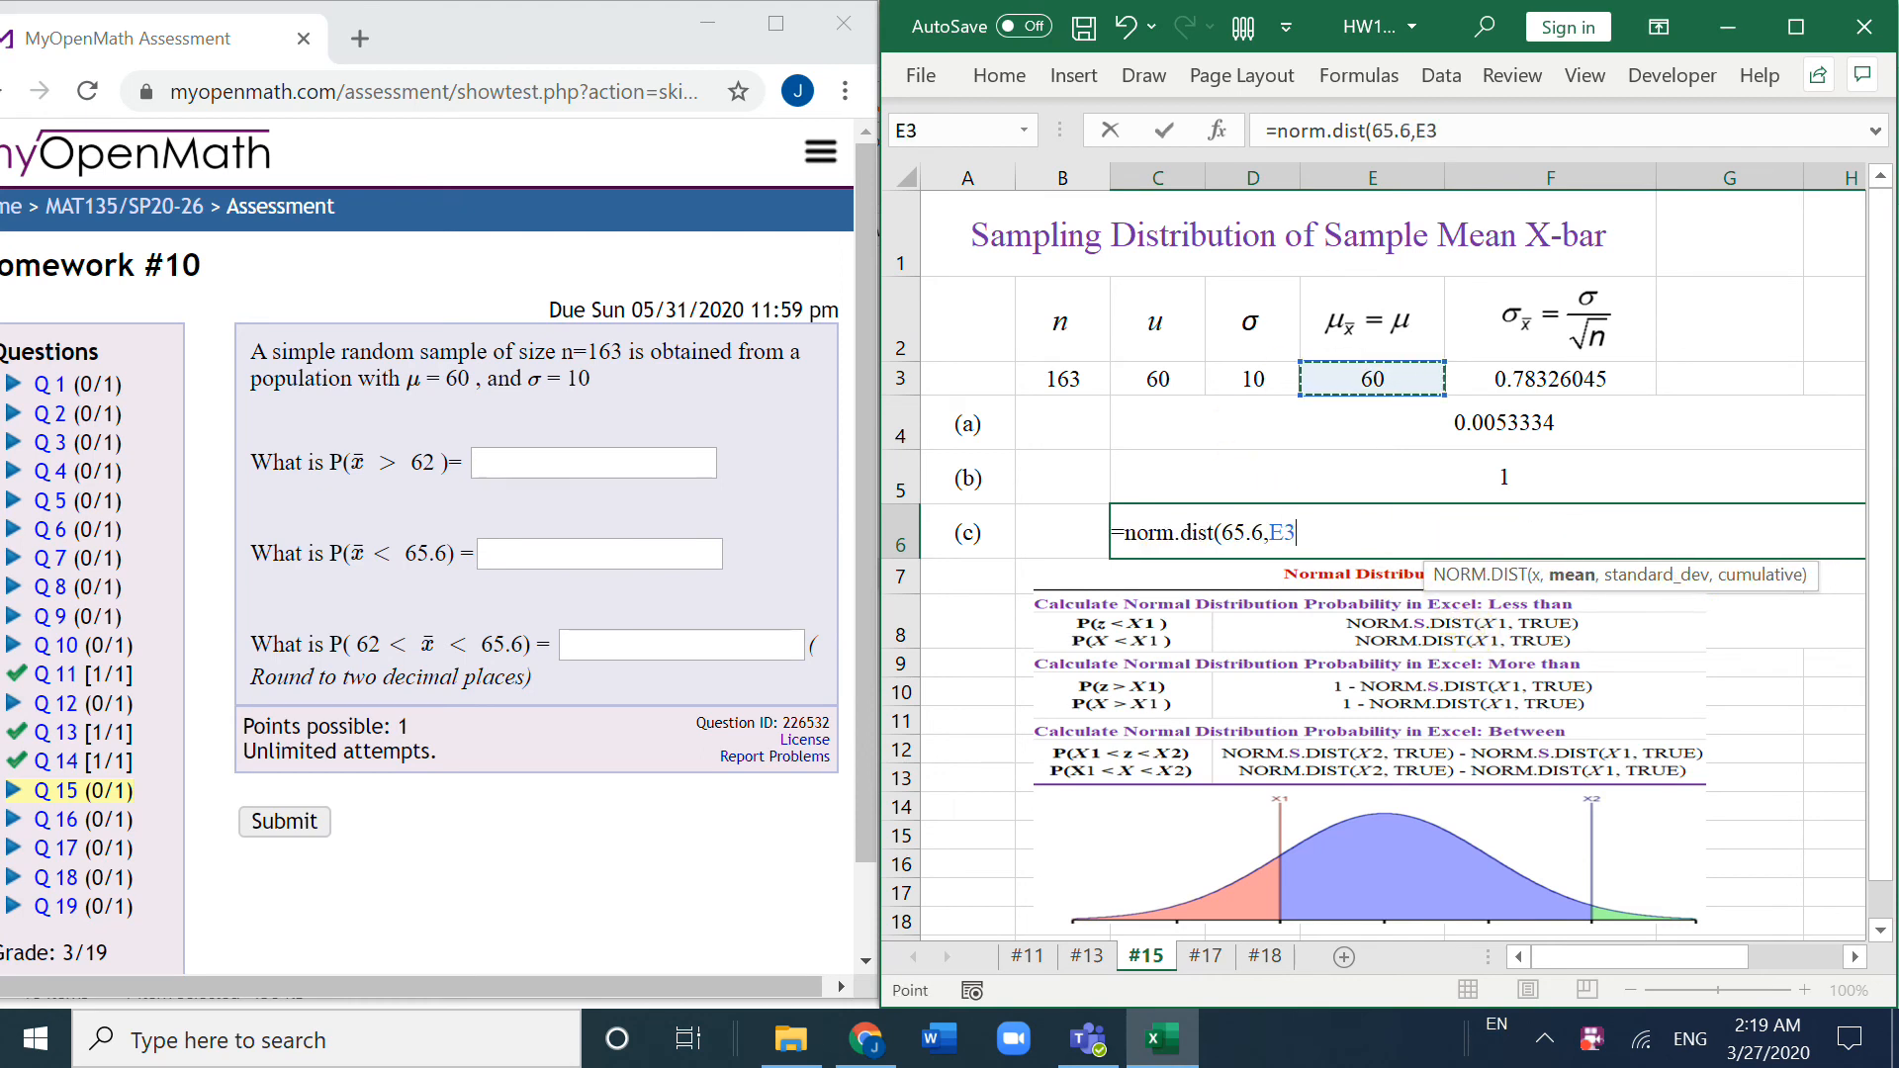
{"action": "type", "text": ","}
{"action": "left_click", "coordinate": [1499, 380]}
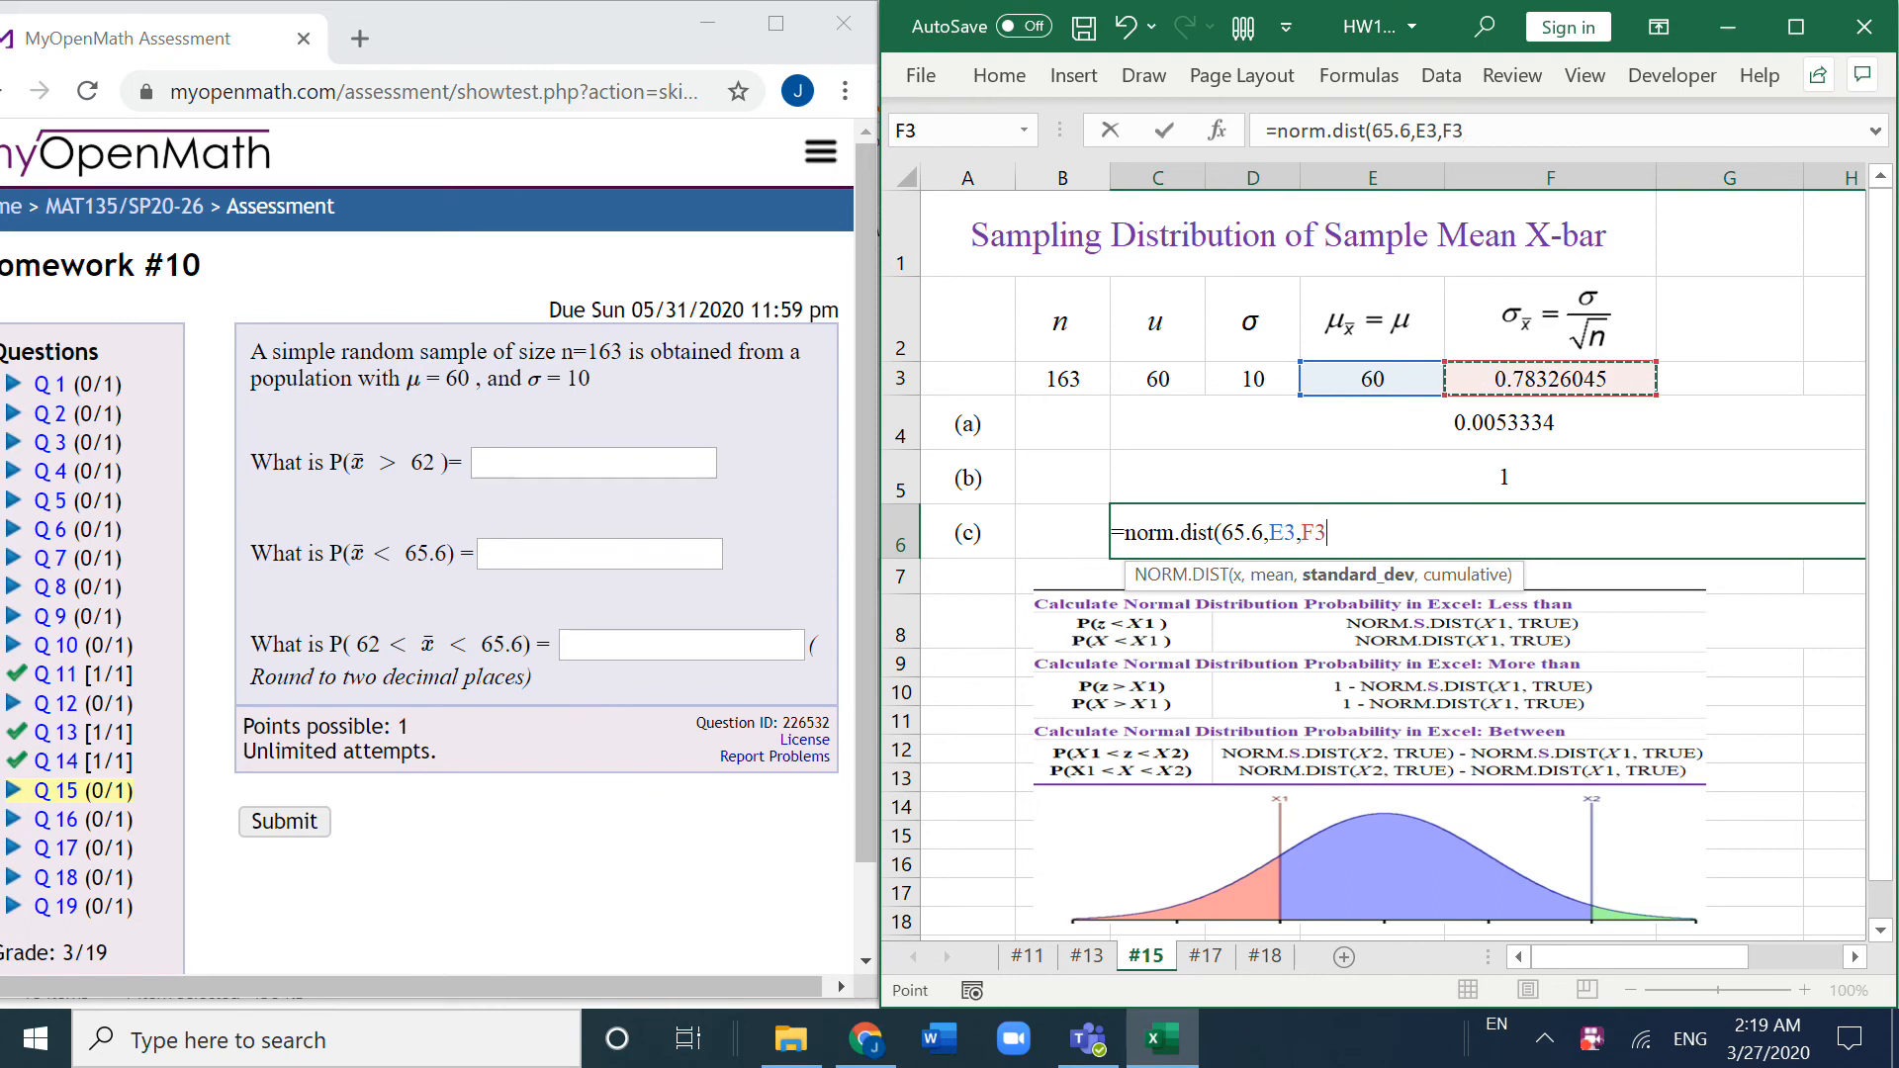
{"action": "type", "text": ",true"}
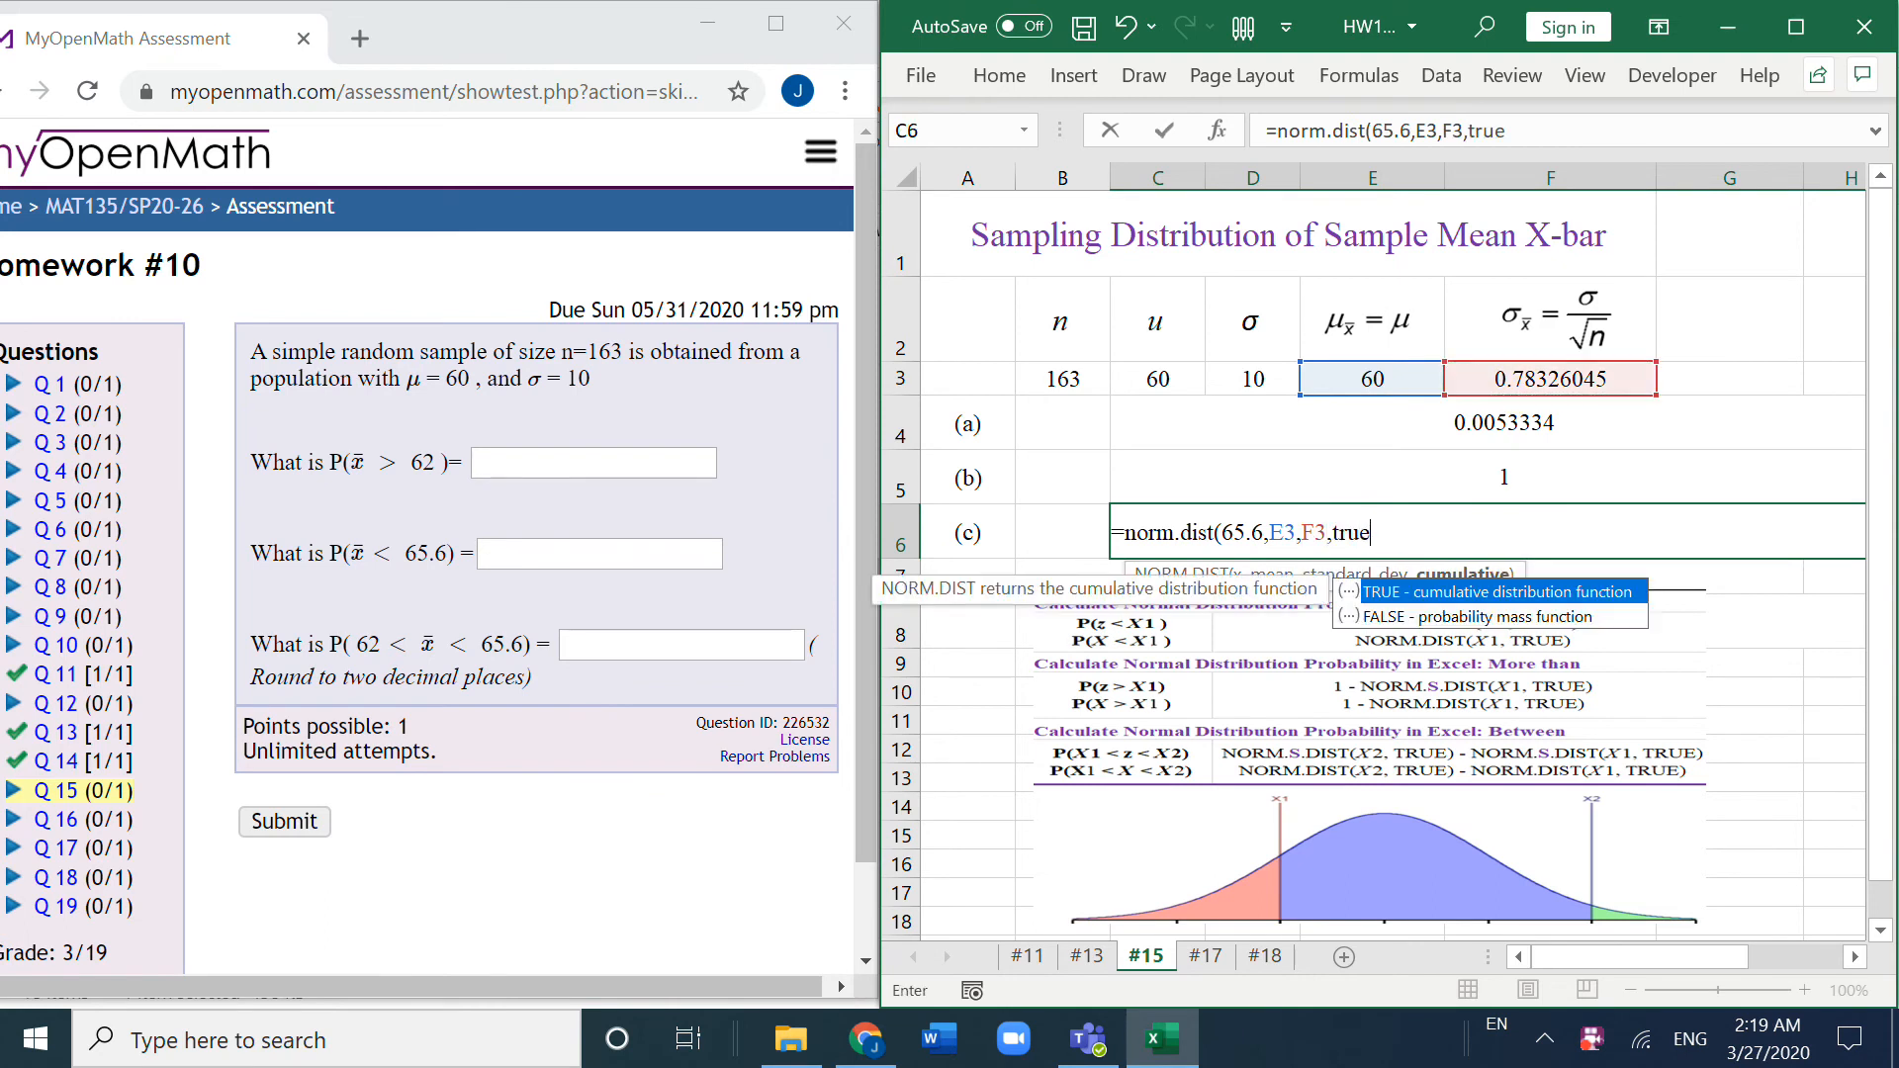
Step: Complete the C6 formula by subtracting the lower-bound term NORM.DIST(62,E3,F3,TRUE)
{"action": "type", "text": ")-"}
{"action": "type", "text": "norm.d"}
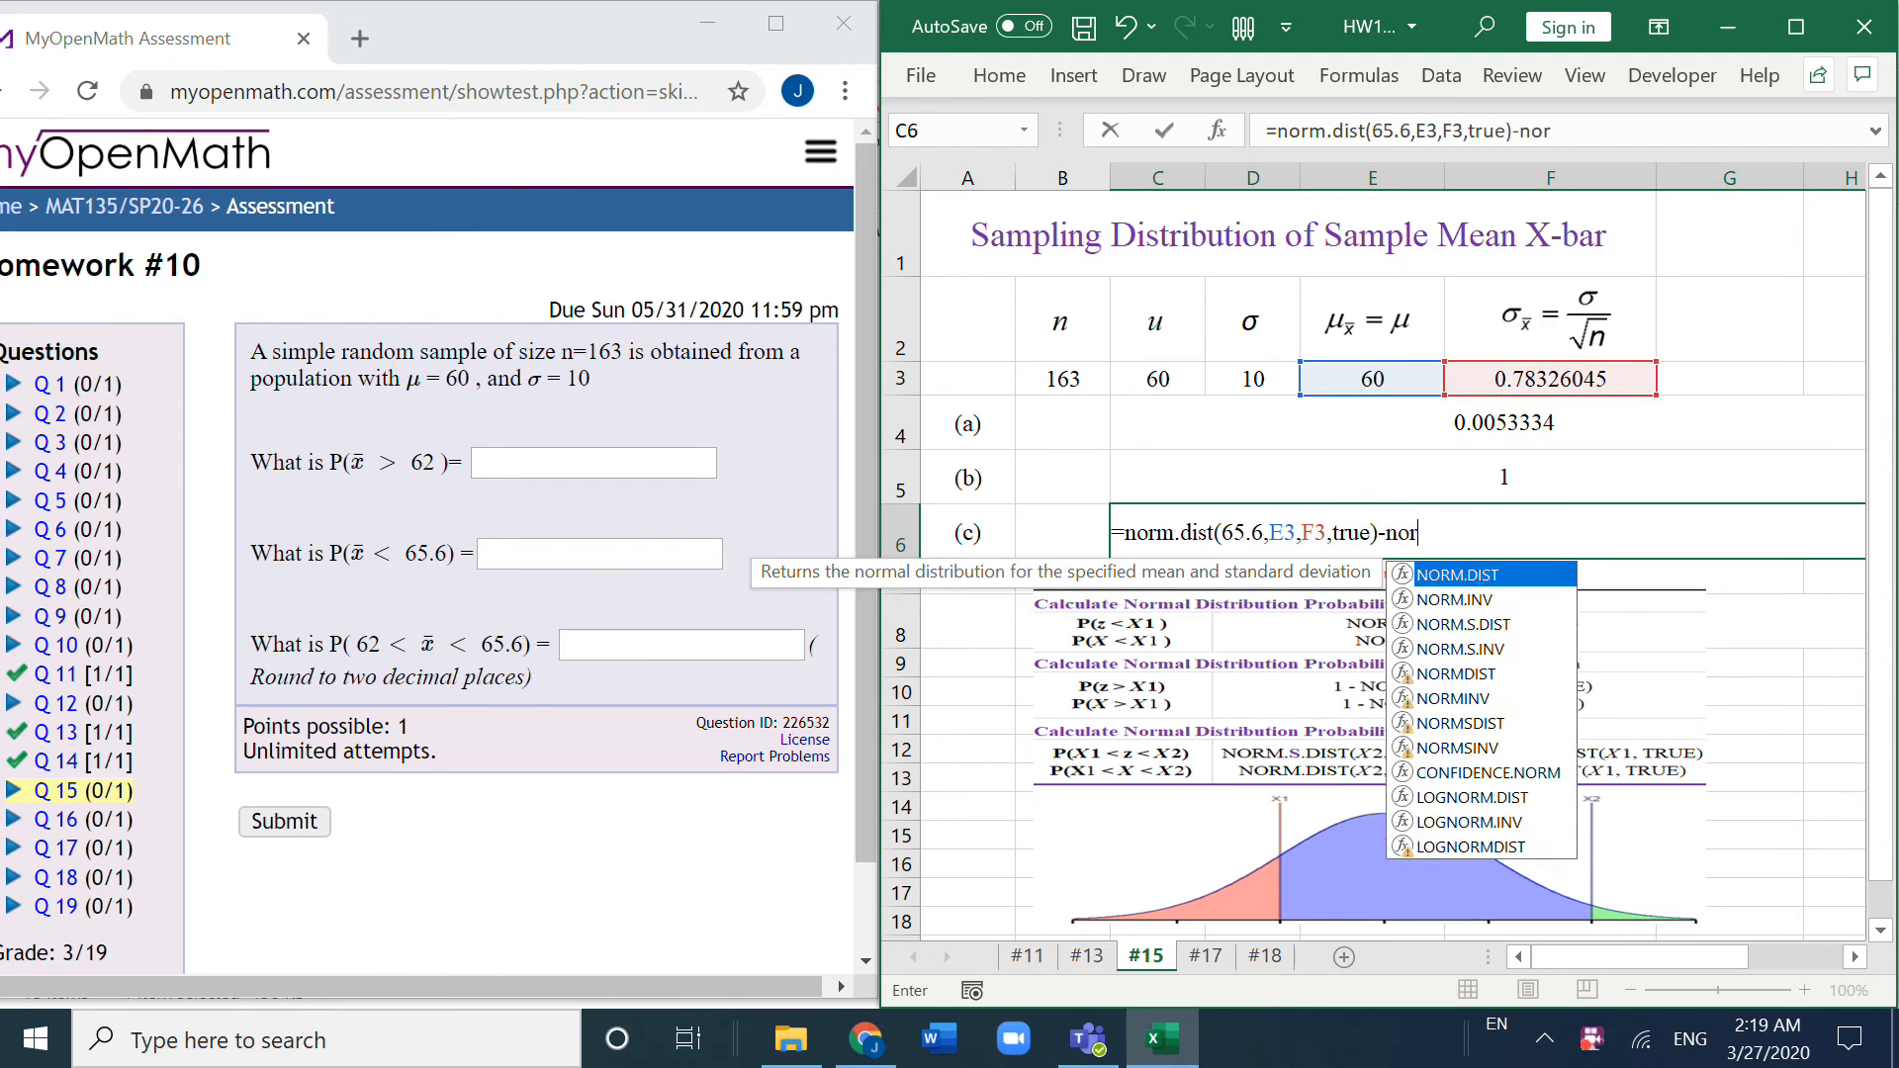
{"action": "type", "text": "ist("}
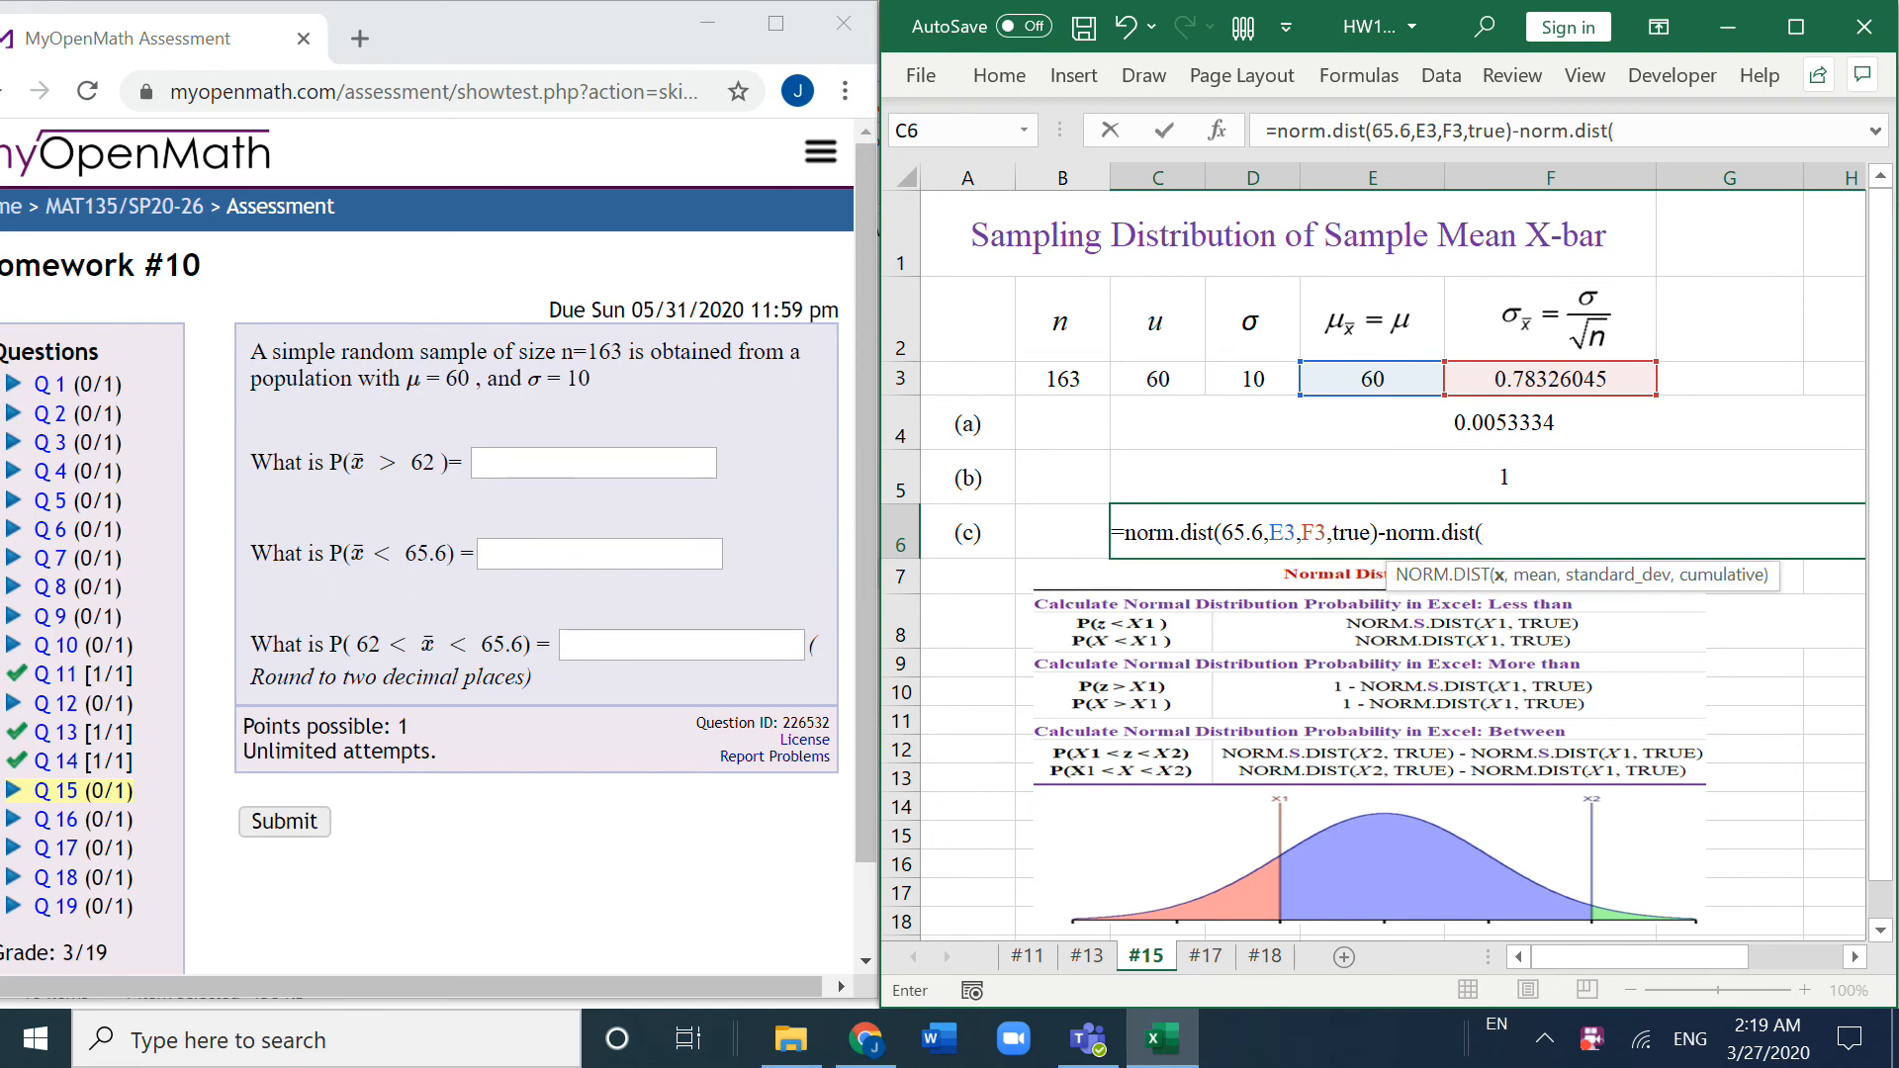
{"action": "type", "text": "62,"}
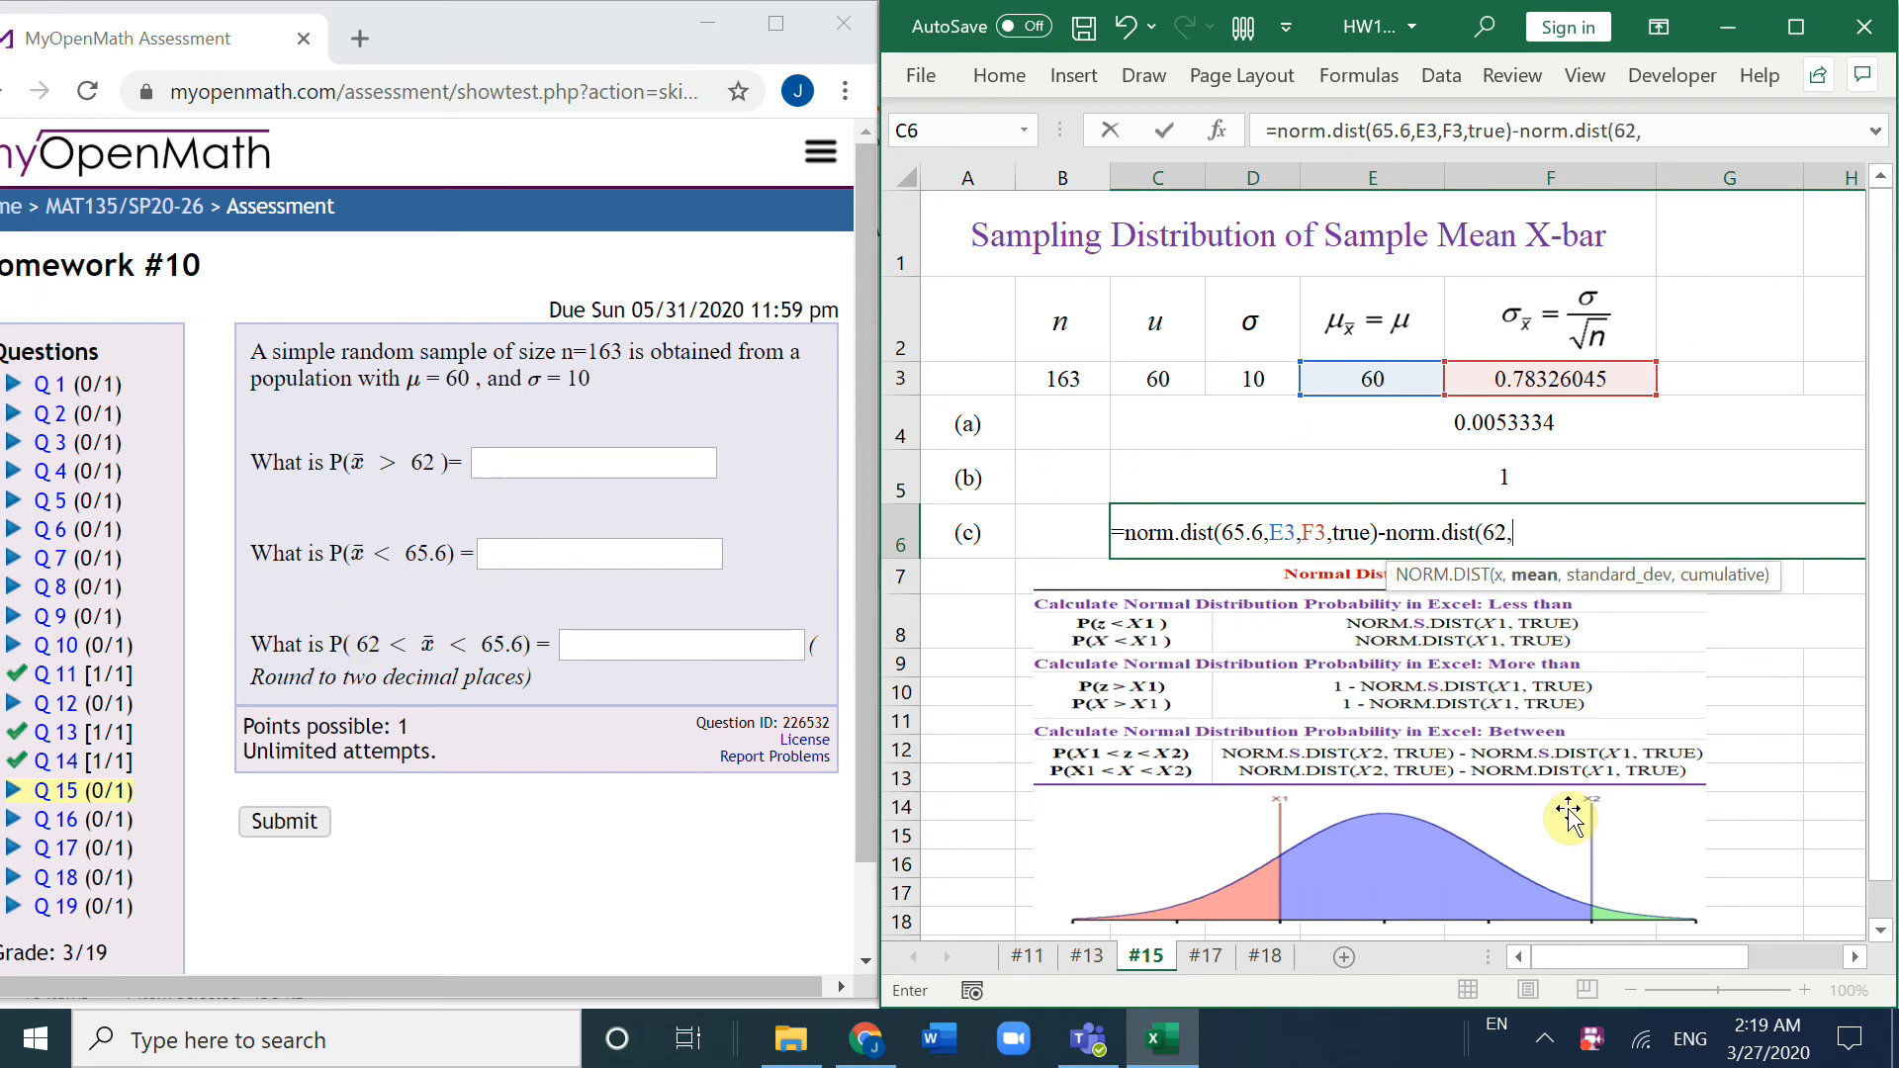
{"action": "type", "text": "E3,F3,true)"}
{"action": "key", "text": "Return"}
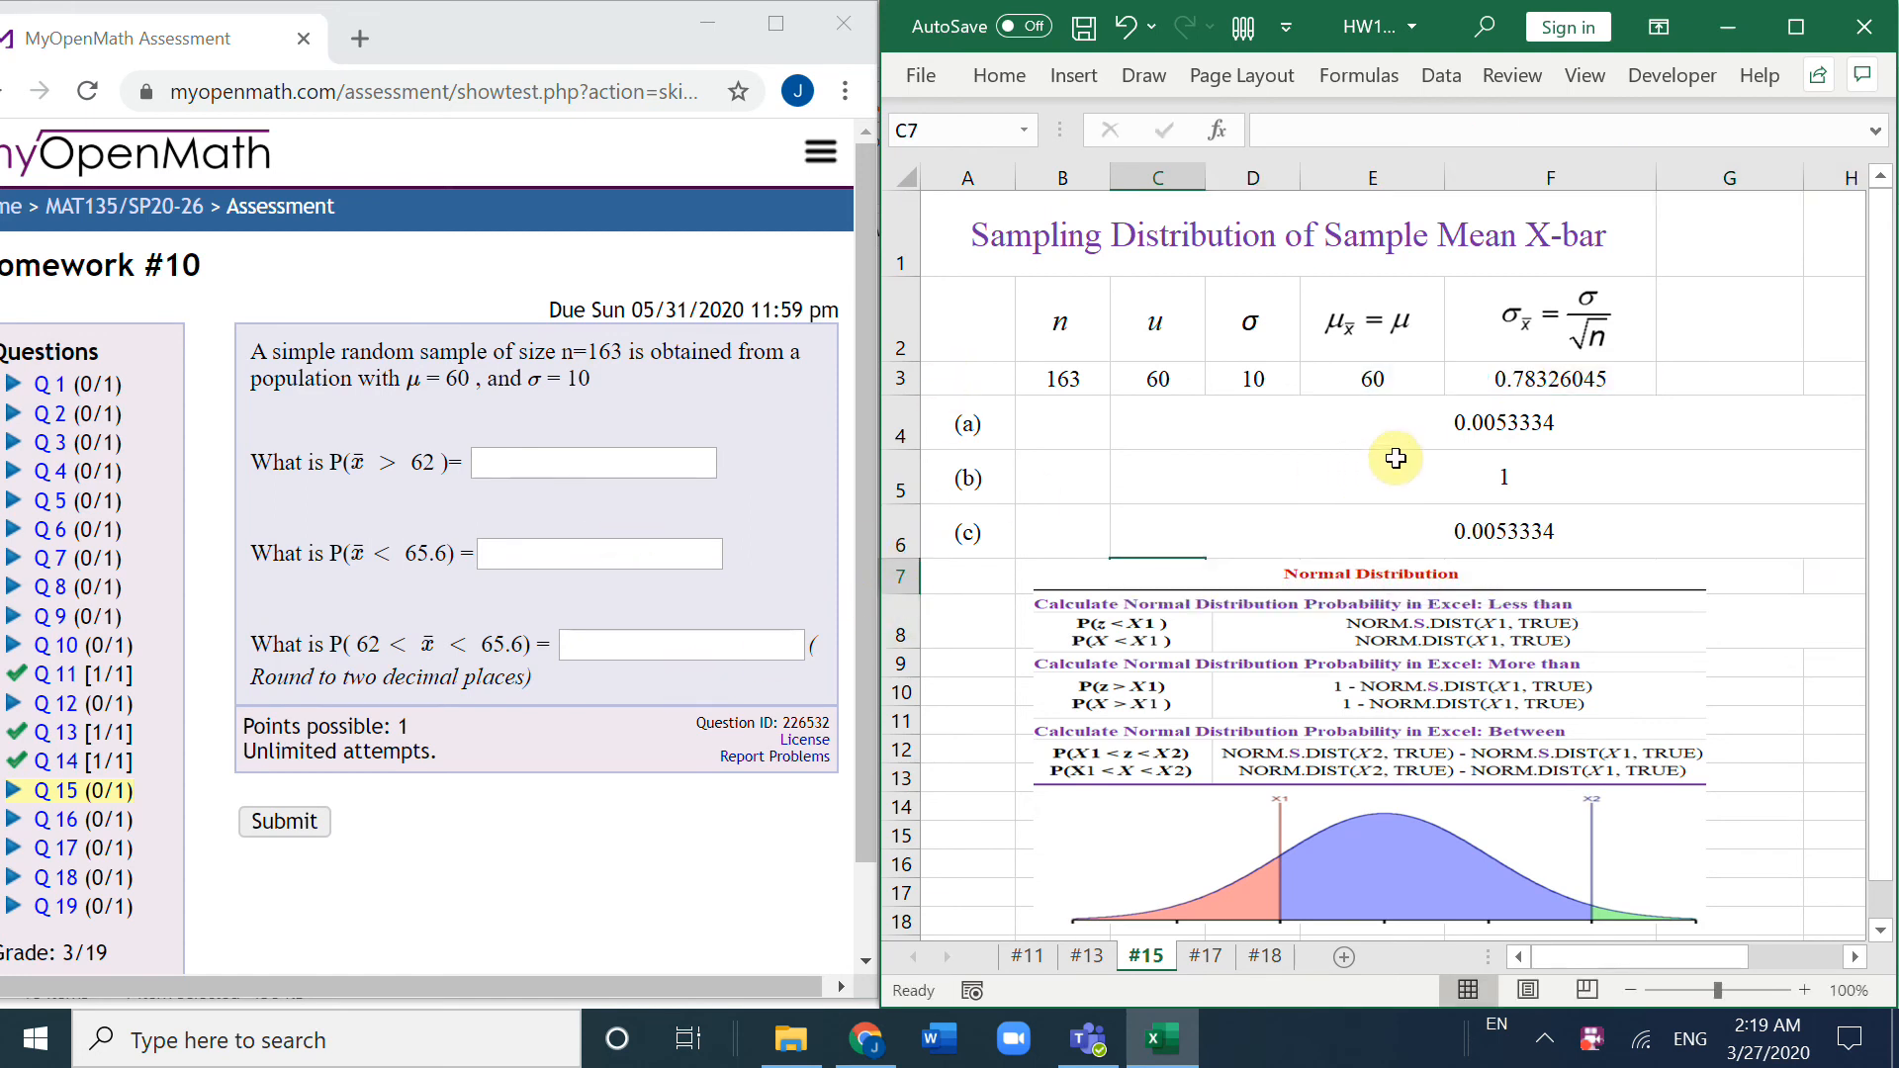
Step: Copy part (a)'s result from C4, submit 0.01, 1 and 0.01 as Q15's answers, and open Q16
{"action": "left_click", "coordinate": [1442, 423]}
{"action": "right_click", "coordinate": [1444, 423]}
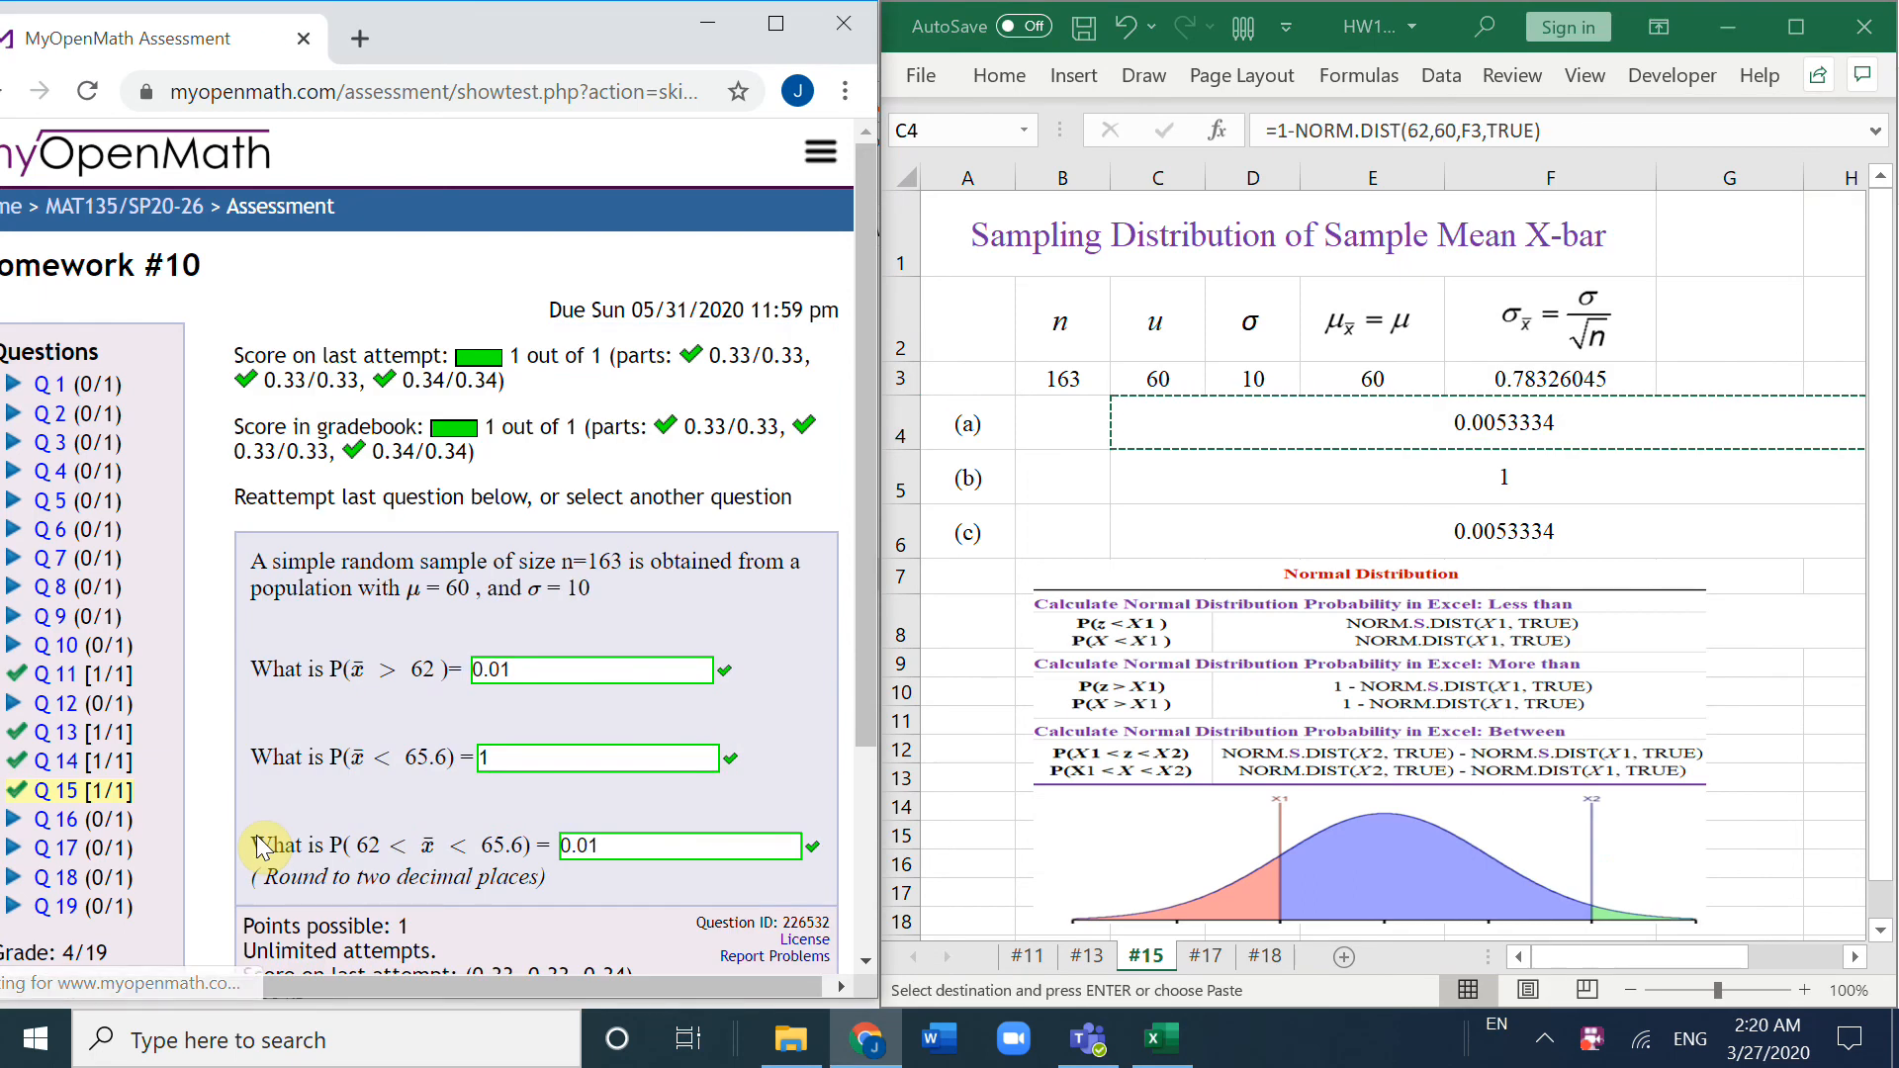
{"action": "scroll", "coordinate": [61, 542], "scroll_direction": "down", "scroll_amount": 2}
{"action": "left_click", "coordinate": [58, 536]}
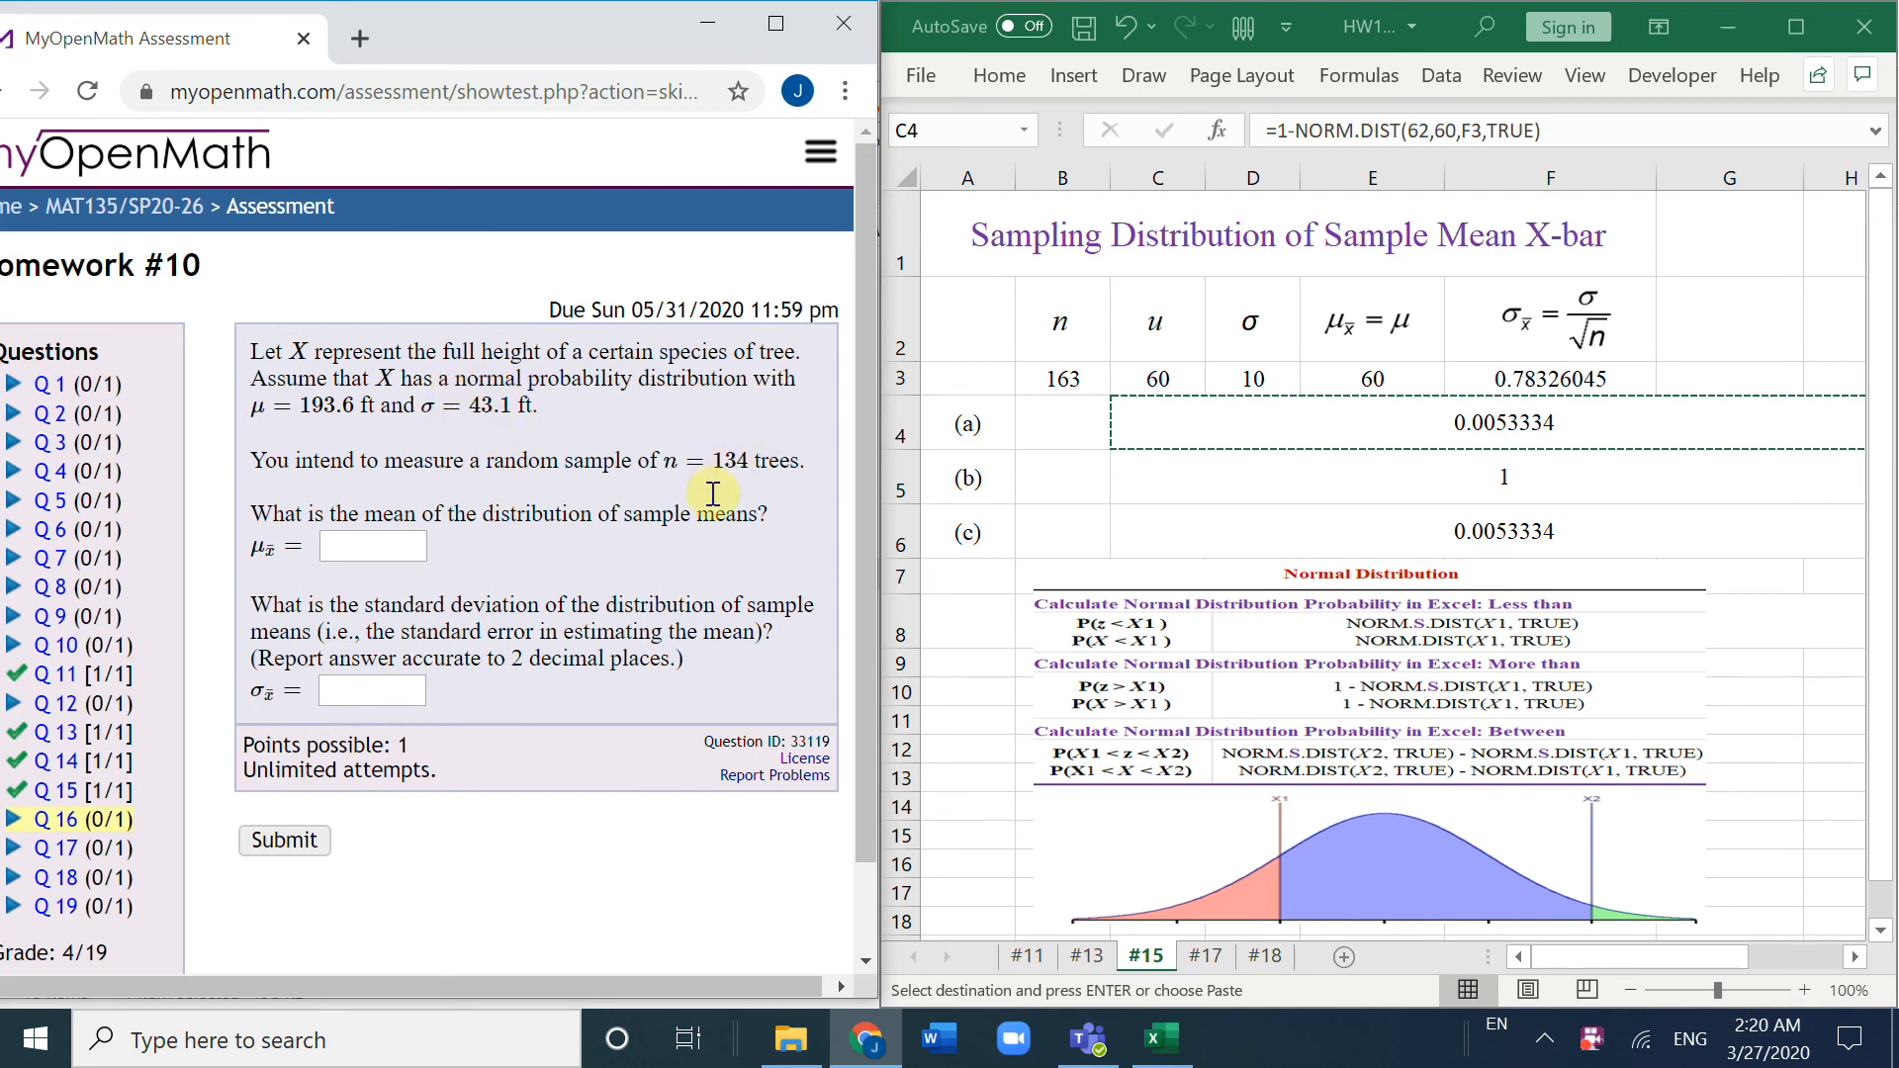
Step: Open Q17, calculate its probability in C4 of sheet #17 with =1-NORM.DIST(105.2,E3,F3,TRUE), and submit 0.1369
{"action": "left_click", "coordinate": [69, 848]}
{"action": "left_click", "coordinate": [1205, 955]}
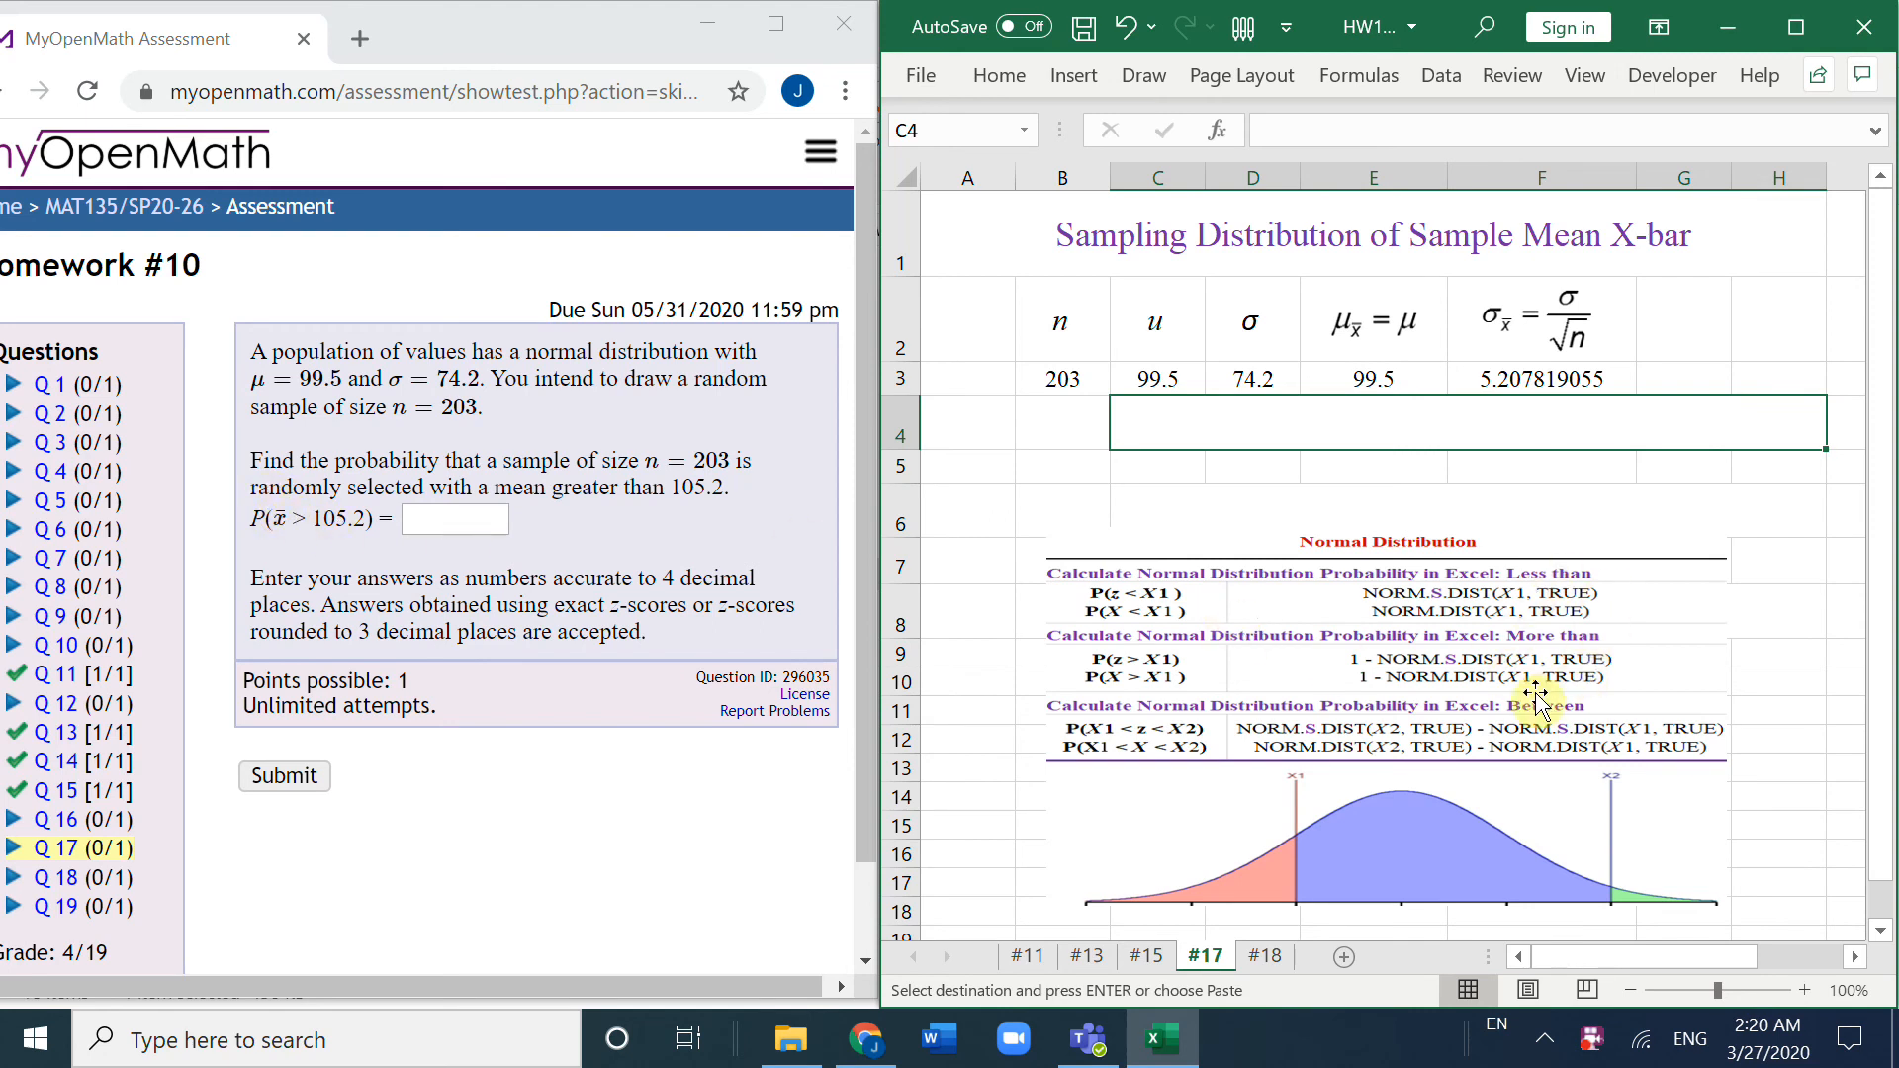
{"action": "type", "text": "=1-norm.dist"}
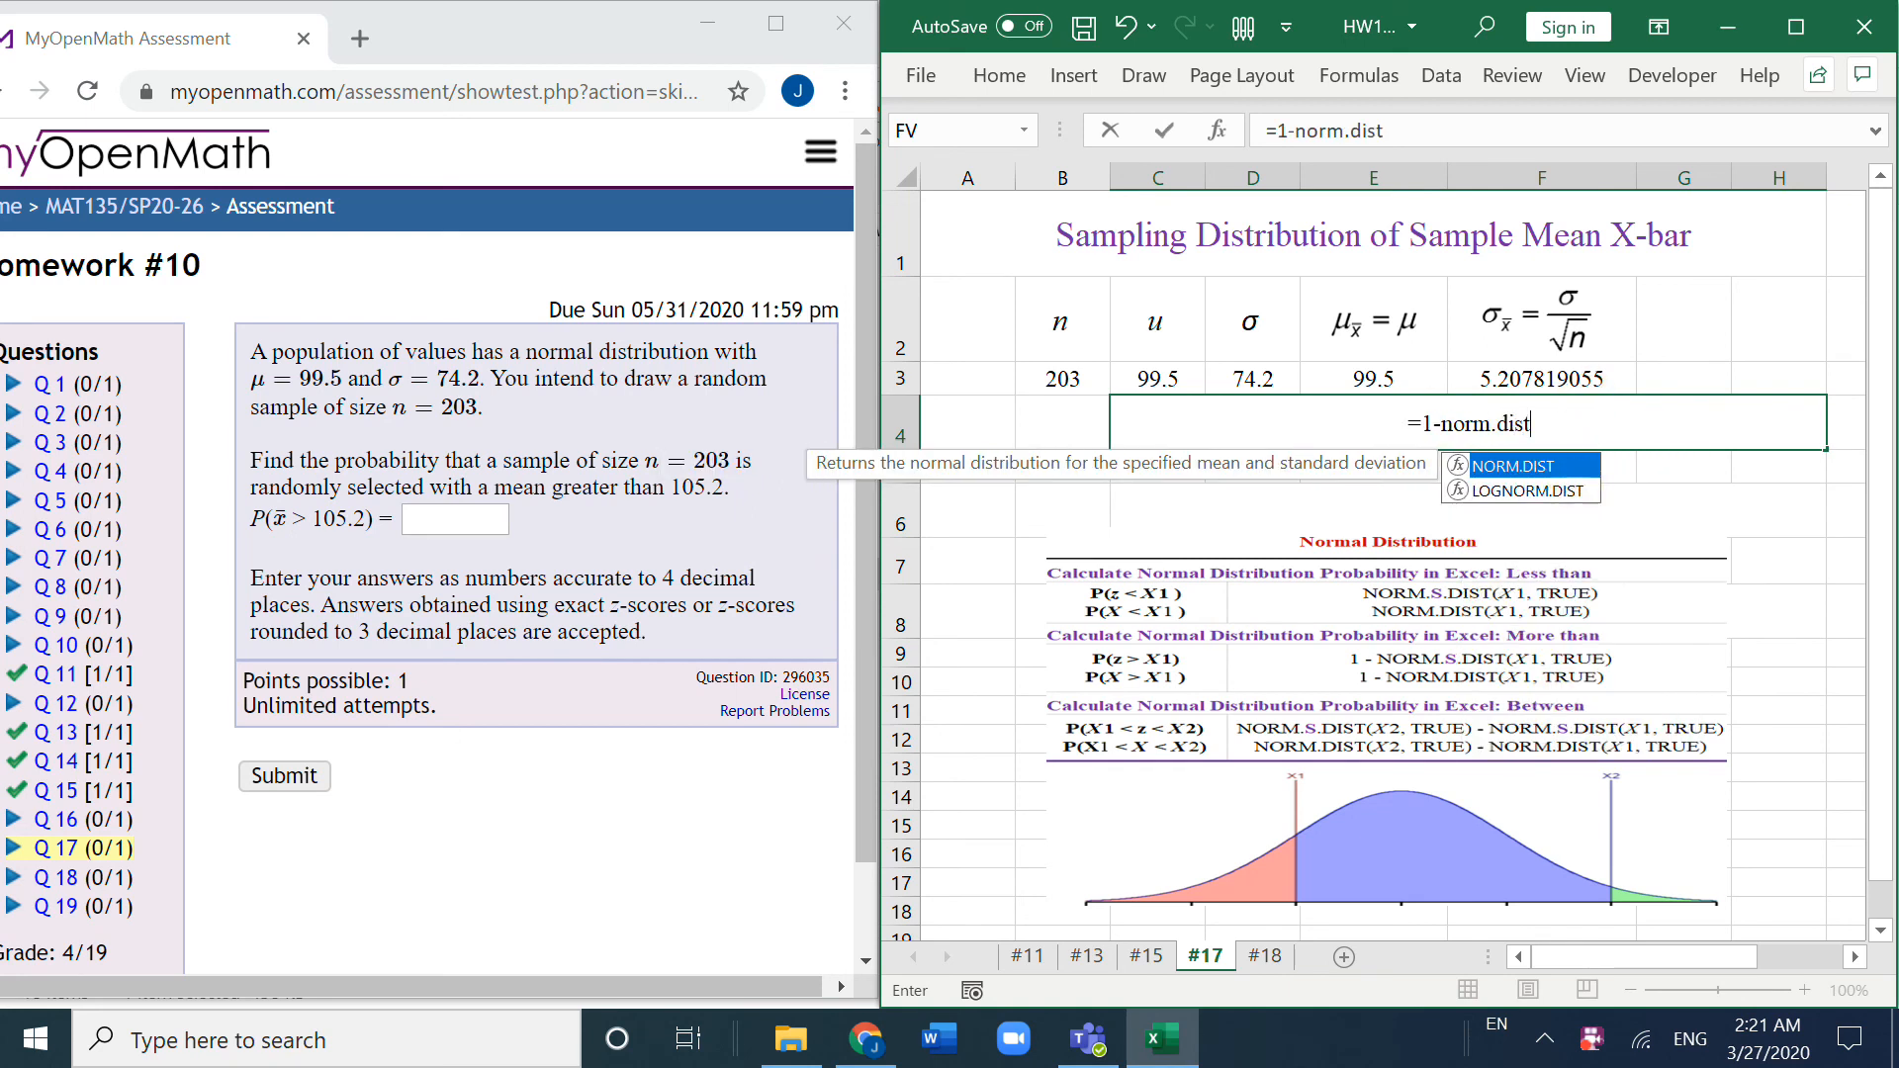
{"action": "double_click", "coordinate": [1563, 464]}
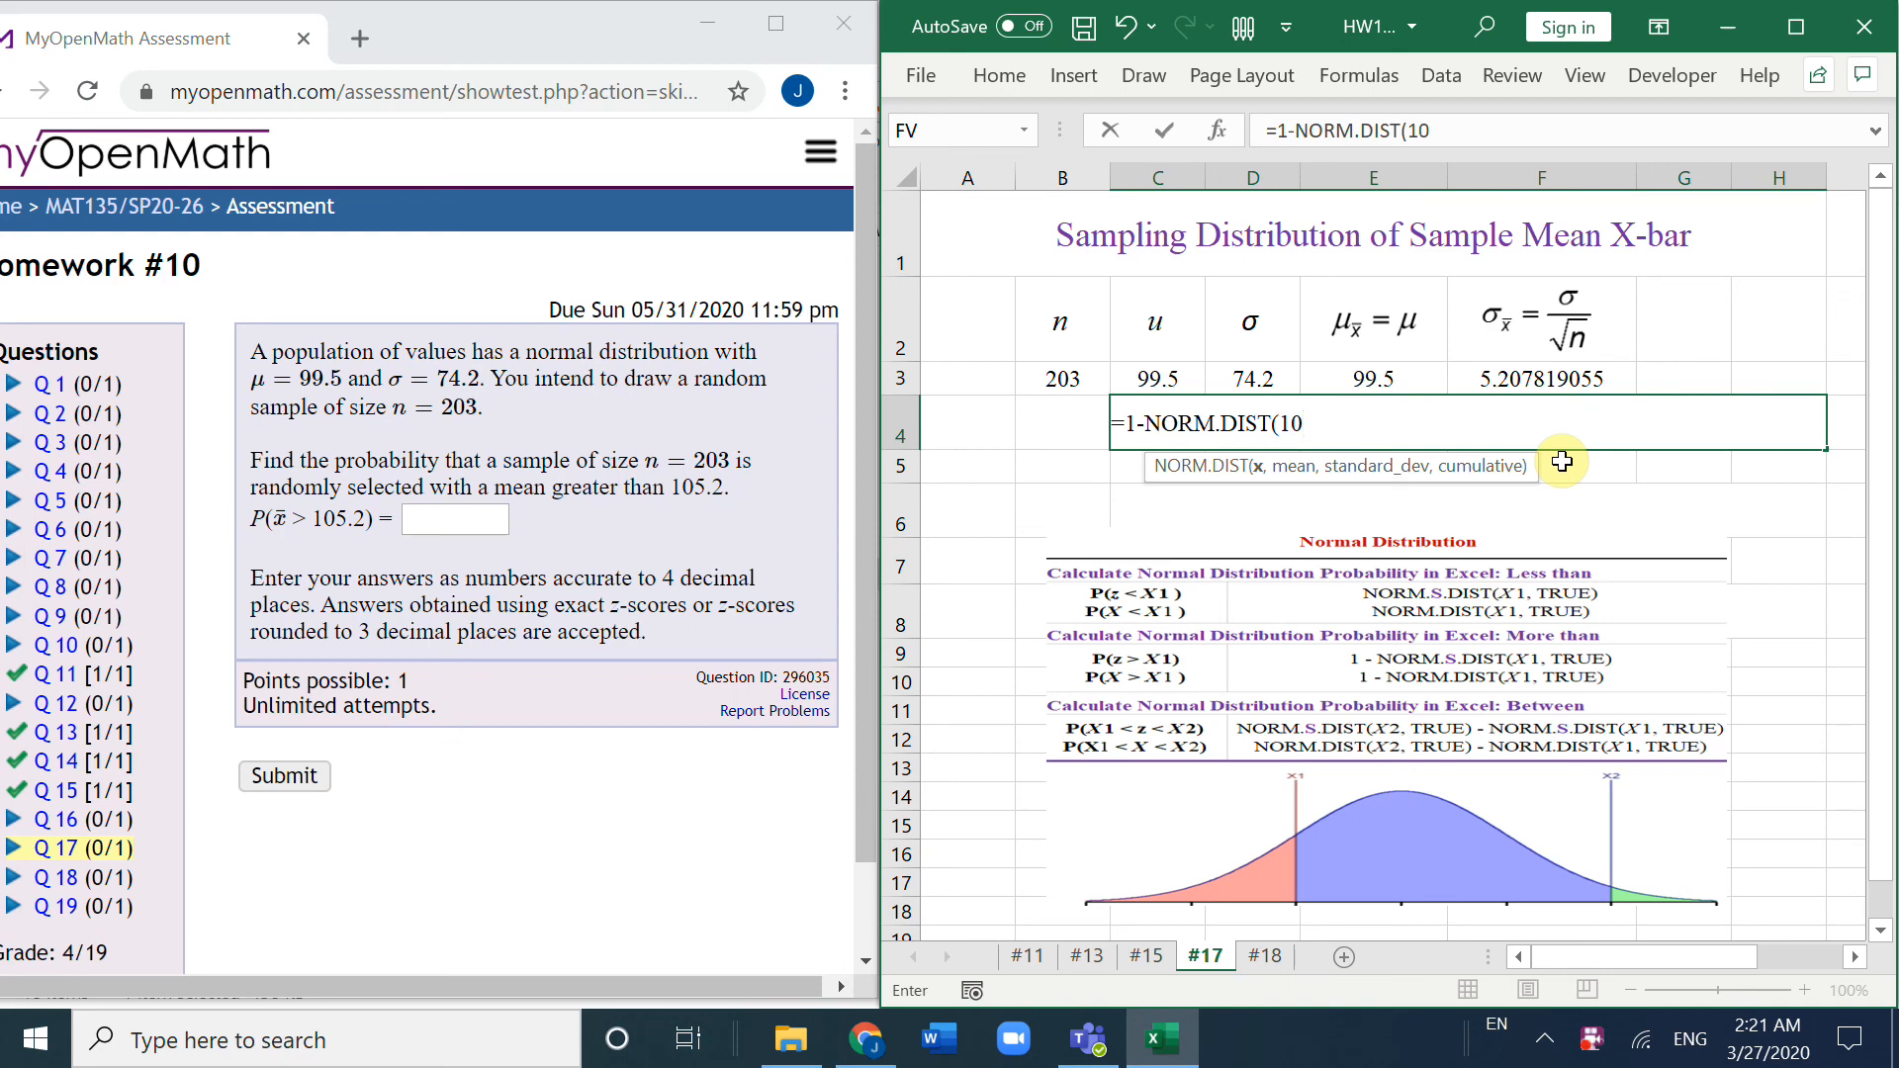
{"action": "type", "text": "105.2,"}
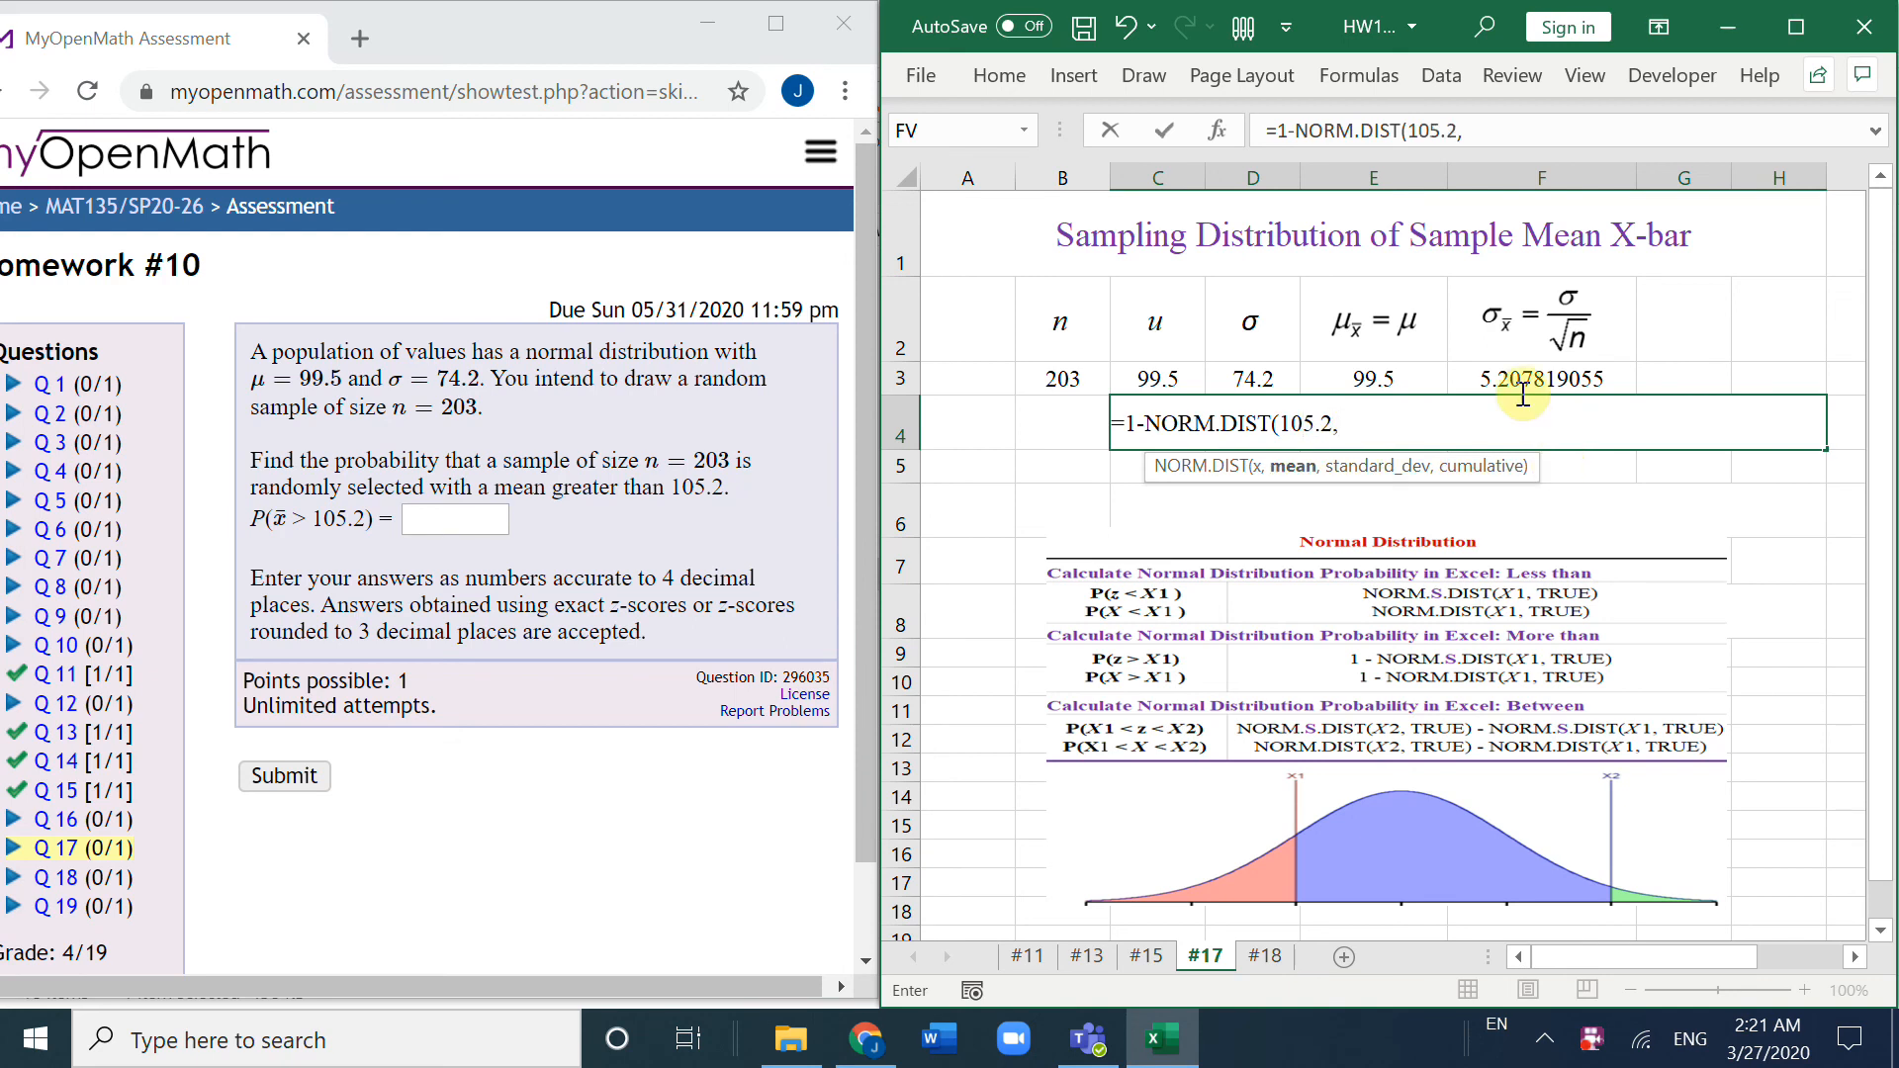
{"action": "left_click", "coordinate": [1375, 379]}
{"action": "type", "text": ","}
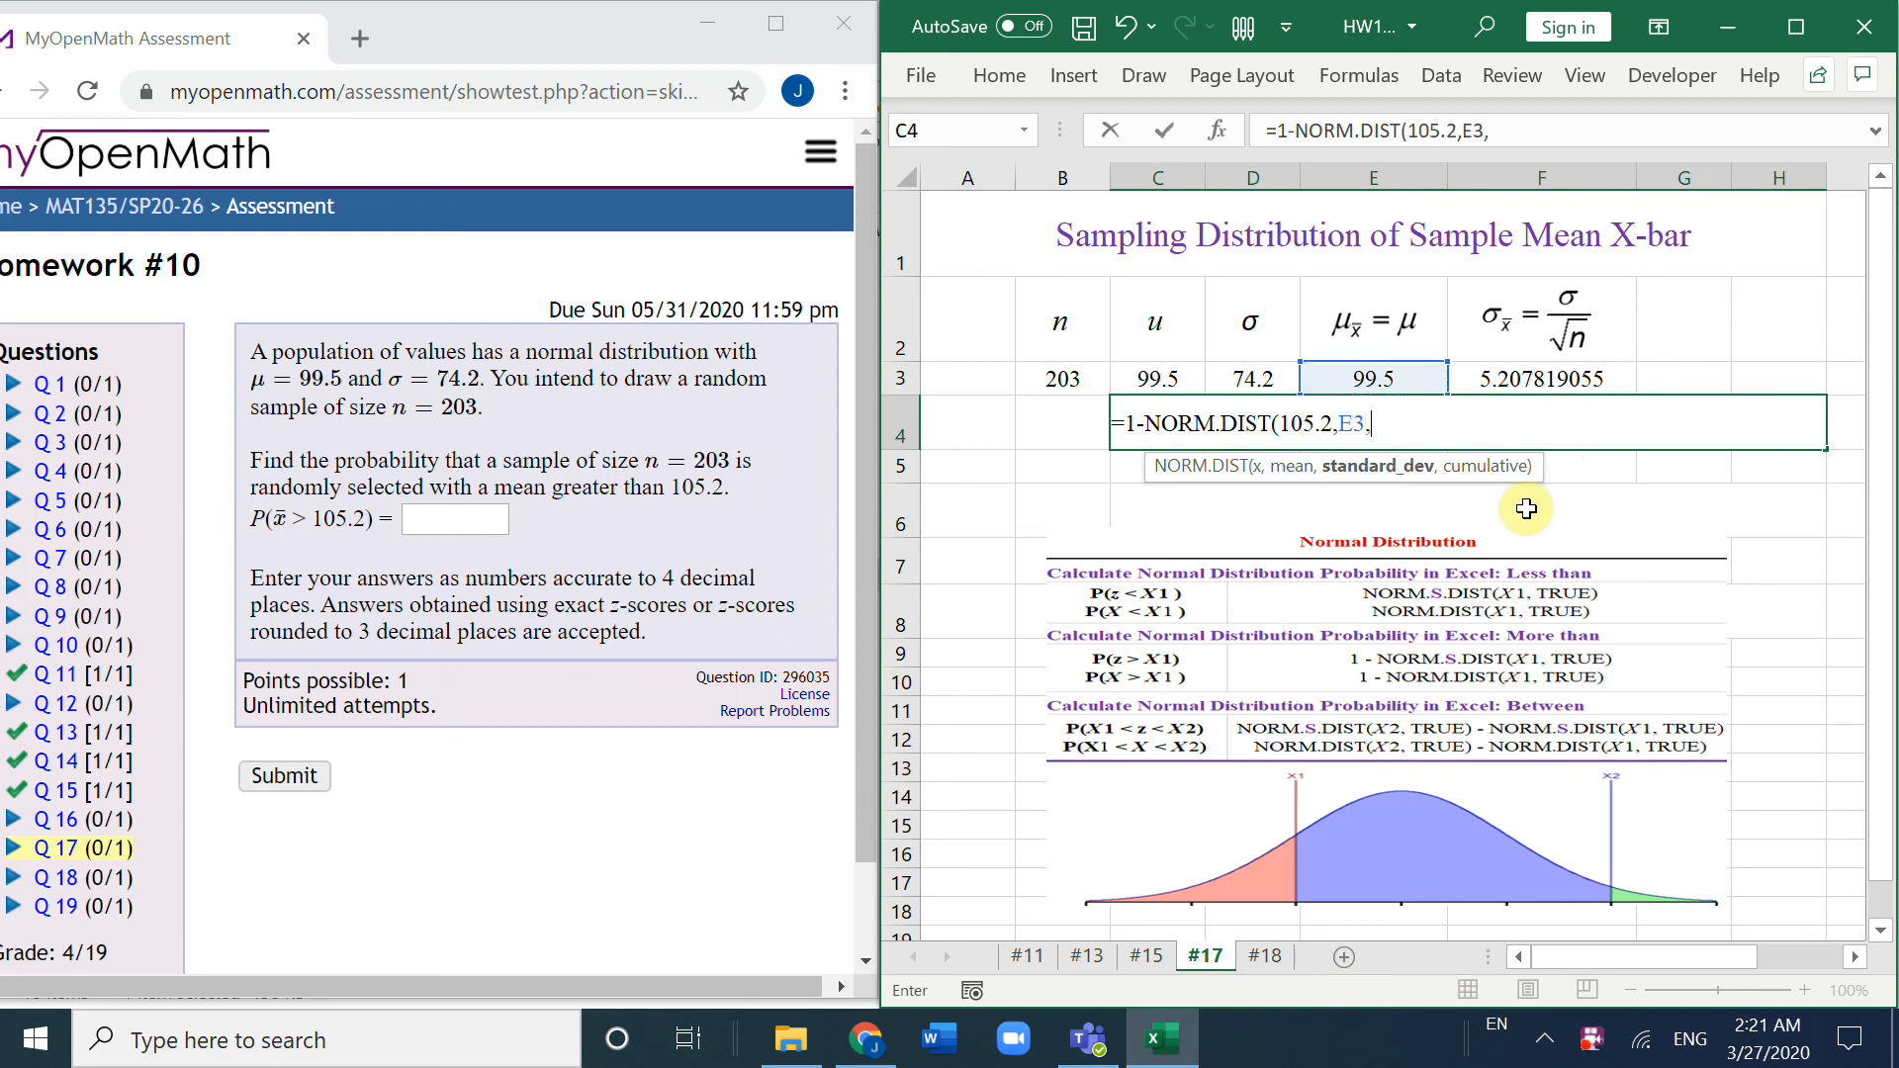
{"action": "left_click", "coordinate": [1550, 379]}
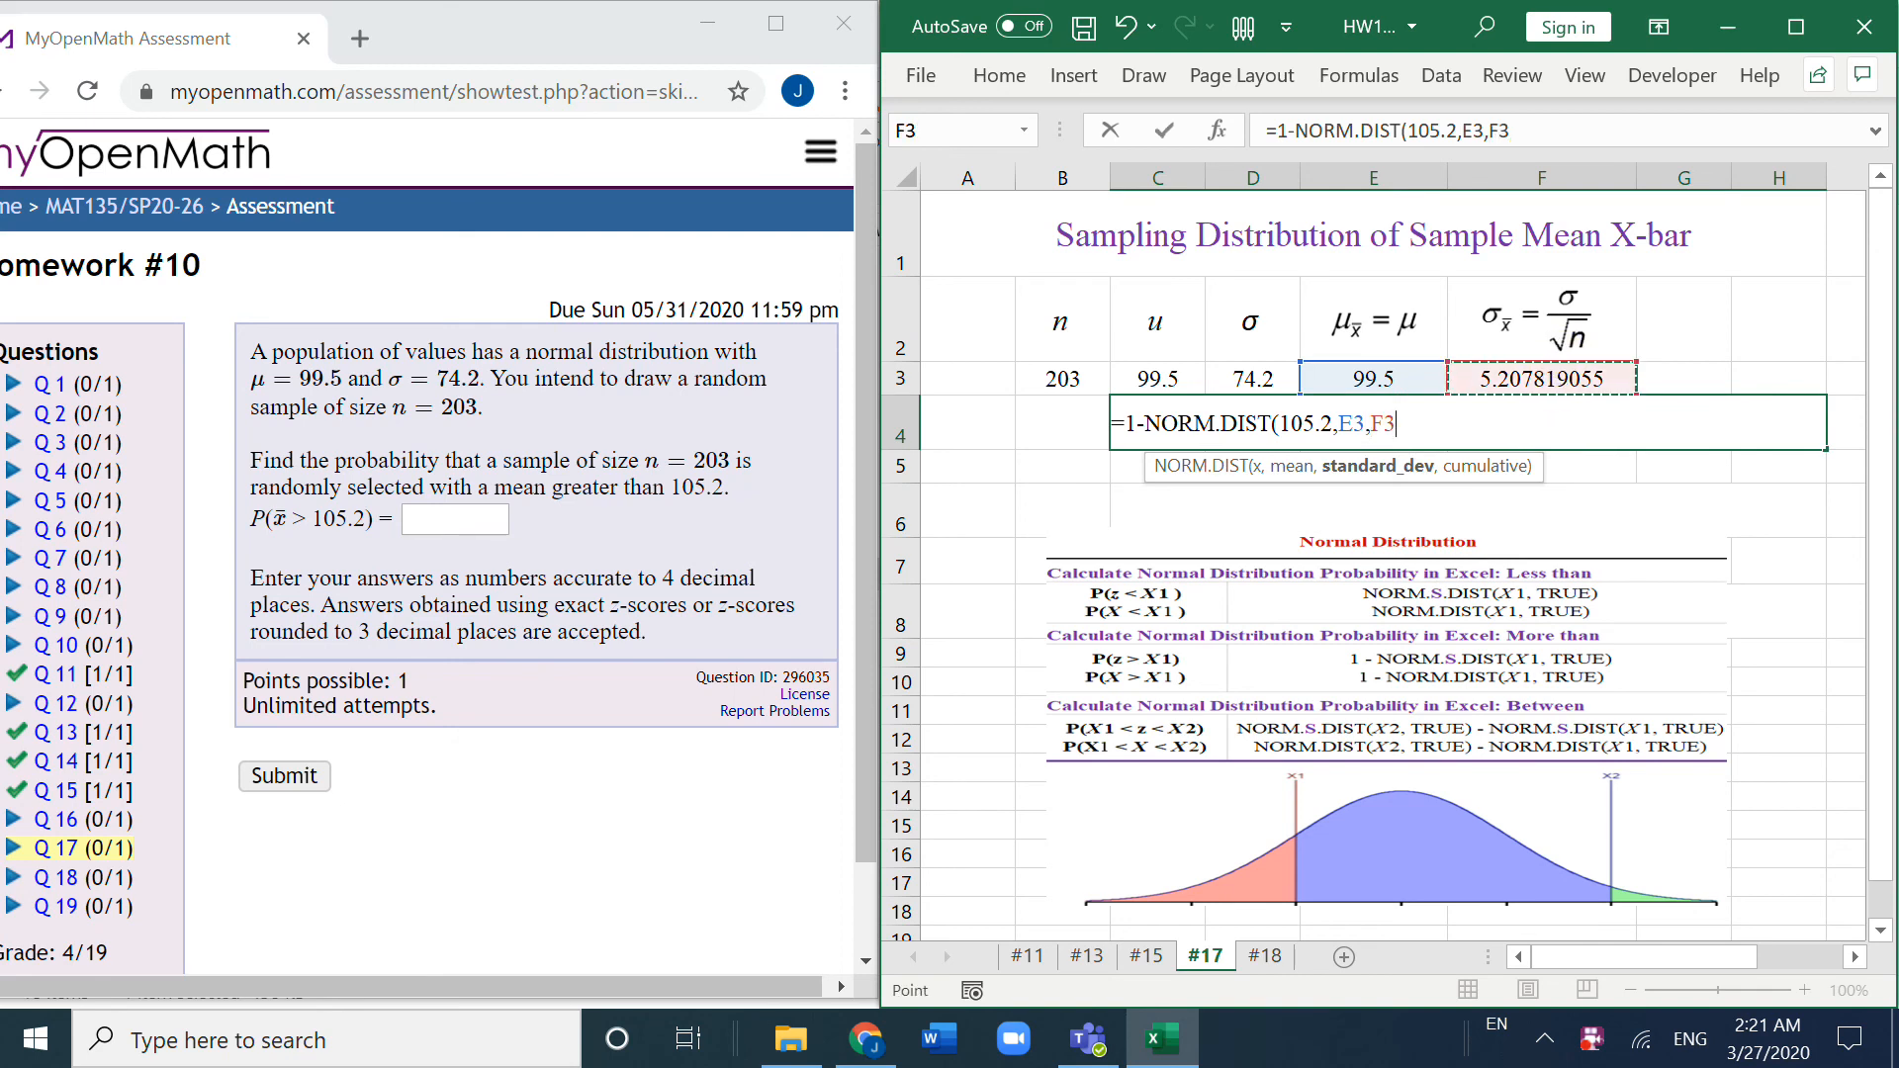
{"action": "type", "text": ",true)"}
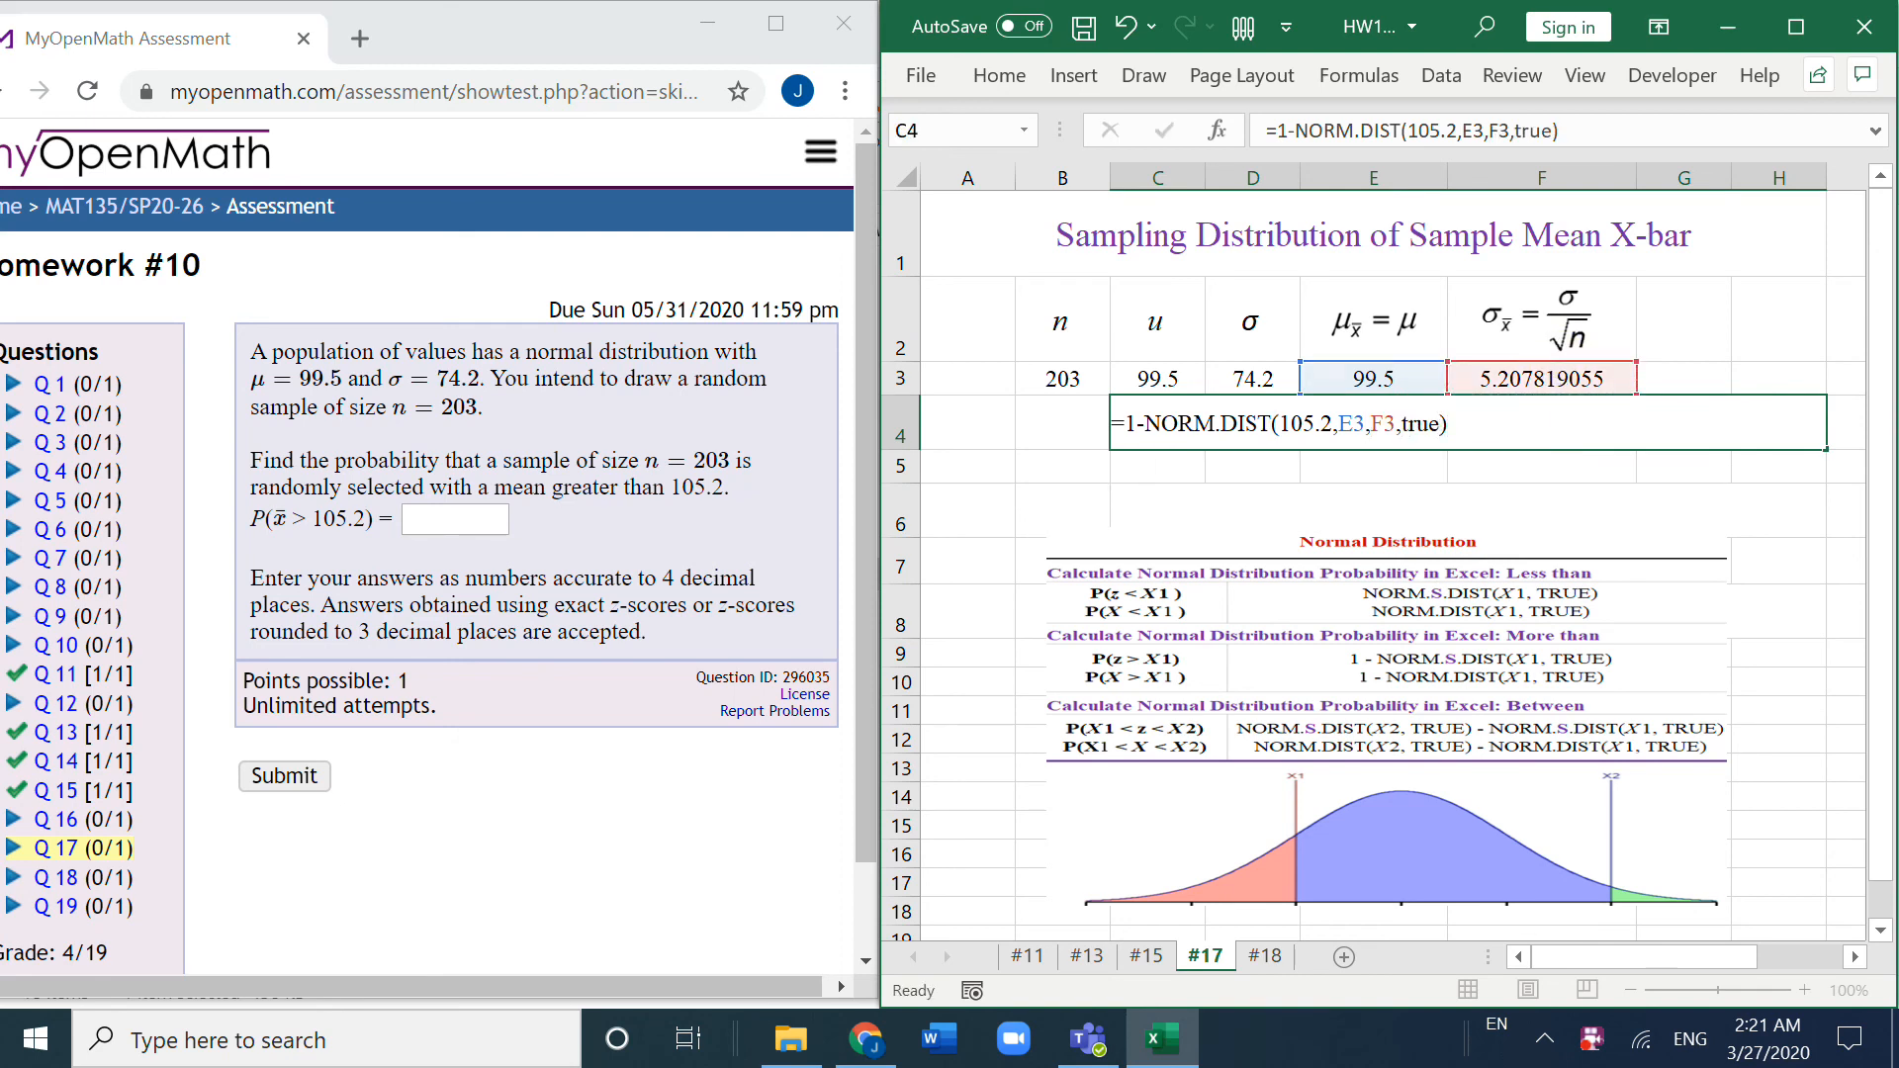
{"action": "key", "text": "Return"}
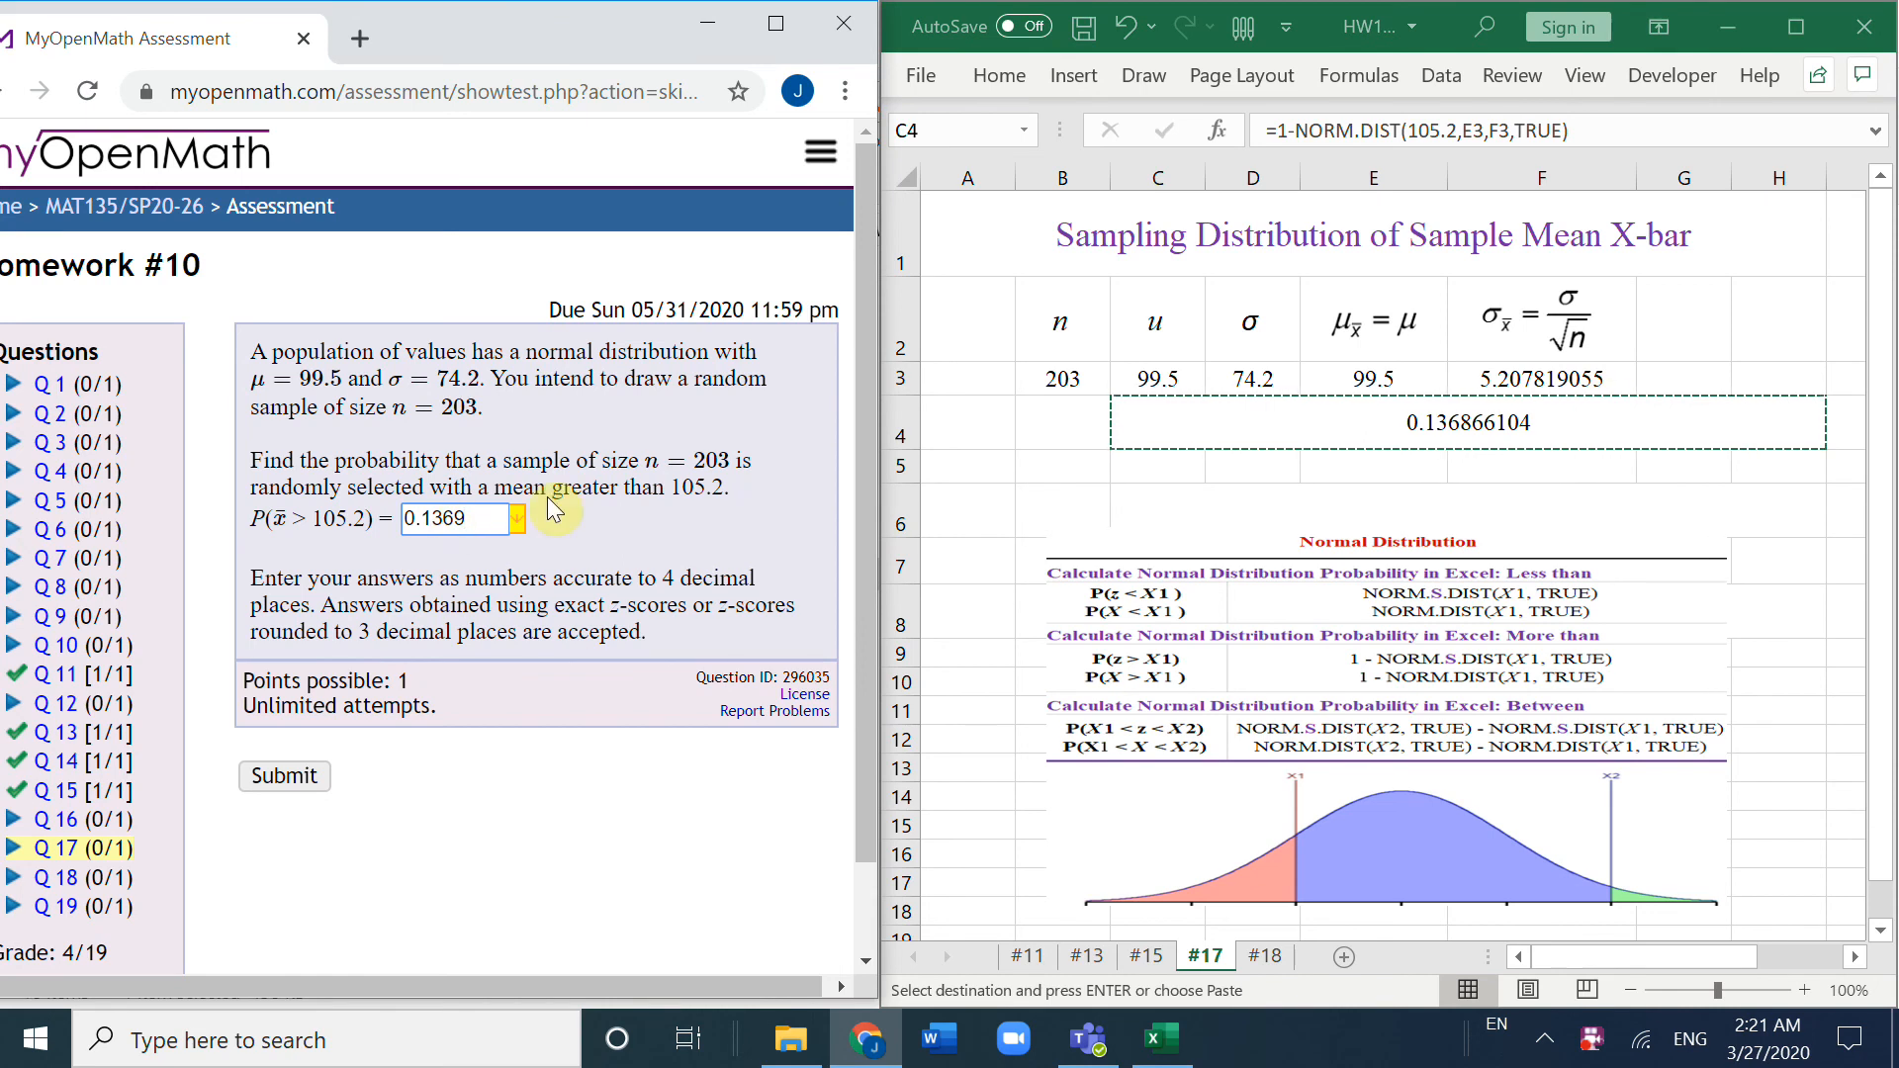
{"action": "left_click", "coordinate": [282, 776]}
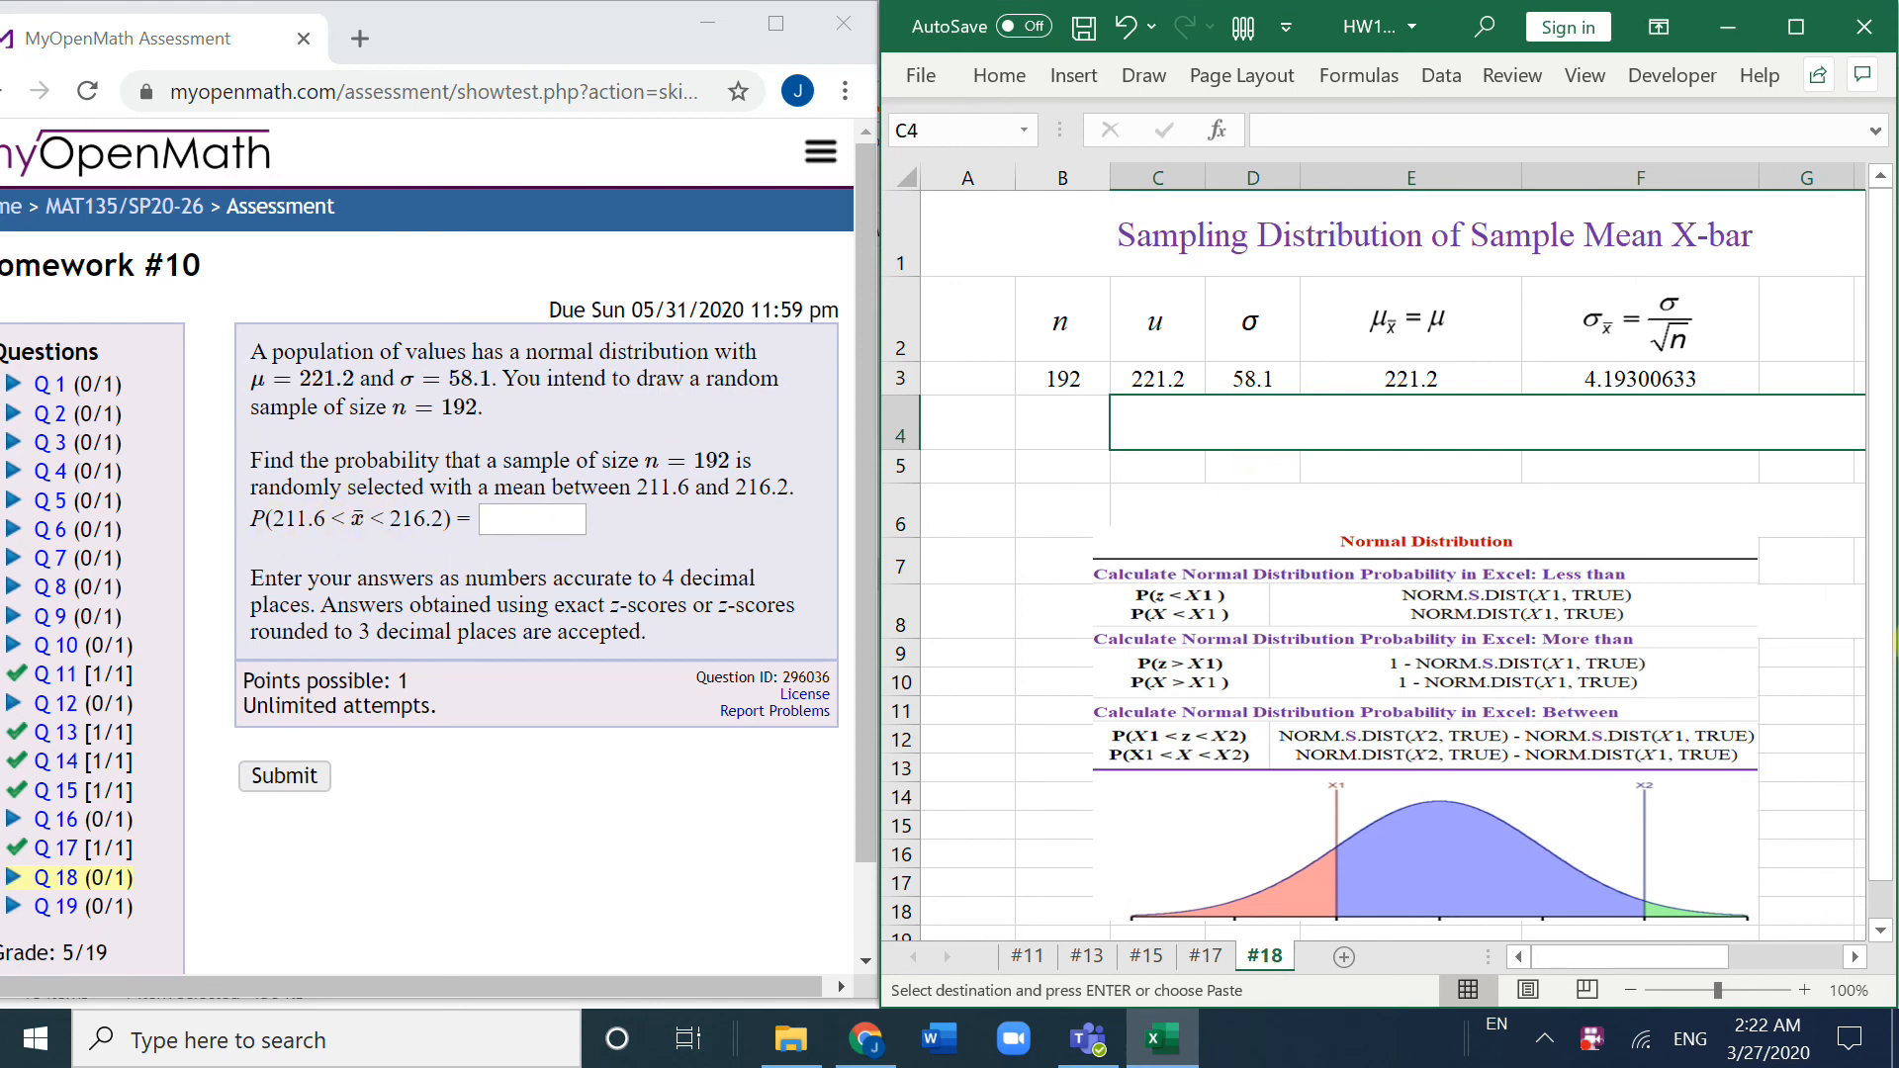
Step: On sheet #18, begin Q18's between-probability formula in C4 with the upper-bound term NORM.DIST(216.2,E3,F3,TRUE)
{"action": "double_click", "coordinate": [1278, 432]}
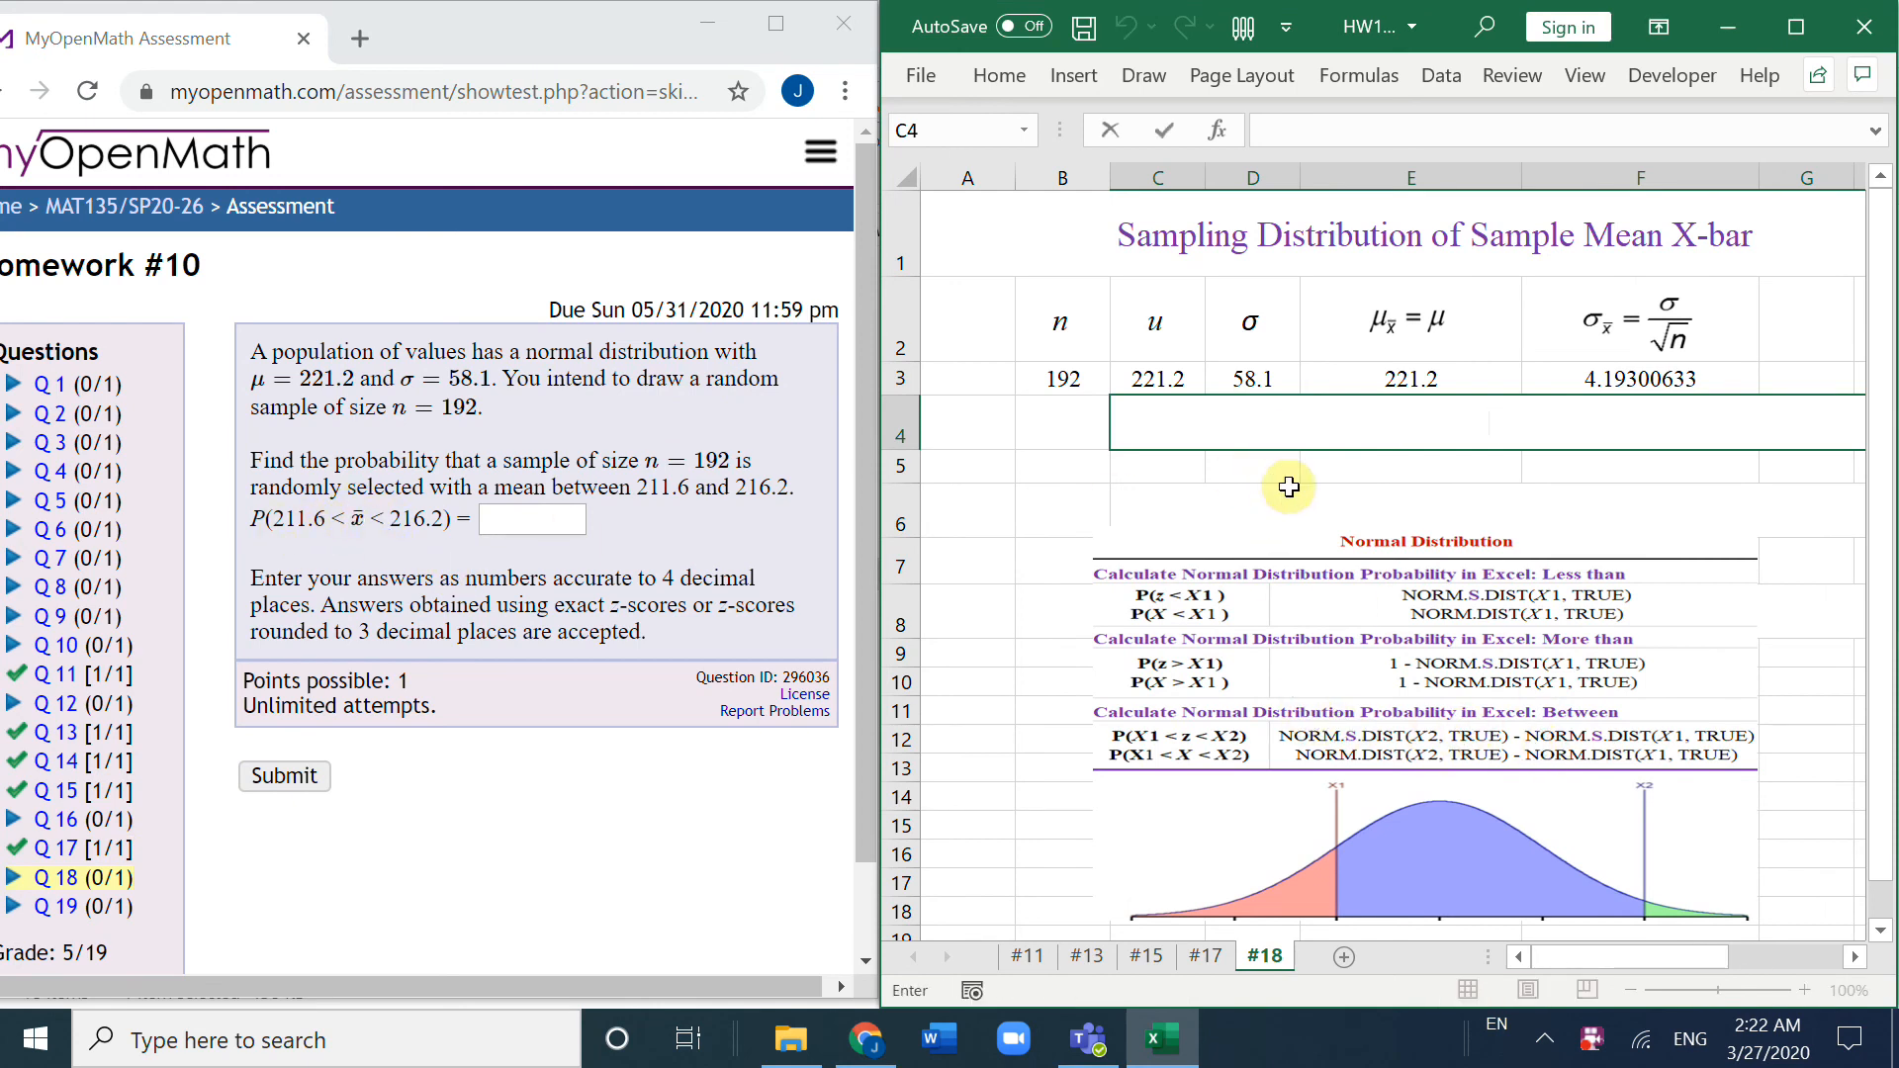
{"action": "type", "text": "=norm.dis"}
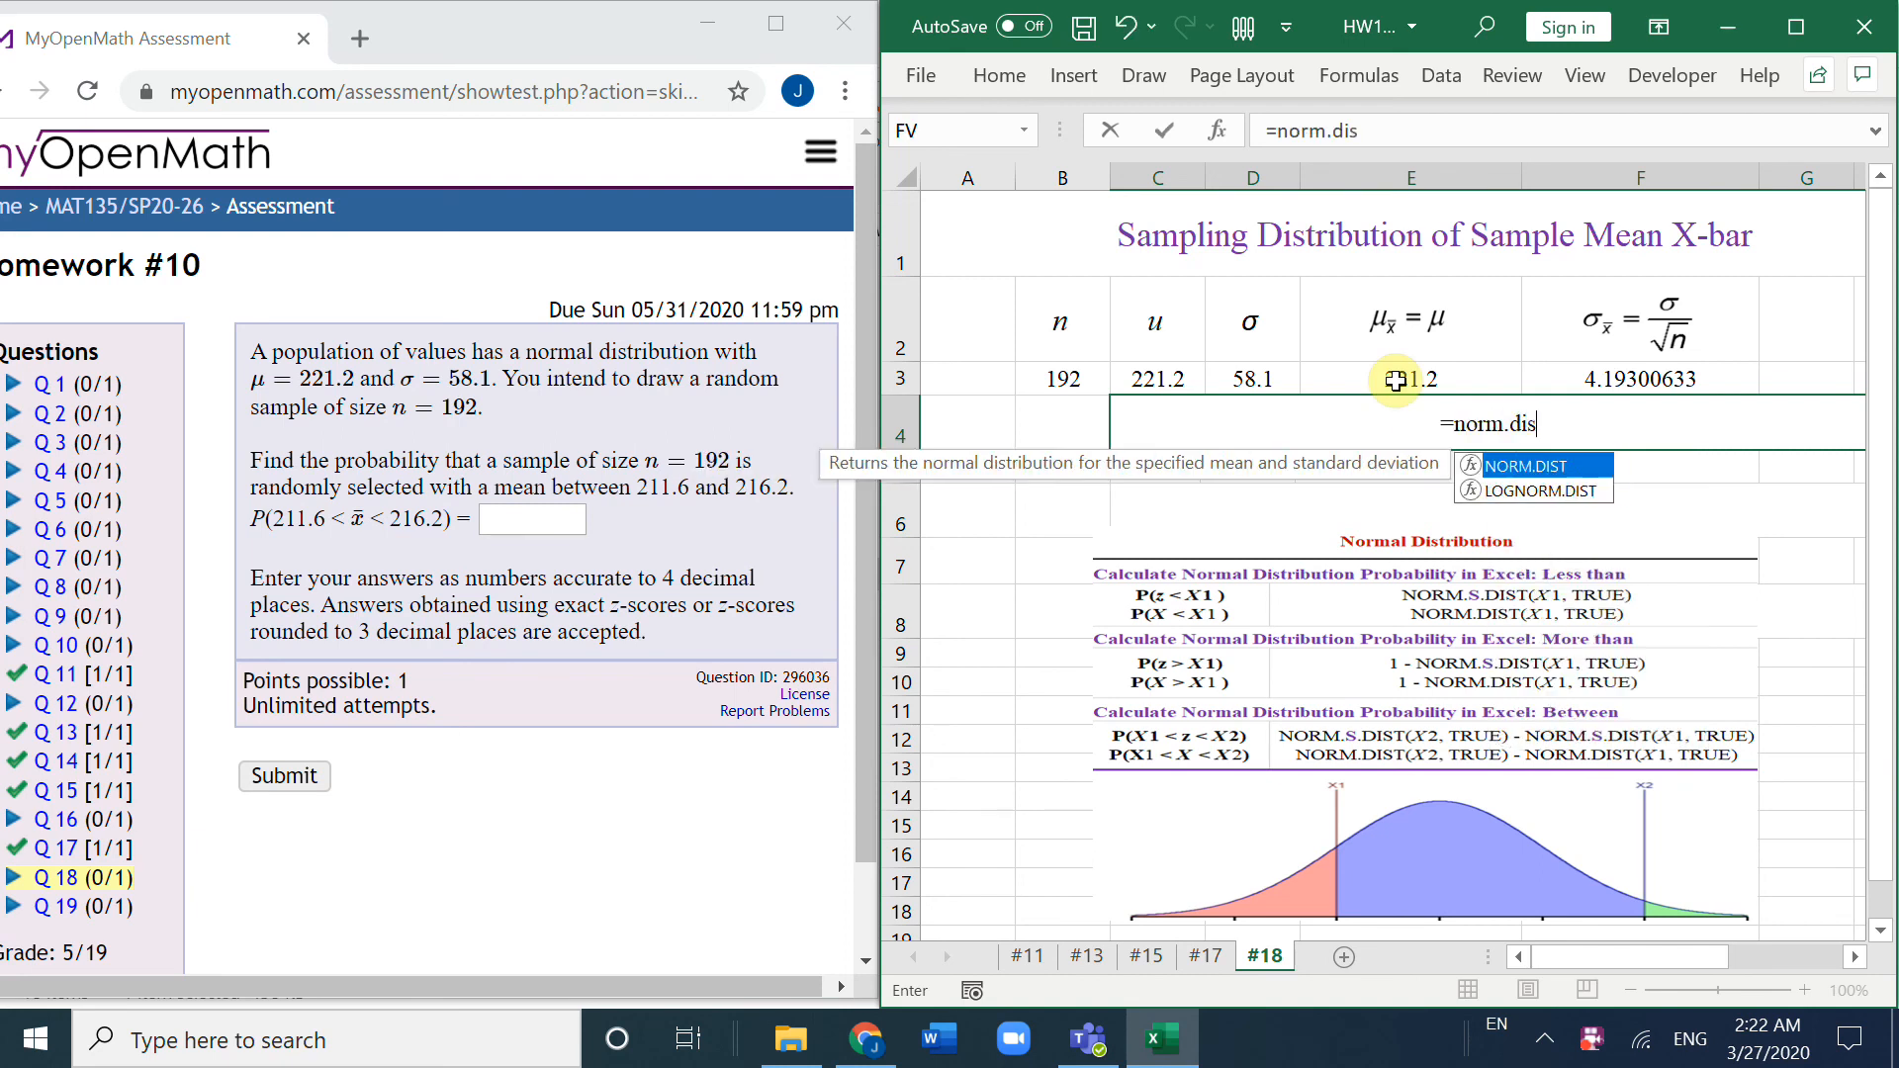
{"action": "key", "text": "Tab"}
{"action": "type", "text": "216"}
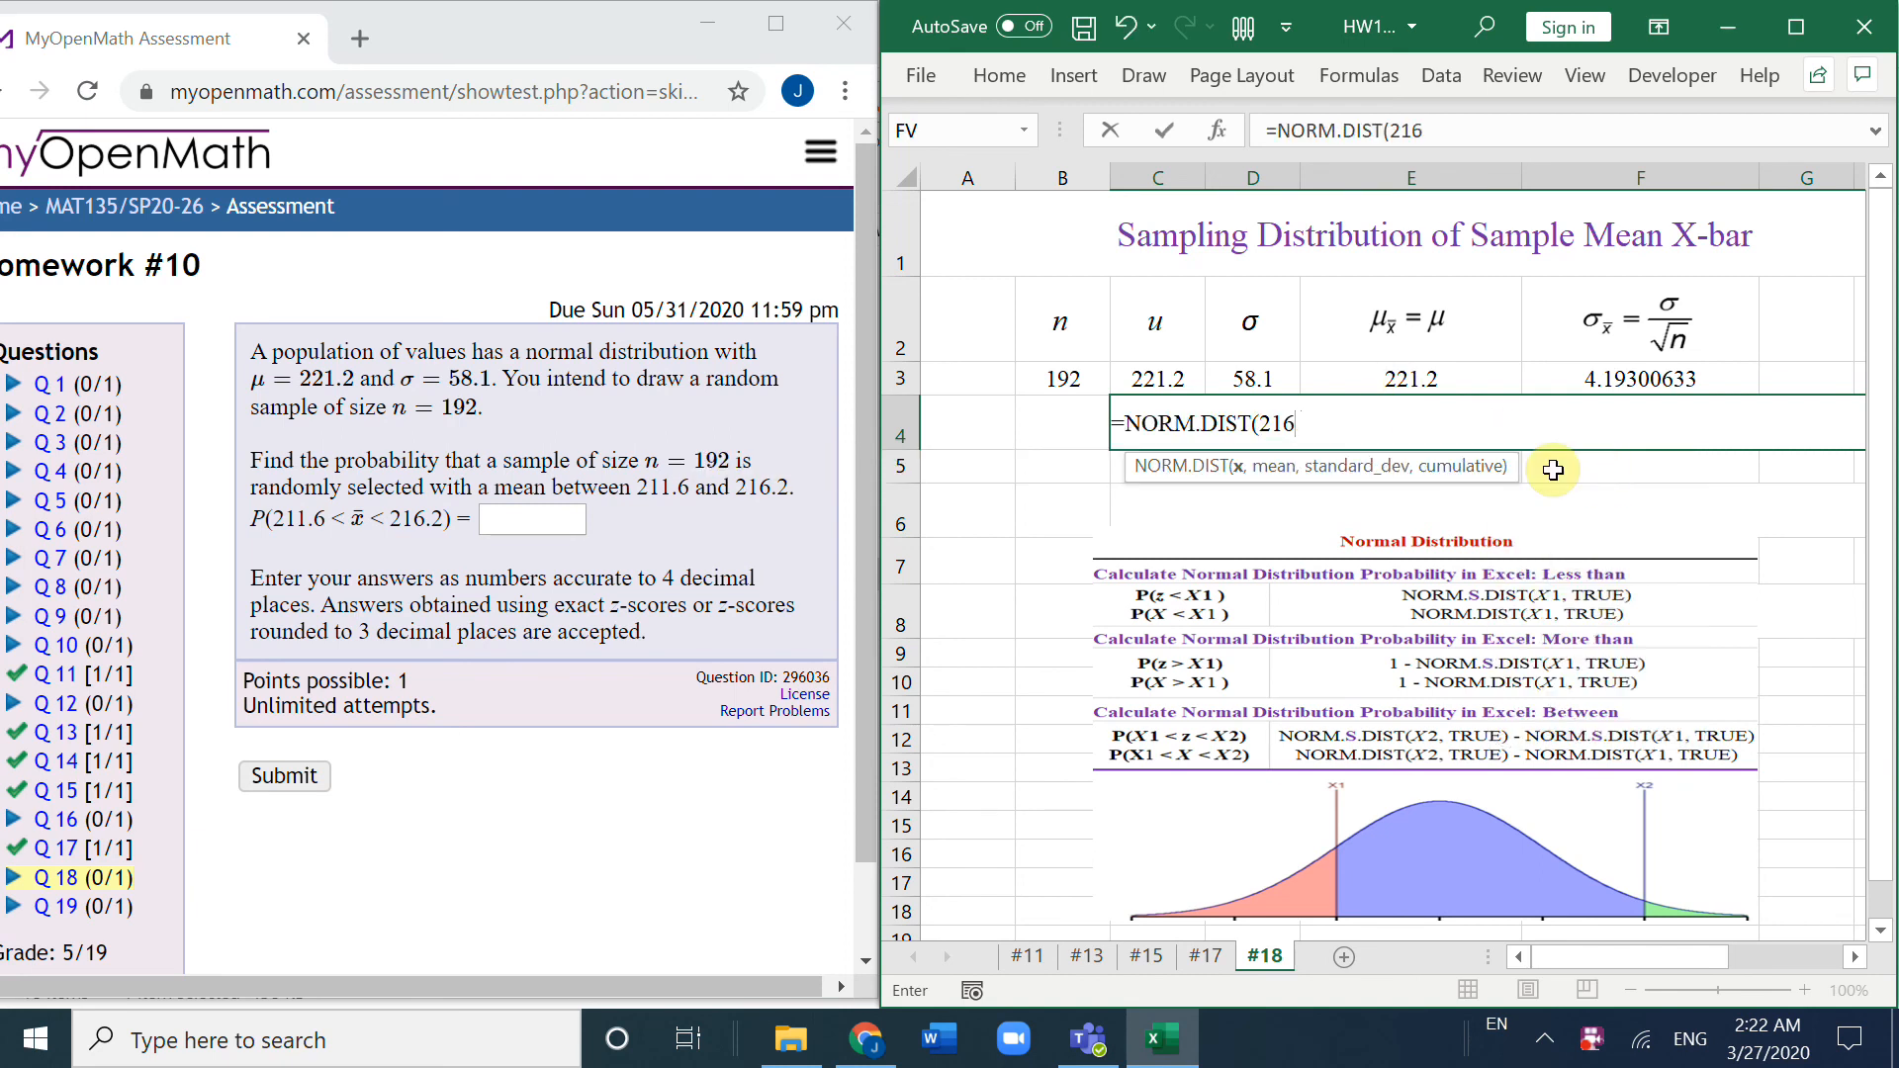
{"action": "type", "text": ".2,"}
{"action": "left_click", "coordinate": [1425, 376]}
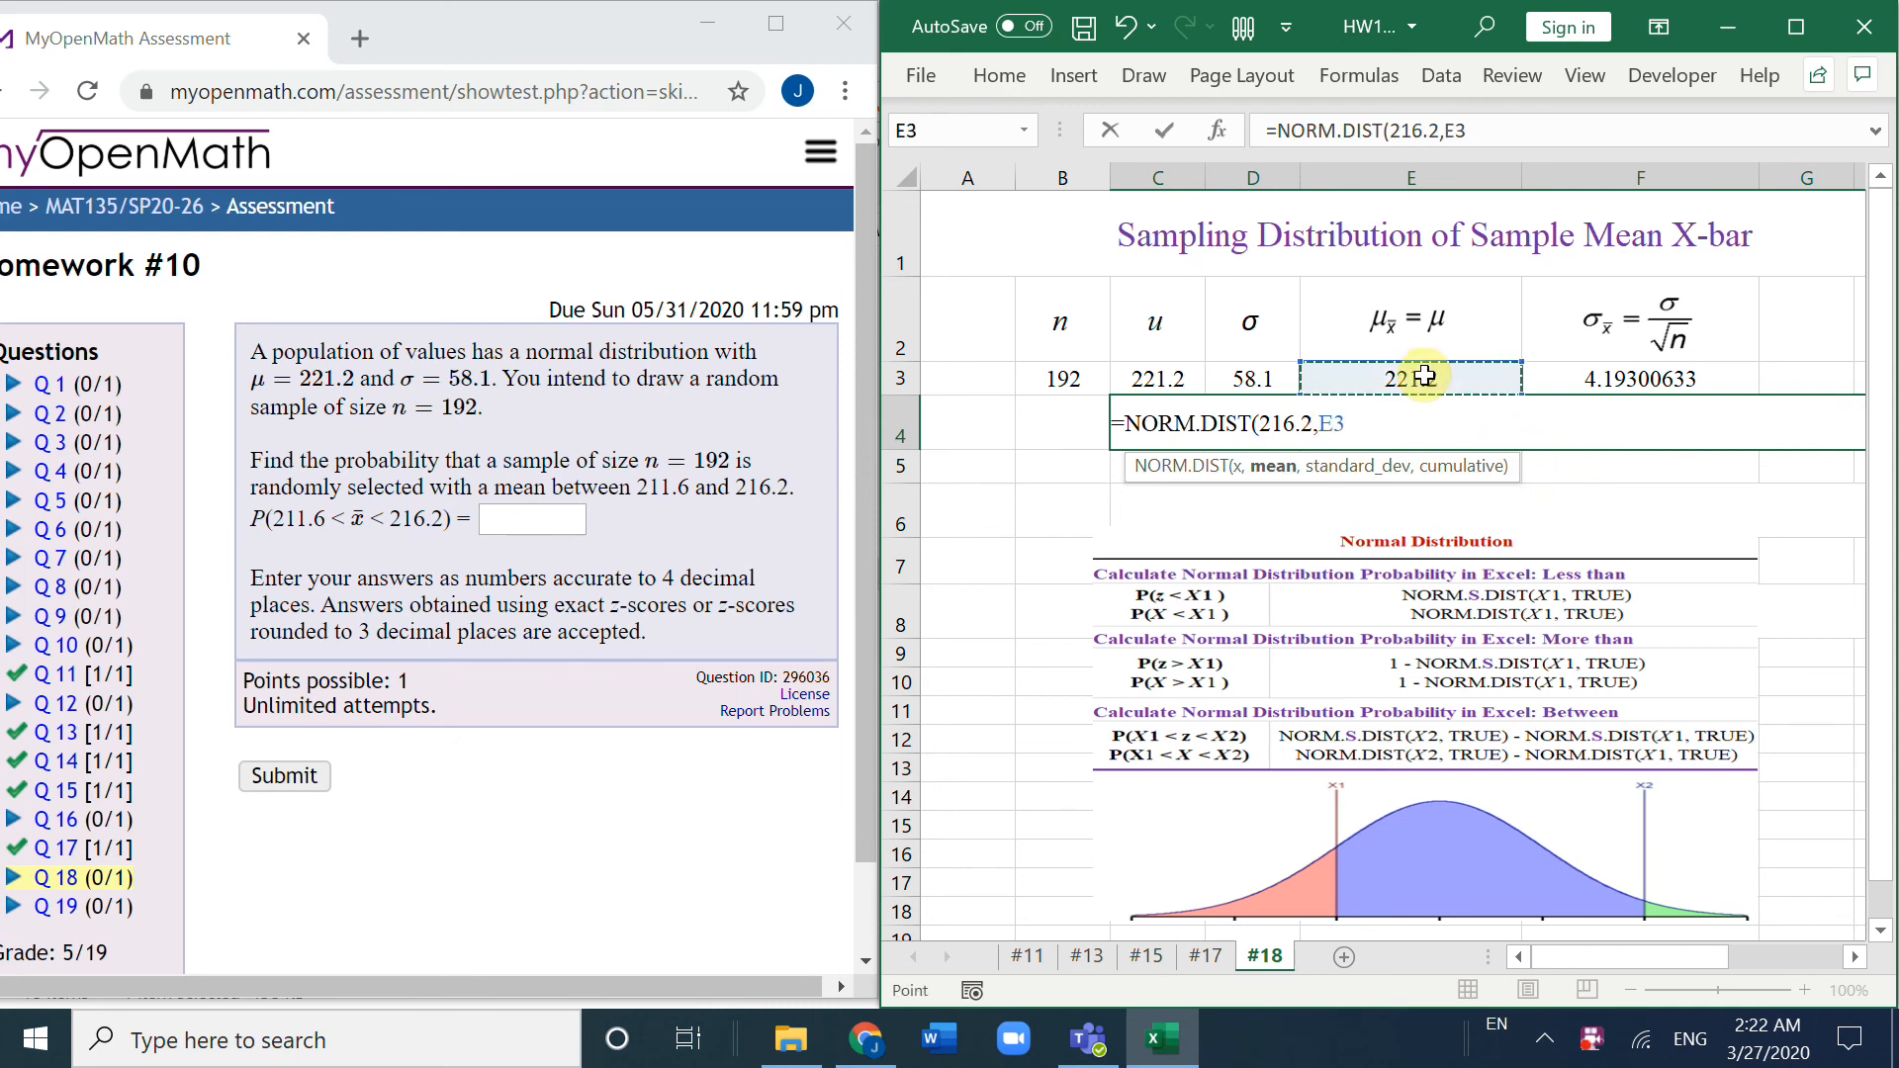
{"action": "type", "text": ","}
{"action": "left_click", "coordinate": [1576, 373]}
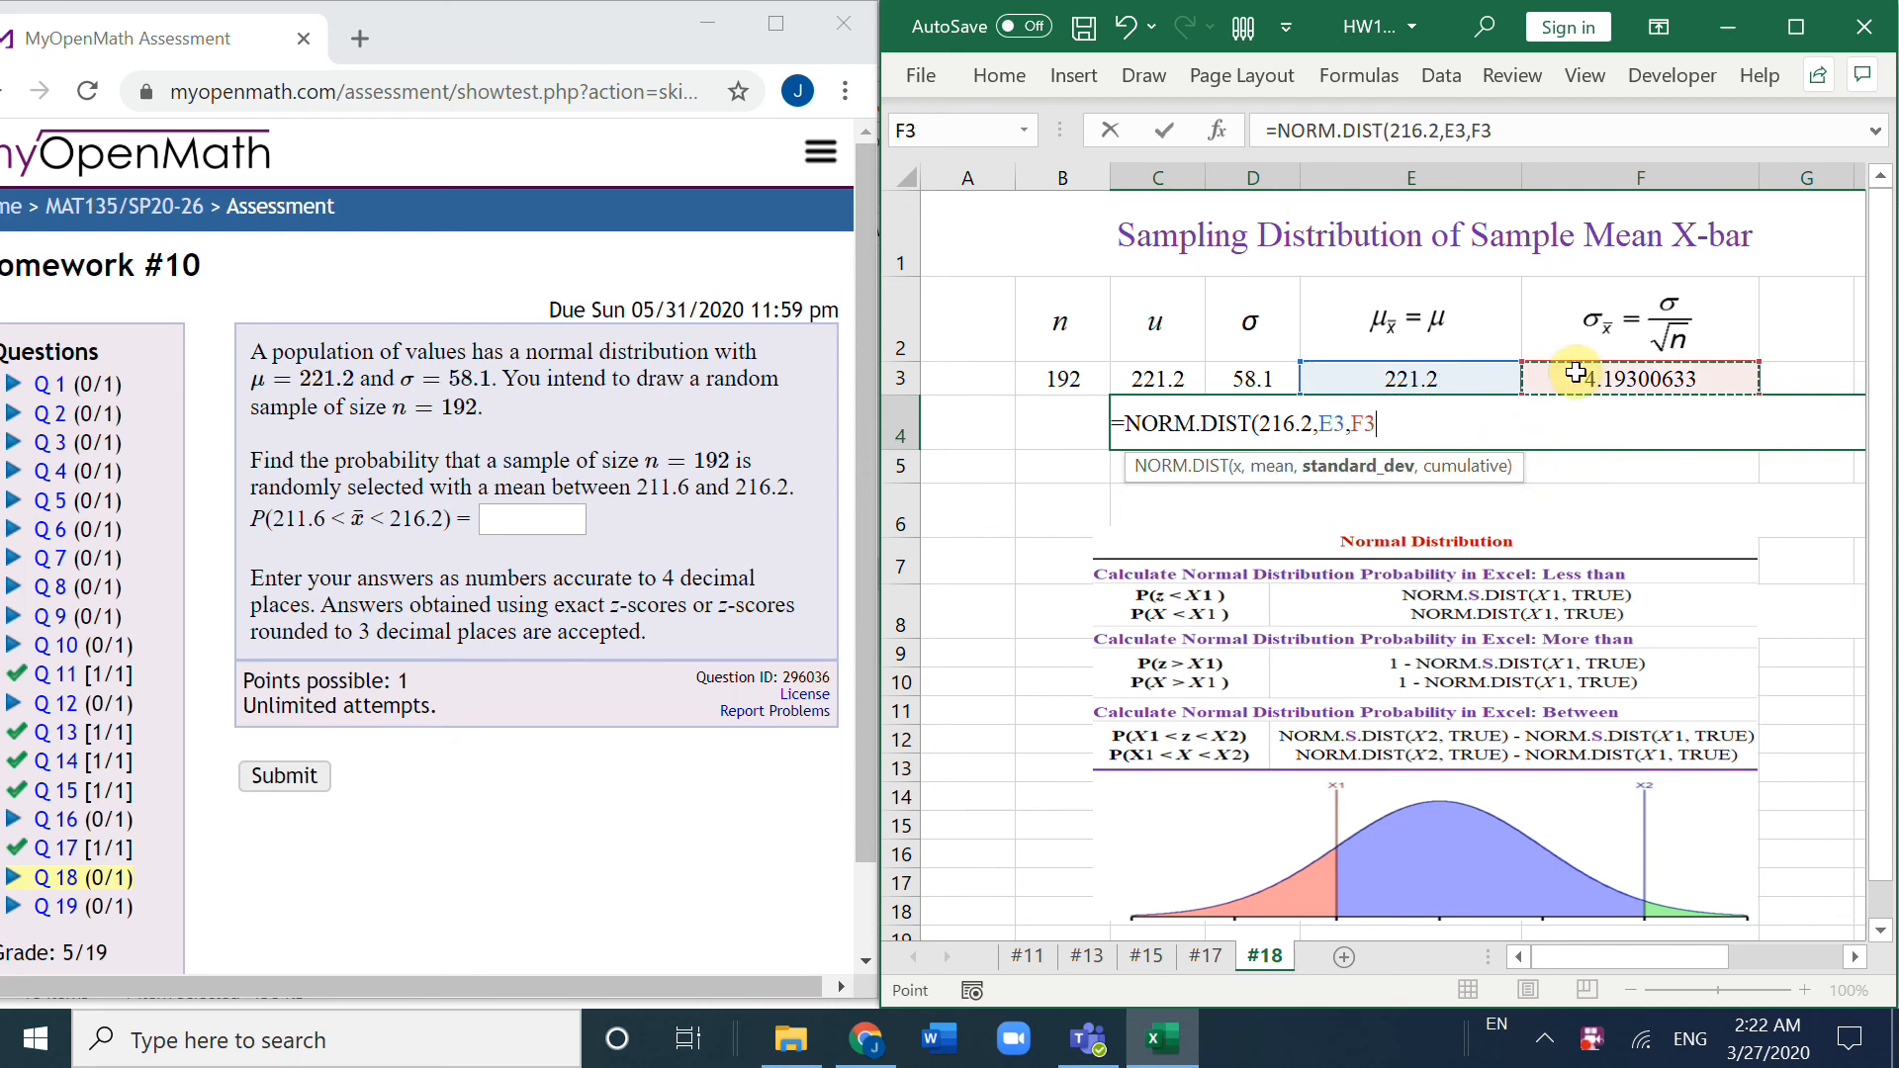
{"action": "type", "text": ",true"}
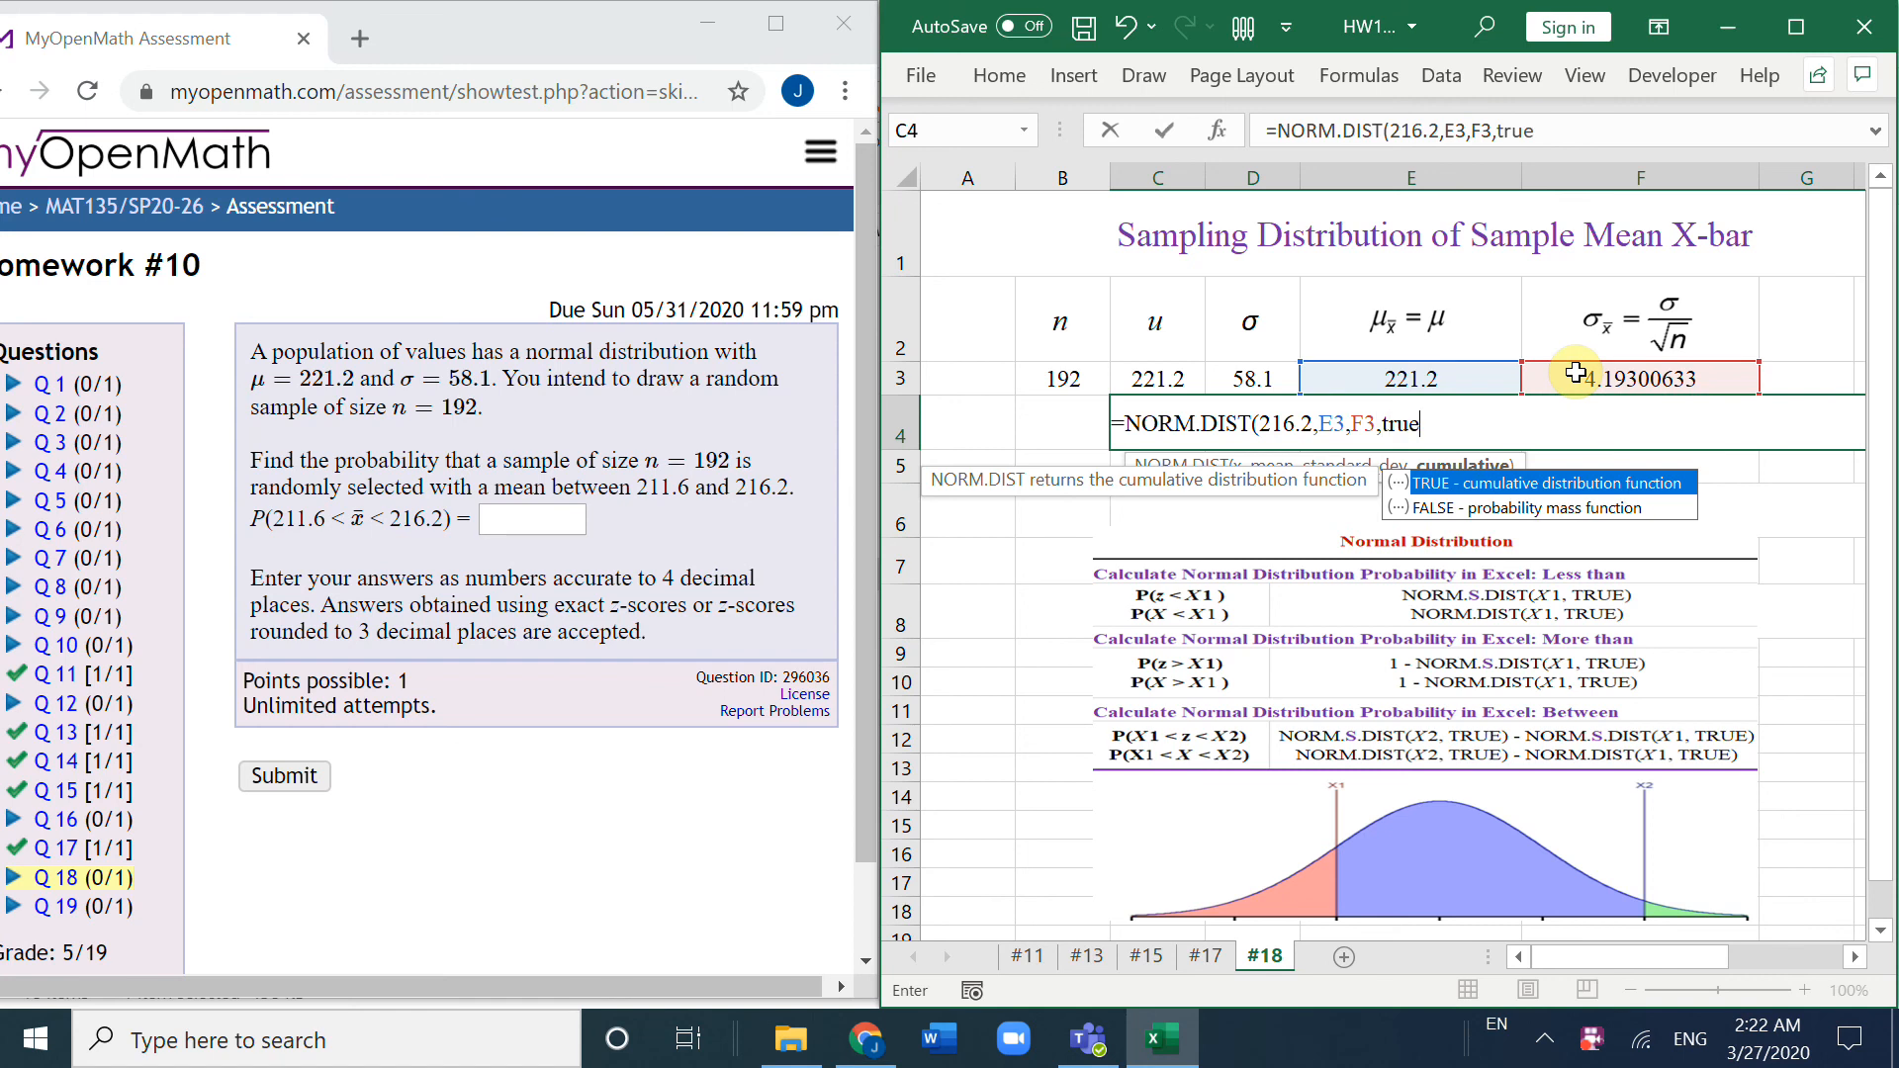
Step: Complete the C4 formula by subtracting the lower-bound term NORM.DIST(211.6,E3,F3,TRUE)
{"action": "type", "text": ")-norm.dist("}
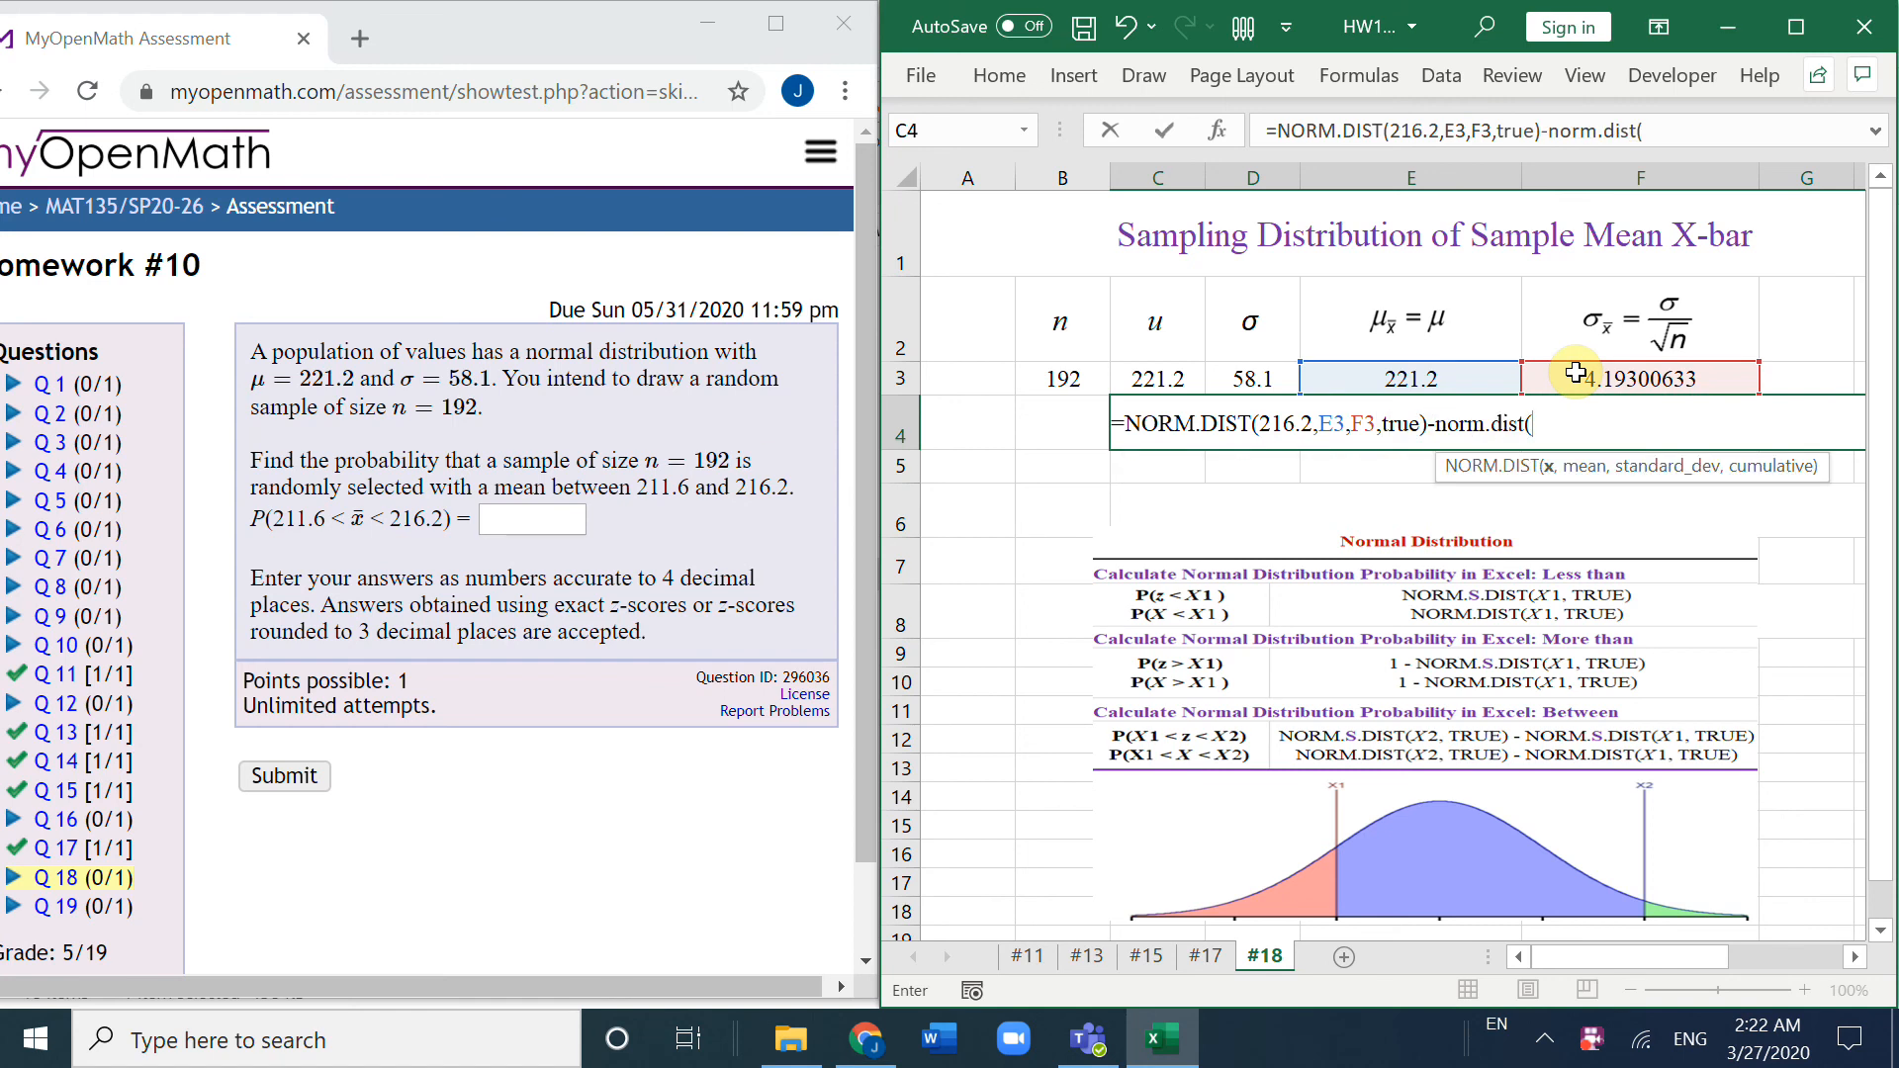
{"action": "type", "text": "211.6,"}
{"action": "left_click", "coordinate": [1416, 378]}
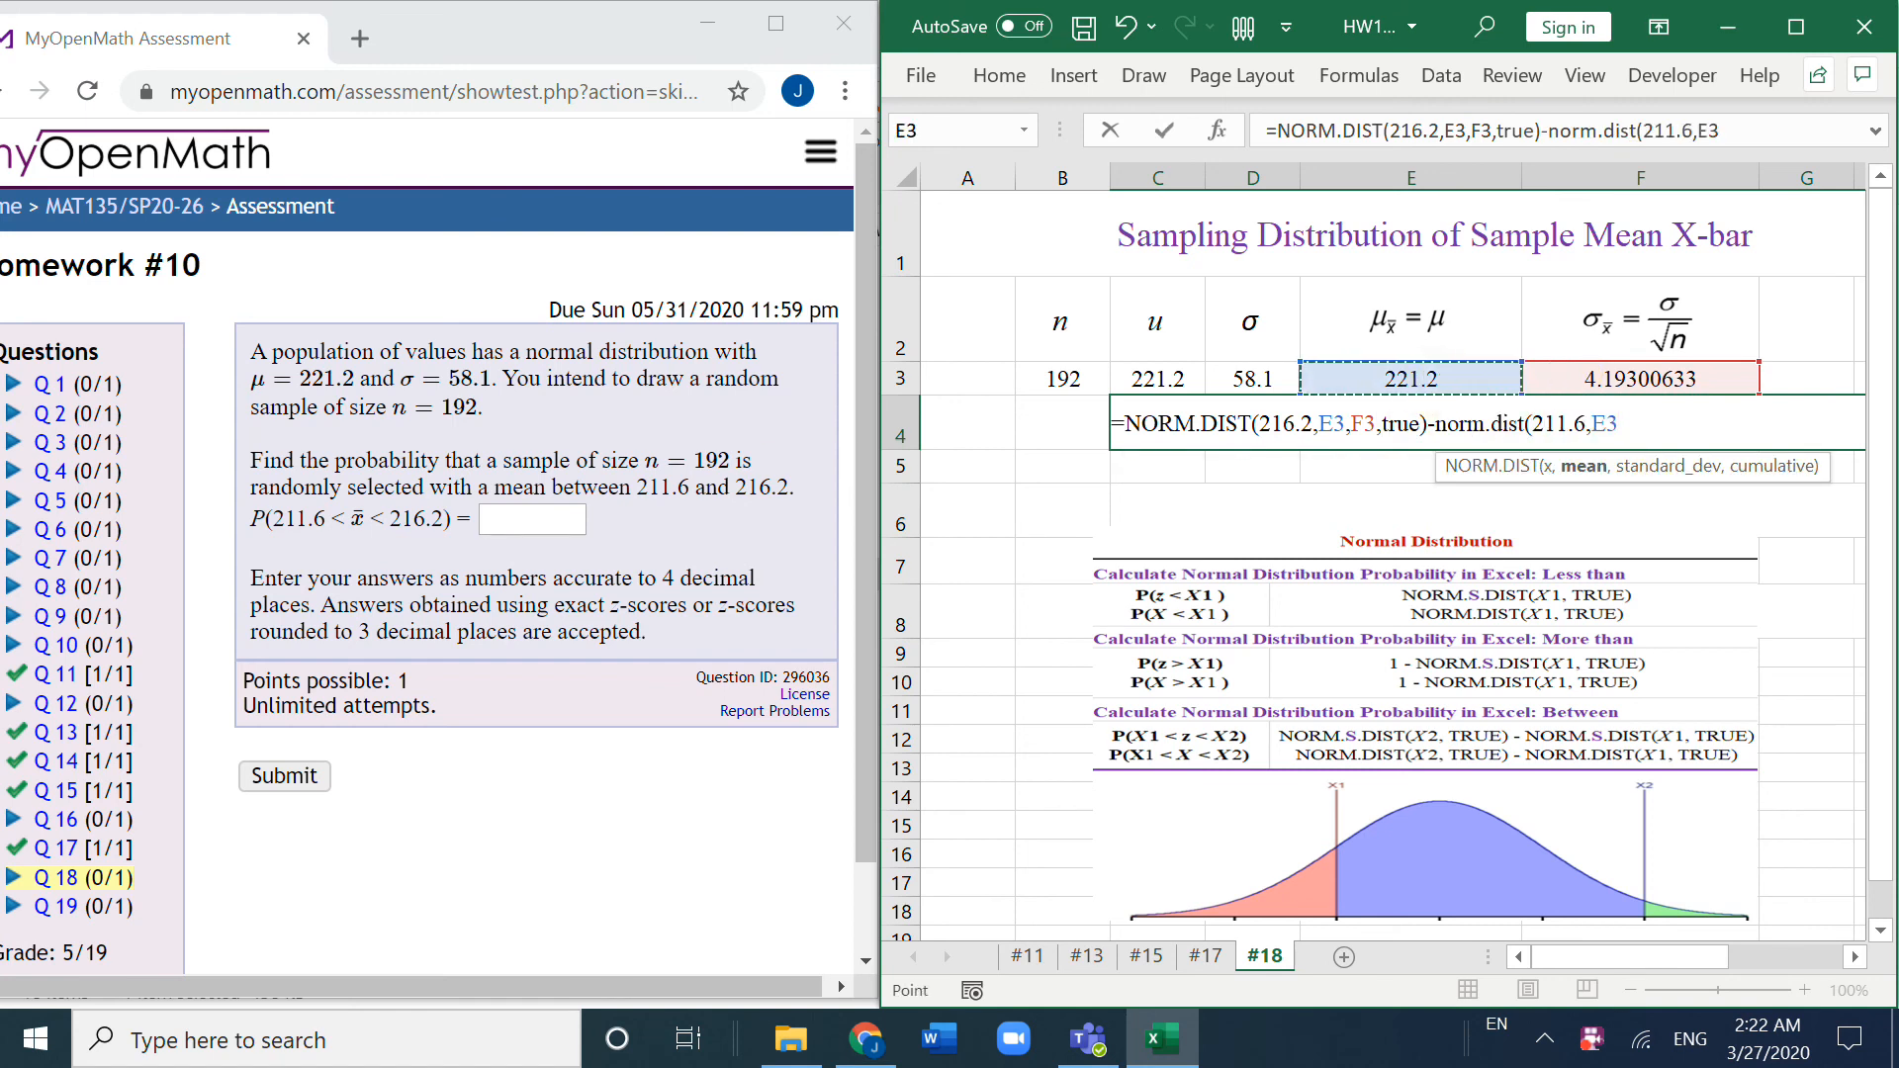
{"action": "type", "text": ","}
{"action": "left_click", "coordinate": [1633, 377]}
{"action": "type", "text": ",true"}
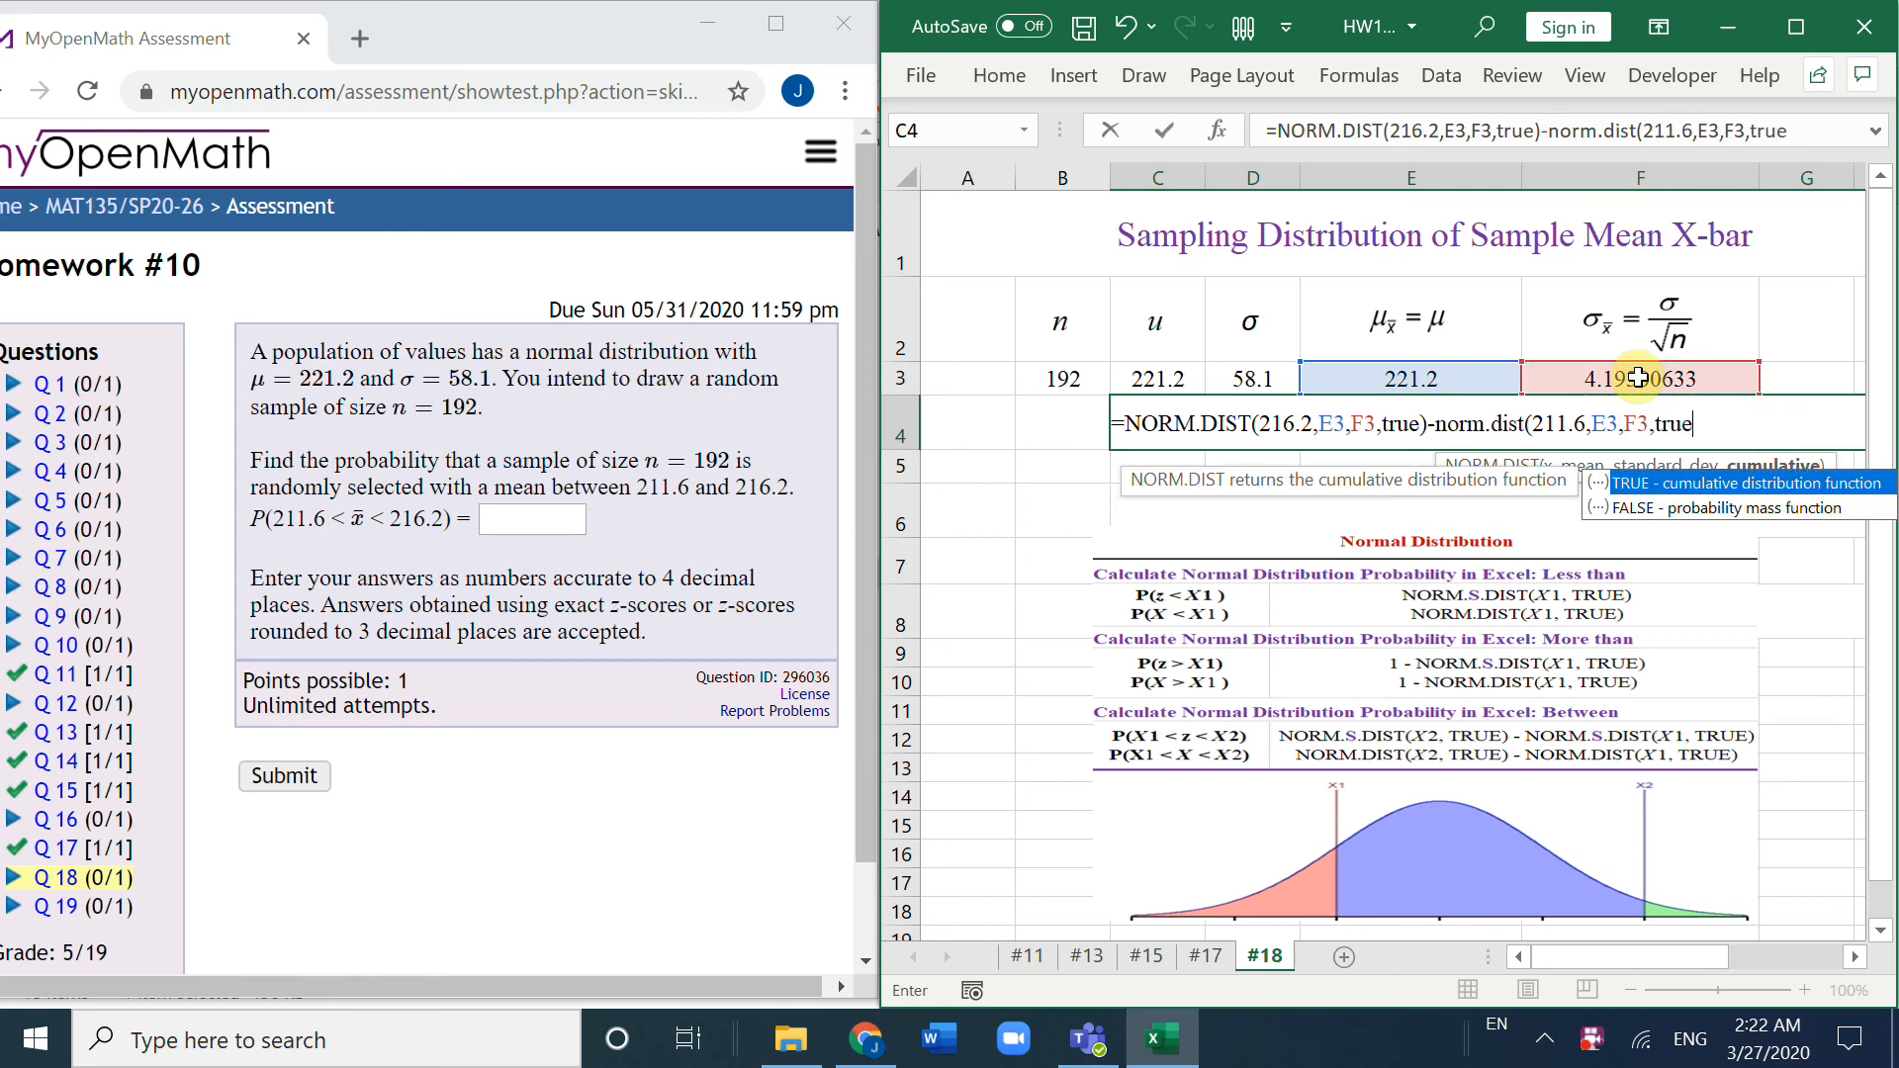
{"action": "type", "text": ")"}
{"action": "key", "text": "Return"}
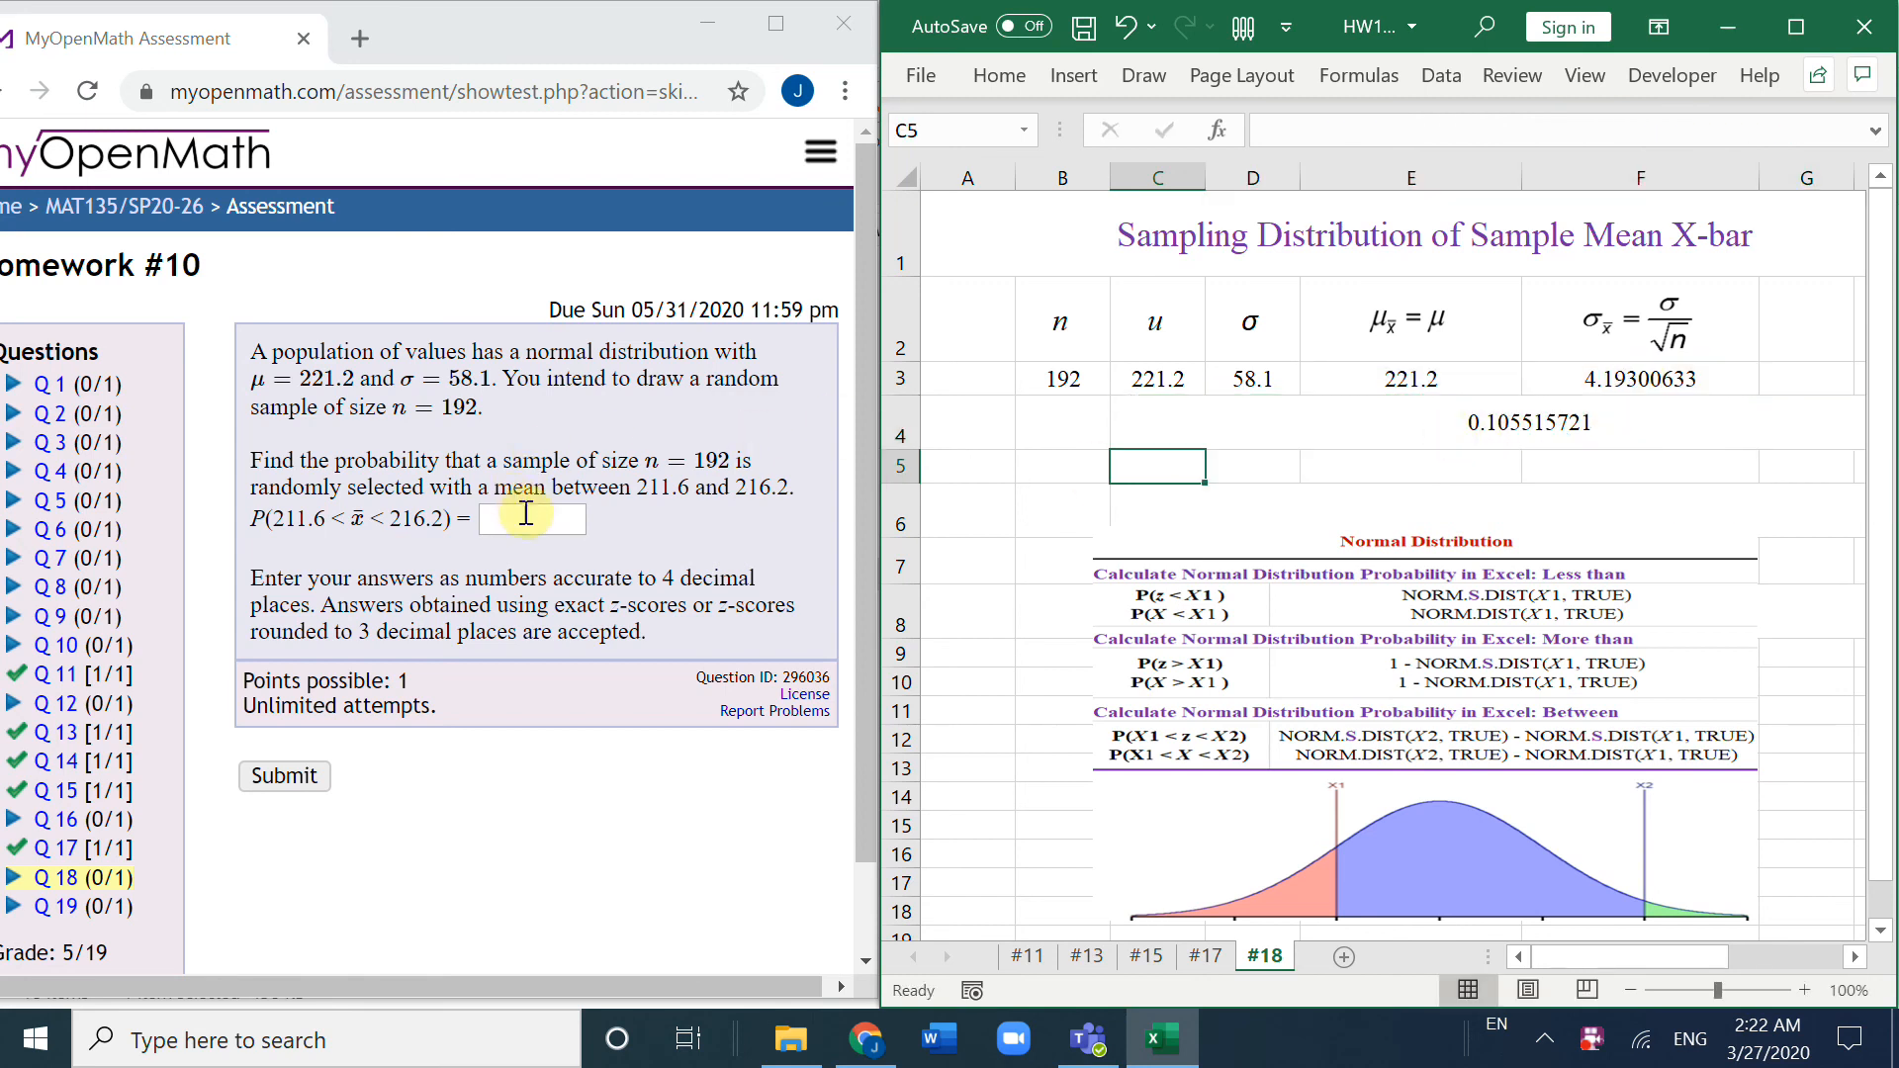
Step: Activate Q18's answer field for the probability of a sample mean between 211.6 and 216.2
{"action": "left_click", "coordinate": [572, 516]}
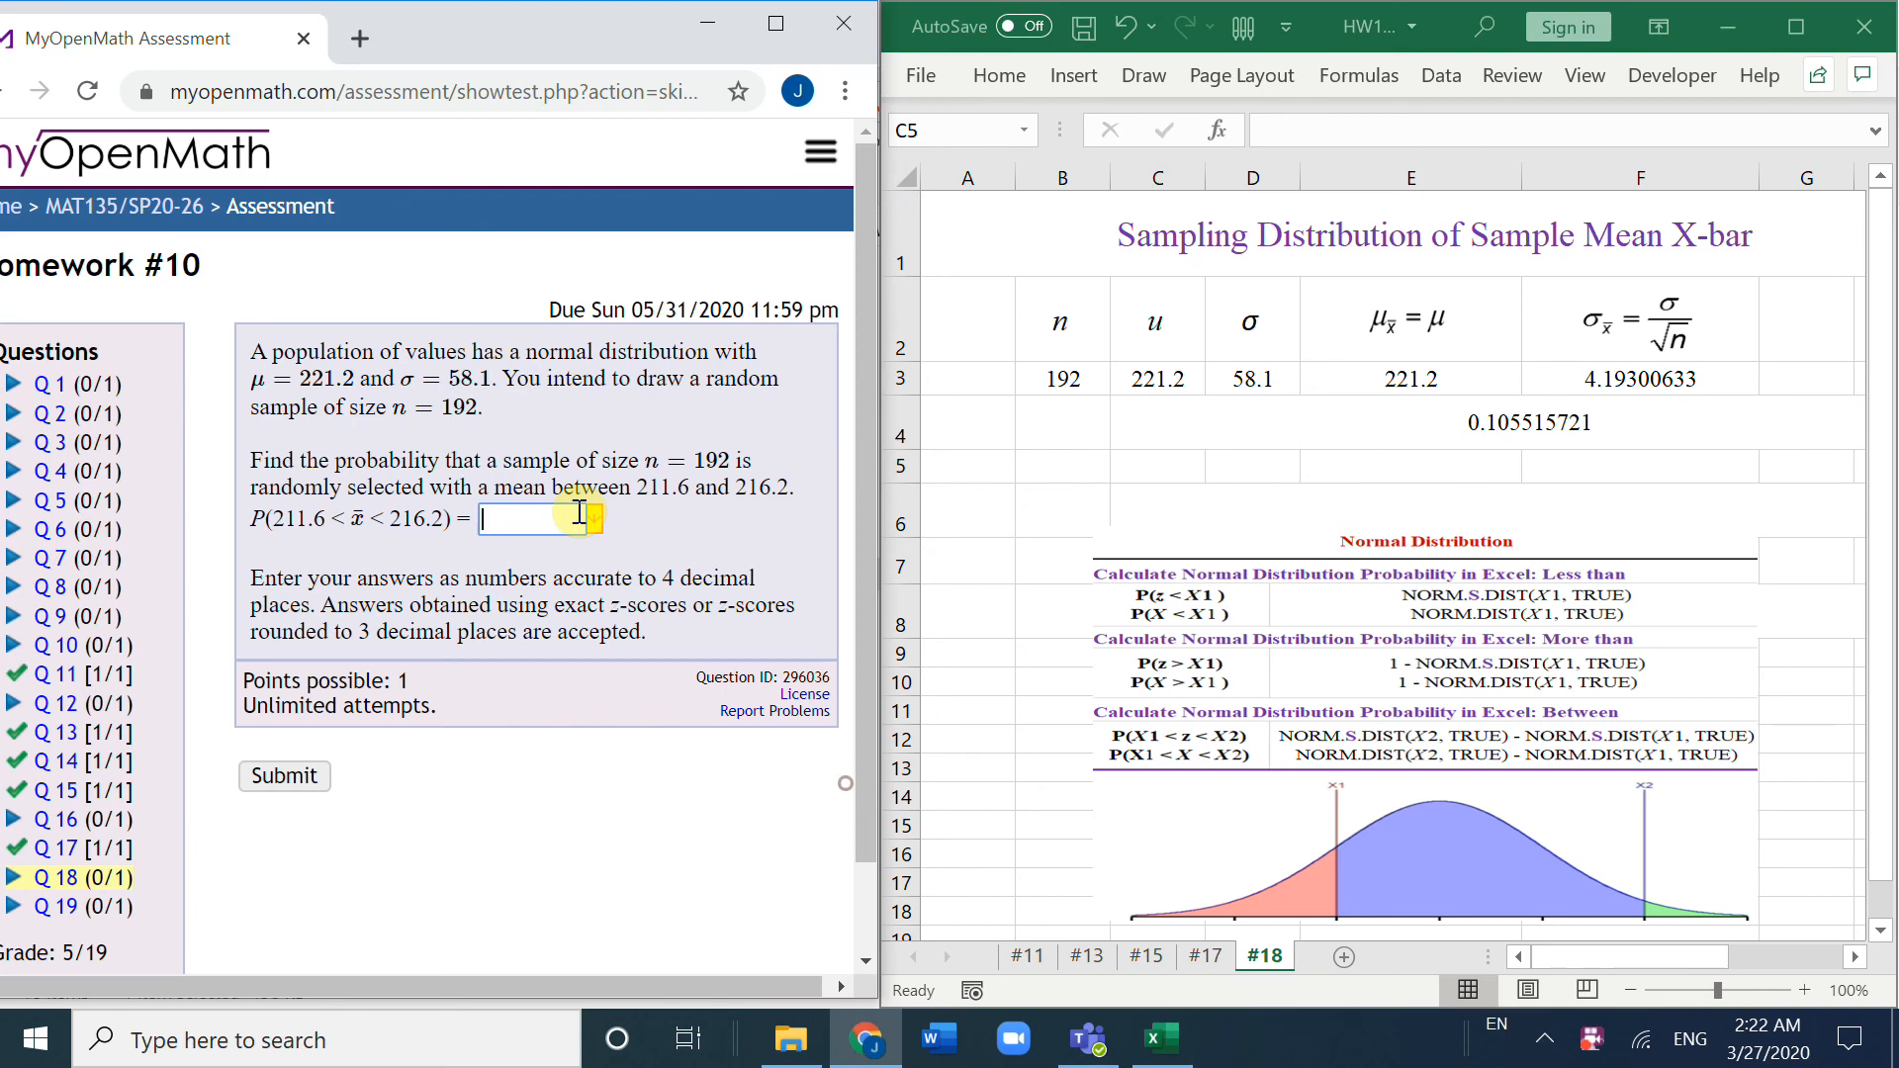